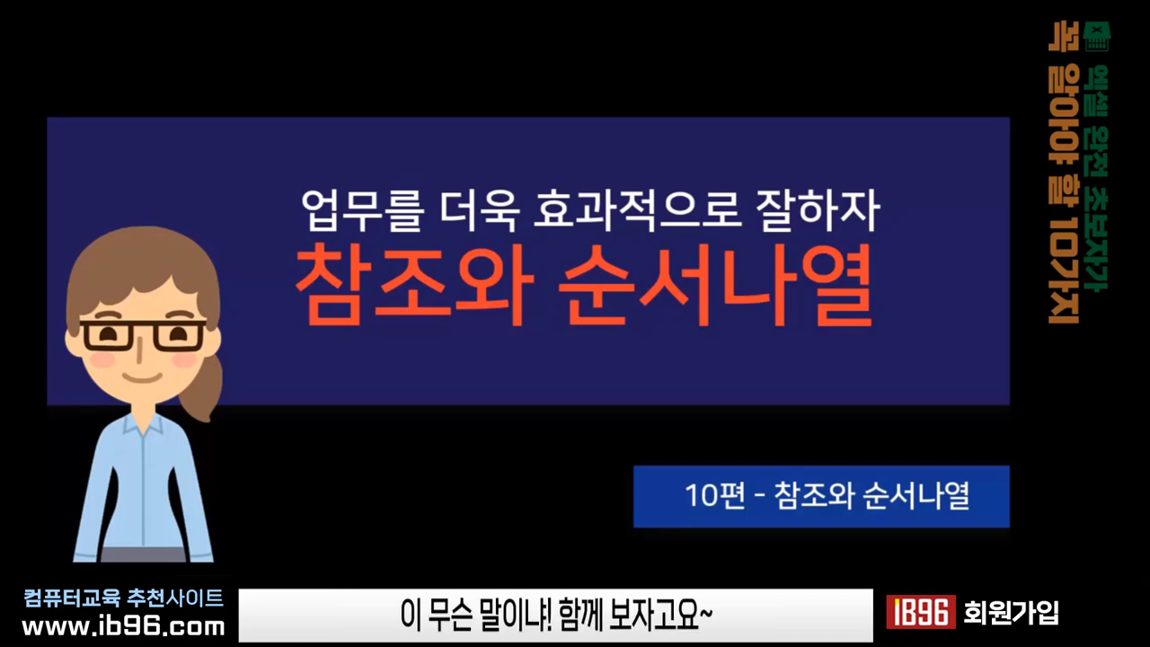
End the title slideshow on the episode 10 slide so the Windows taskbar appears
right_click(509, 406)
mouse_move(566, 414)
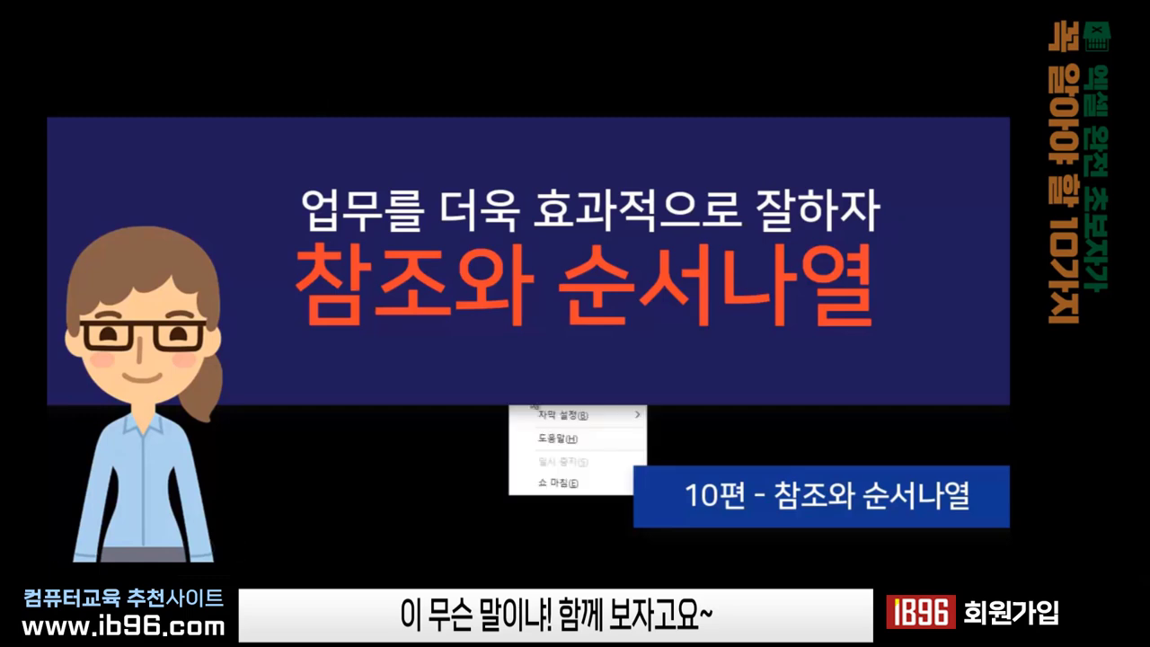
click(719, 419)
mouse_move(544, 546)
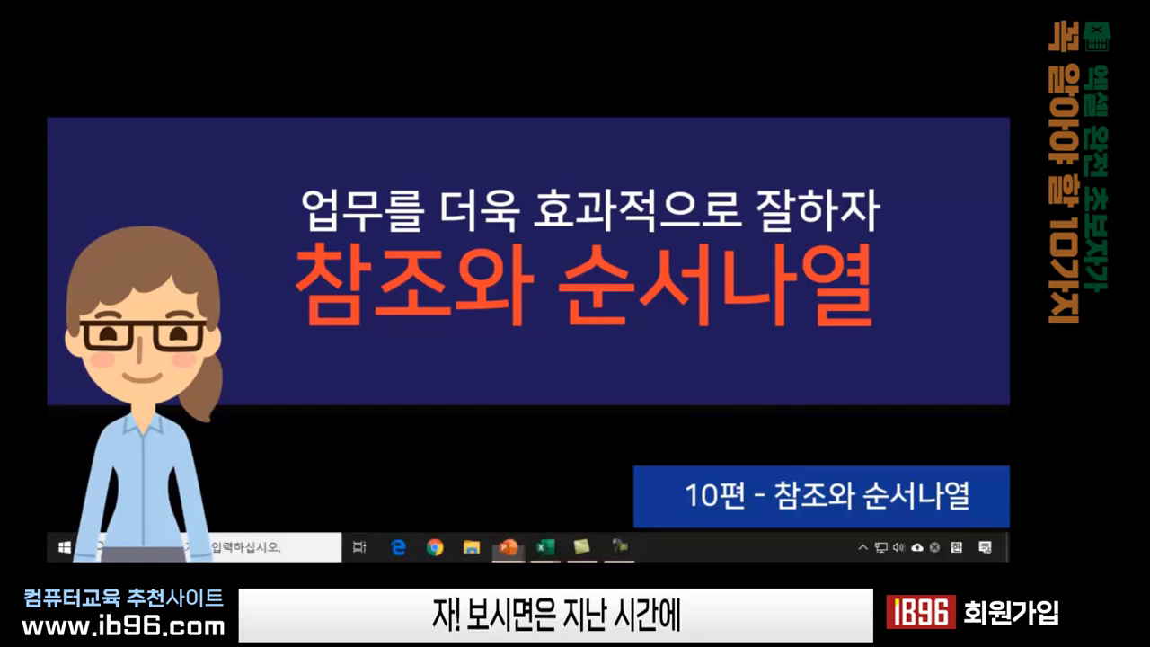
Bring 주유정보.xlsx to the front and look over the station names in A4–A12
click(701, 434)
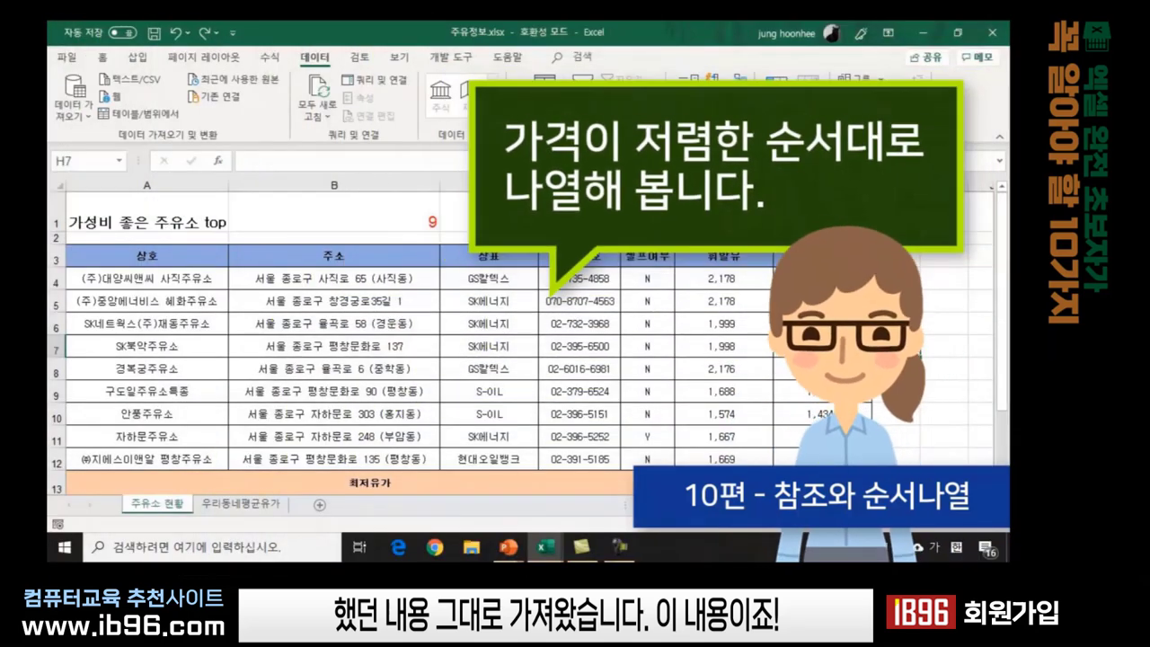
click(579, 222)
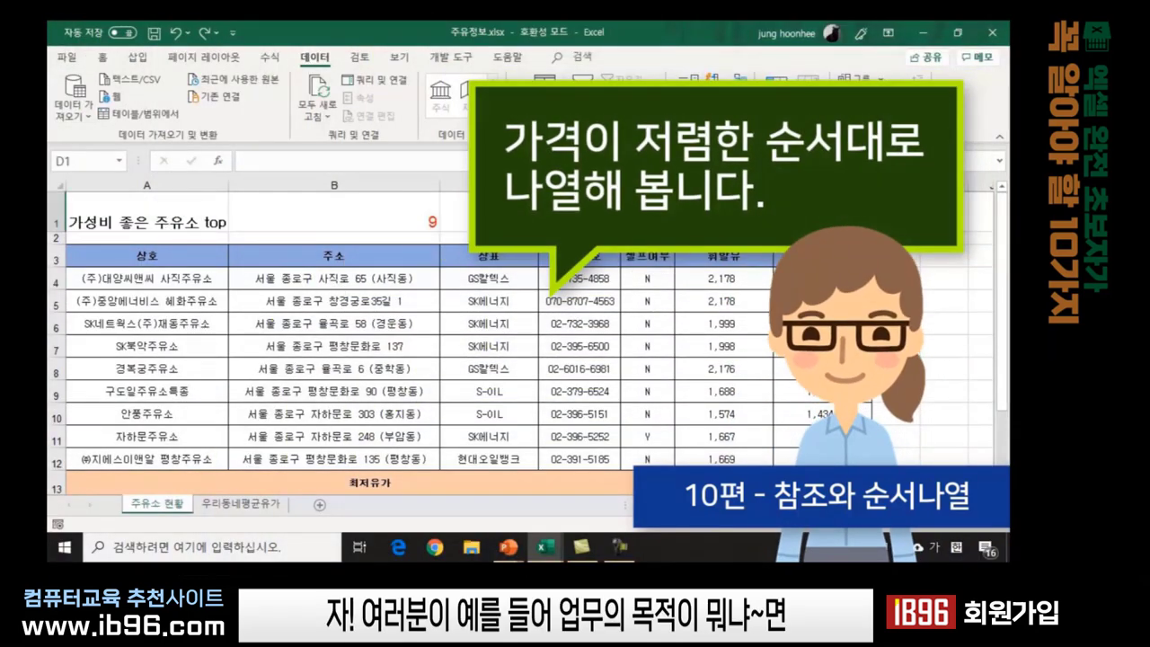
click(923, 317)
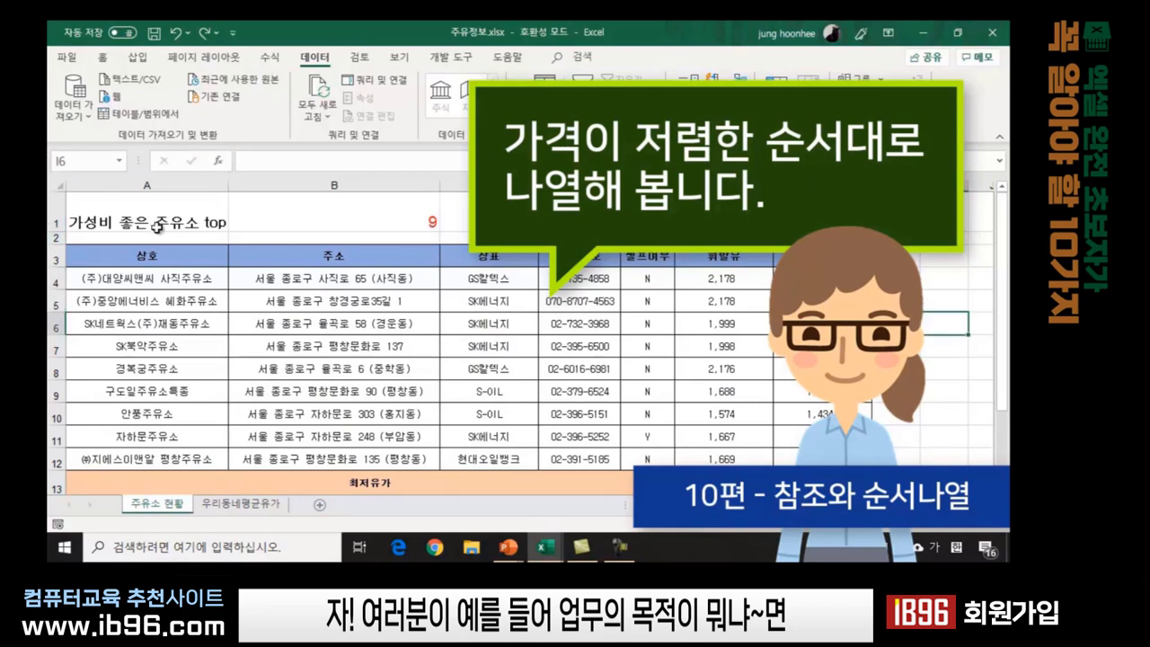
click(157, 225)
click(176, 279)
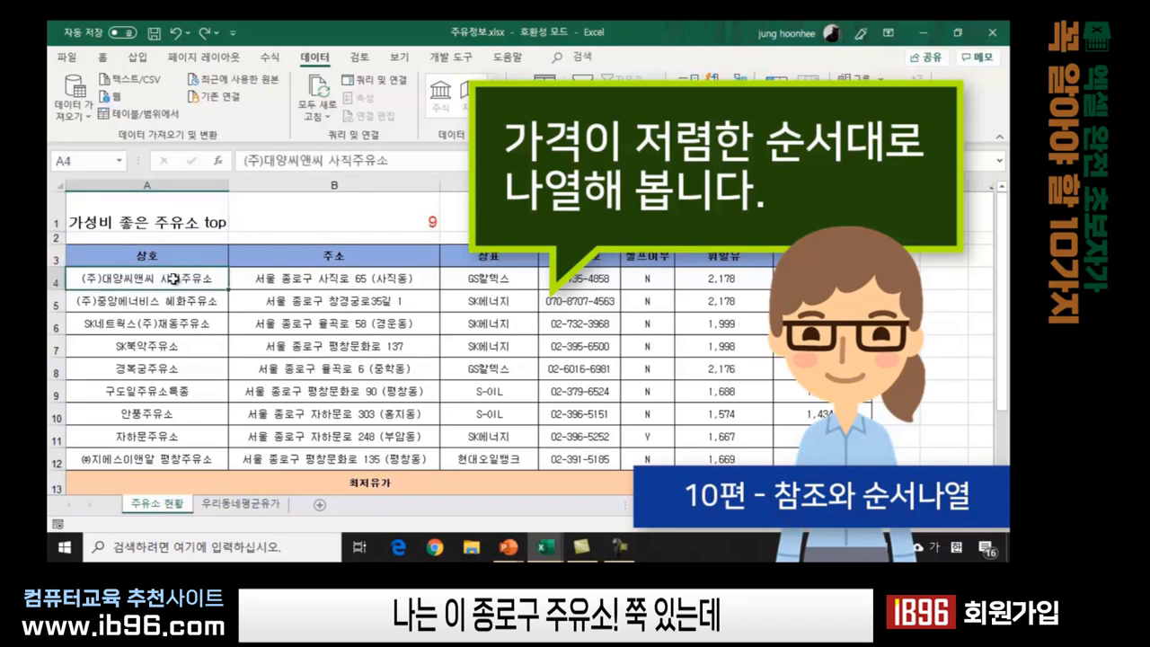
click(177, 368)
click(177, 460)
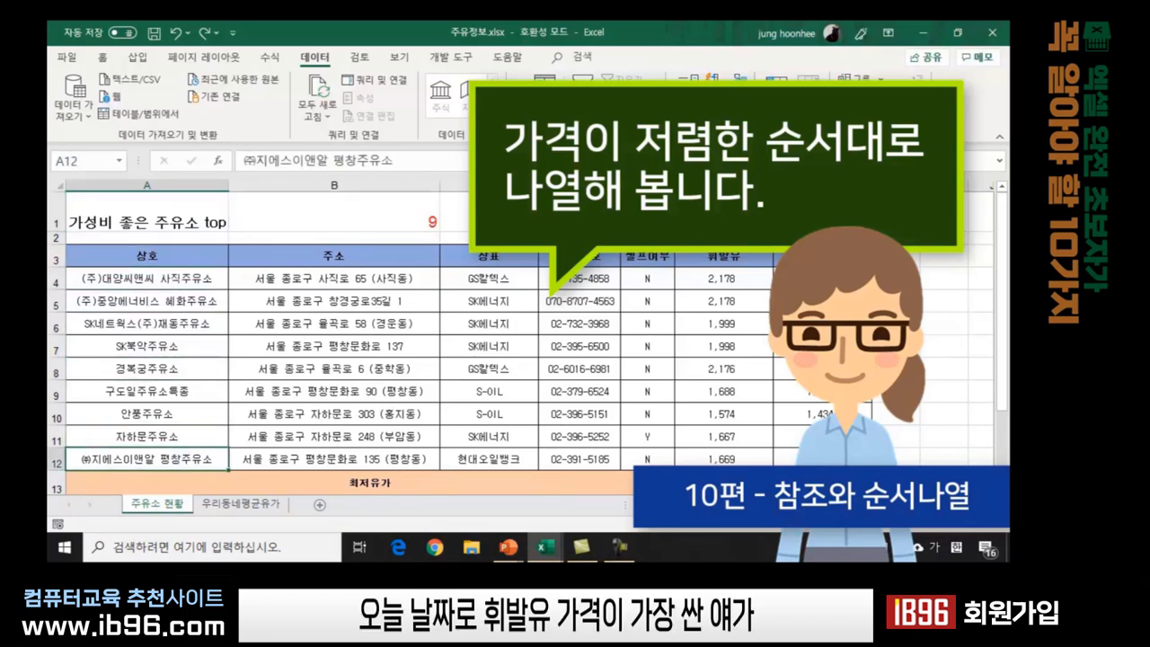
Step through the 휘발유 prices in column F, from 2178 down to the cheapest 1574 in F10
click(697, 273)
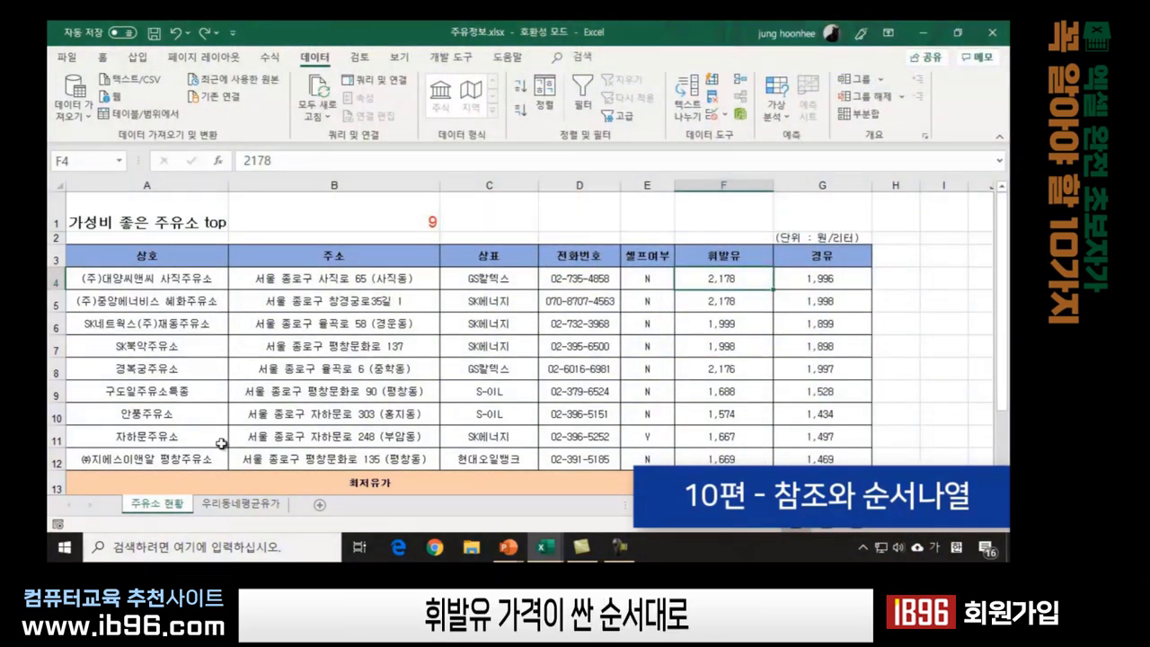
key(ctrl+Left)
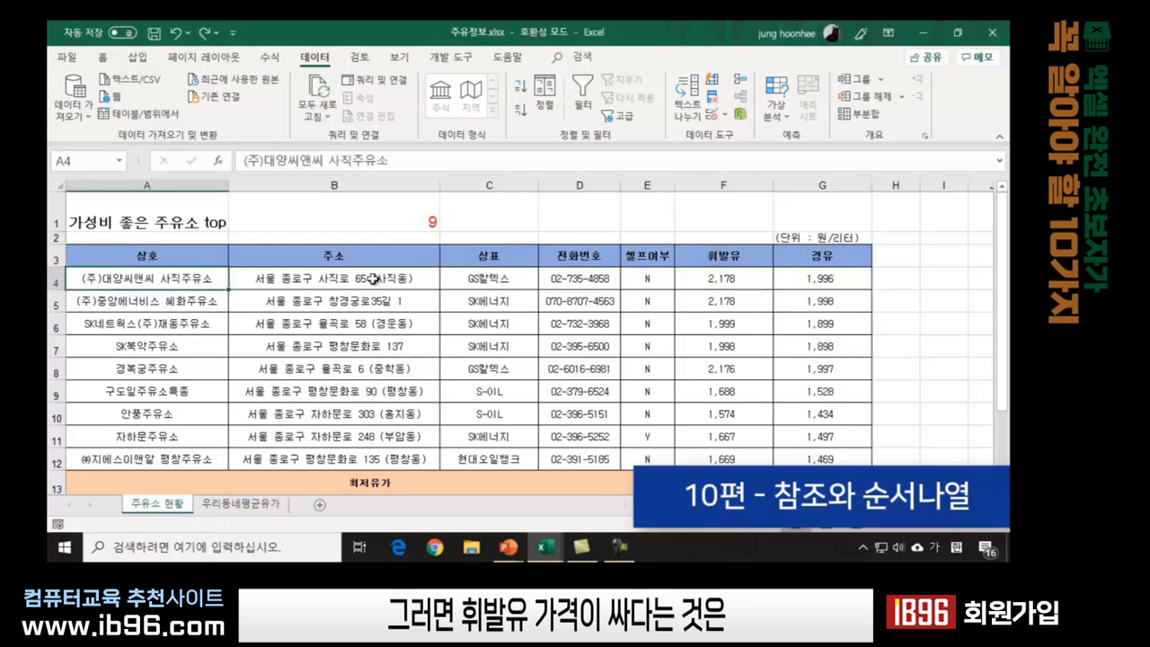
click(743, 279)
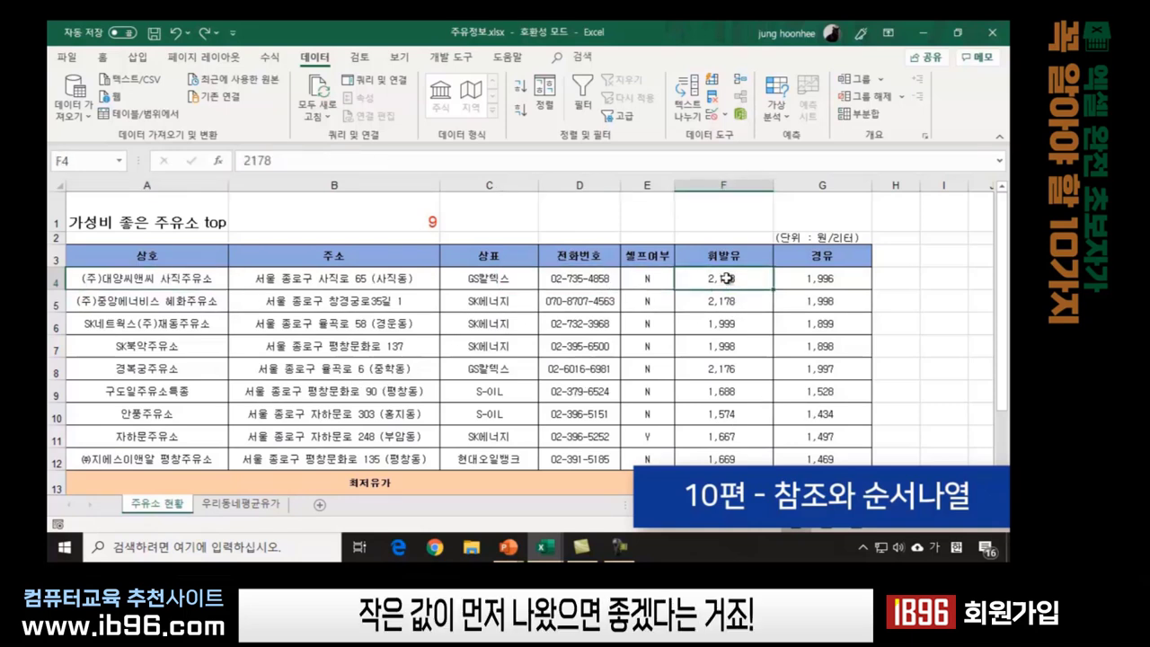
click(726, 301)
click(724, 323)
click(724, 368)
click(725, 414)
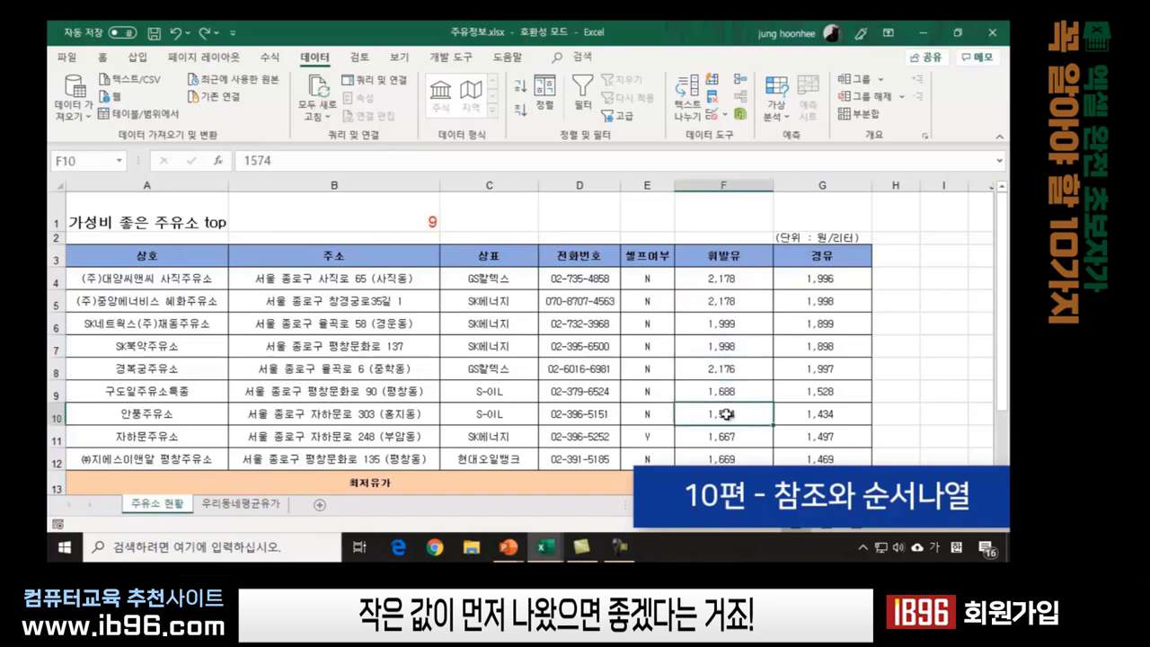
click(725, 437)
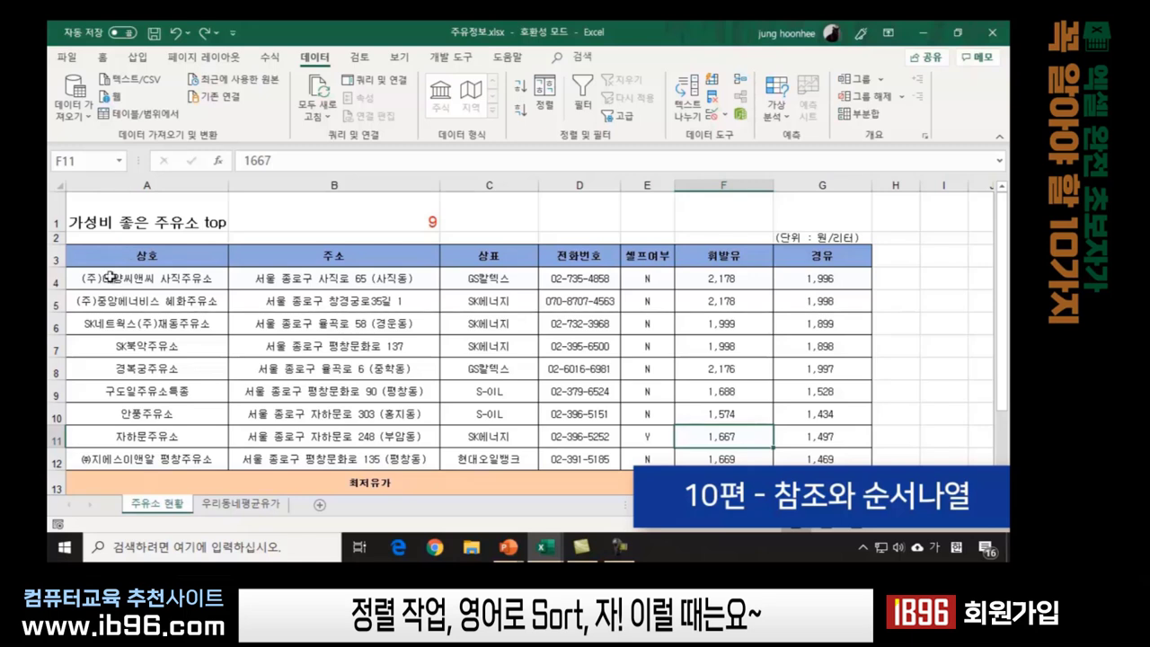
Select the station table A3:G12 including headers, leaving out the summary rows, with the Data tools showing
click(137, 257)
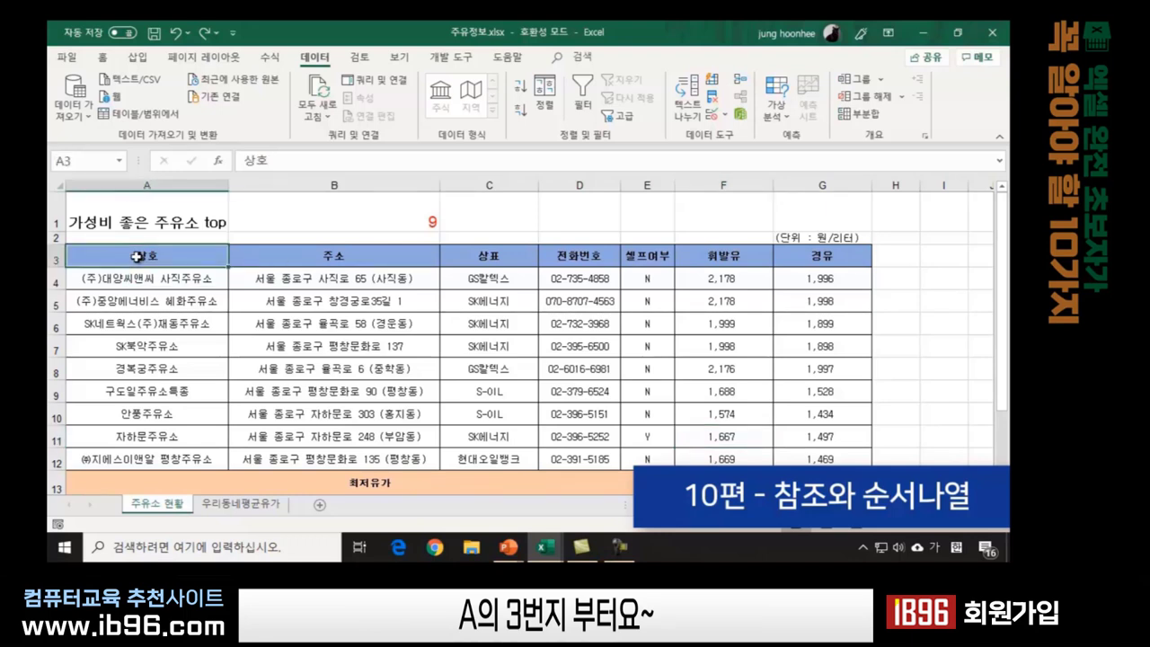
mouse_move(194, 258)
mouse_down()
mouse_move(808, 281)
mouse_move(814, 461)
mouse_up()
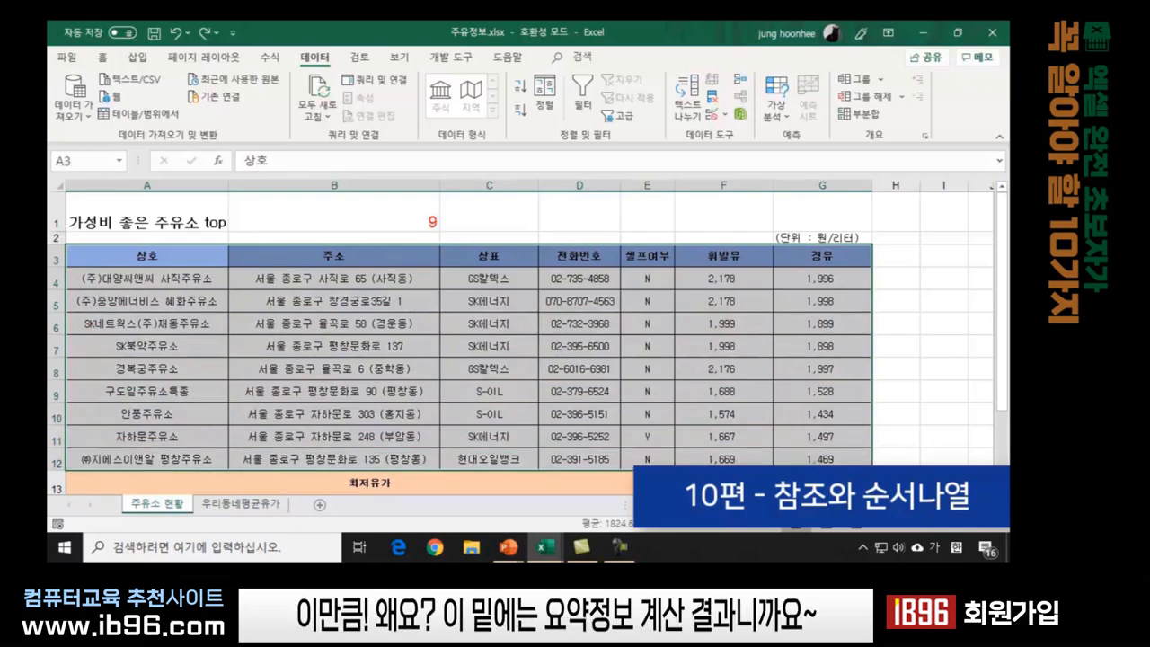
scroll(890, 255, down, 2)
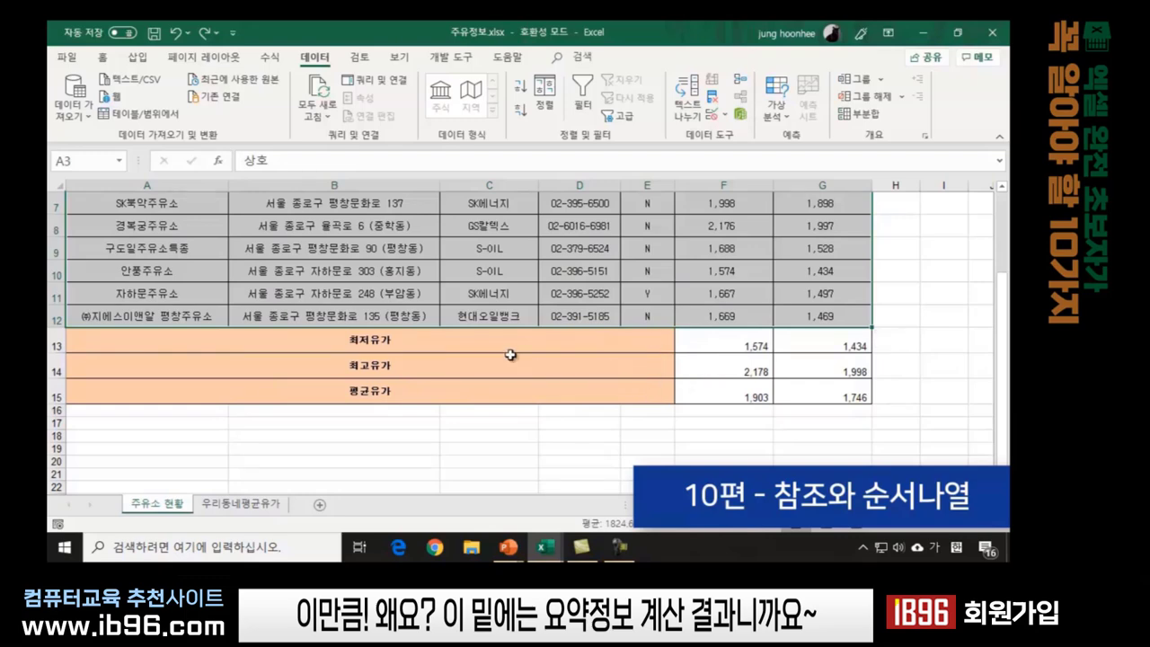
scroll(511, 355, up, 2)
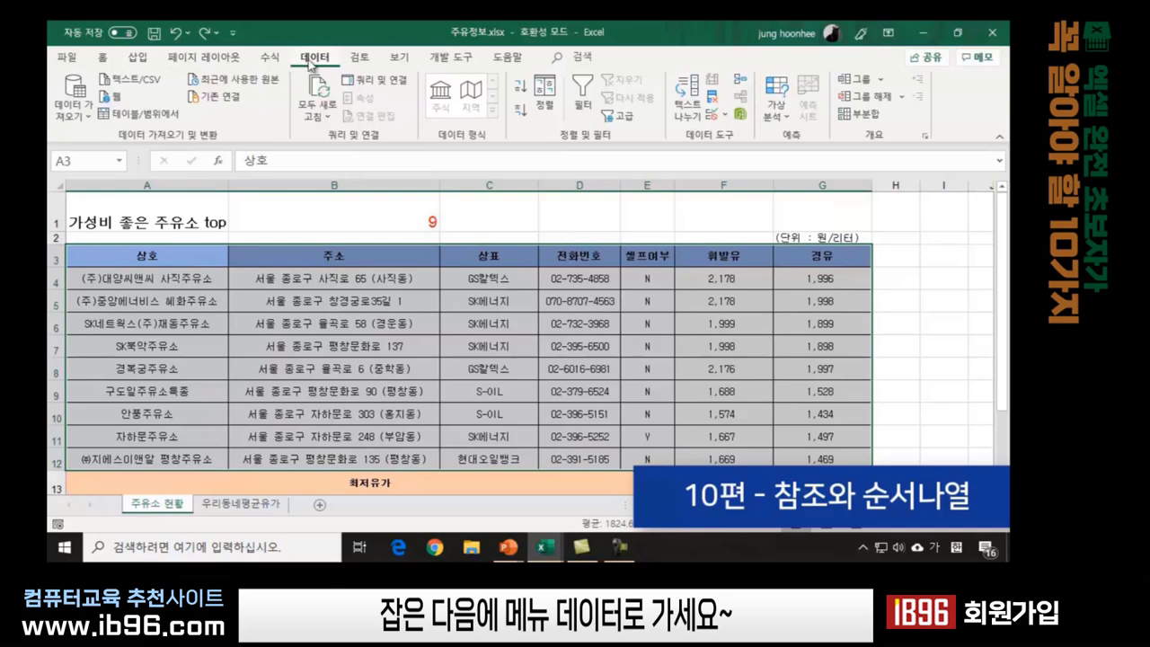
click(102, 57)
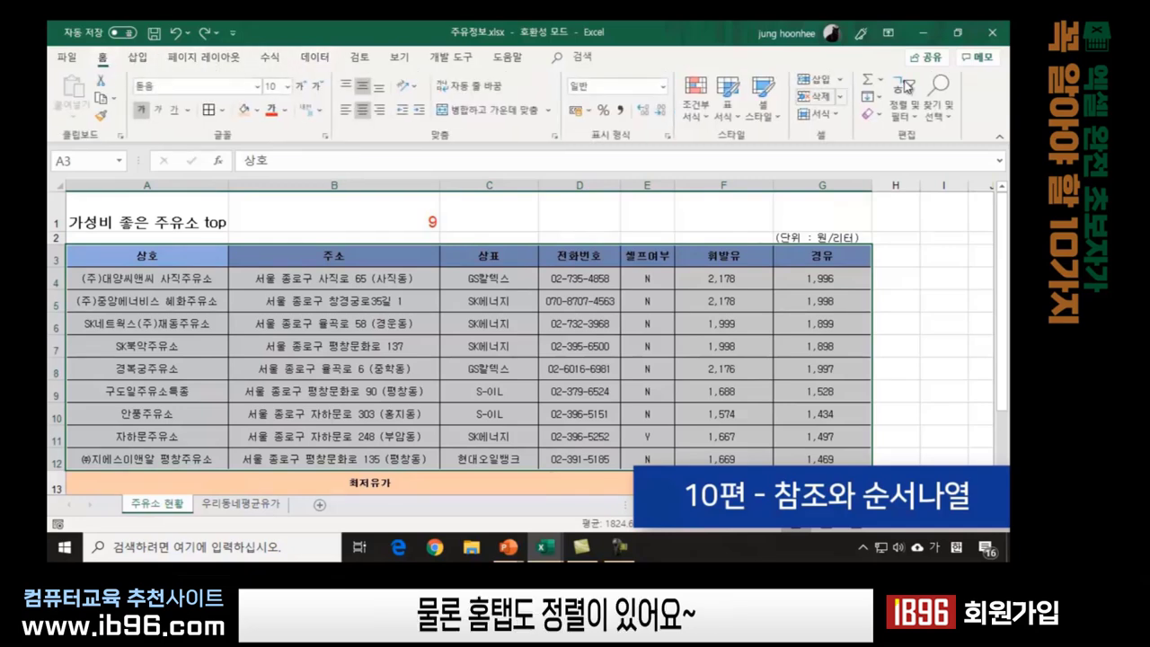
click(315, 57)
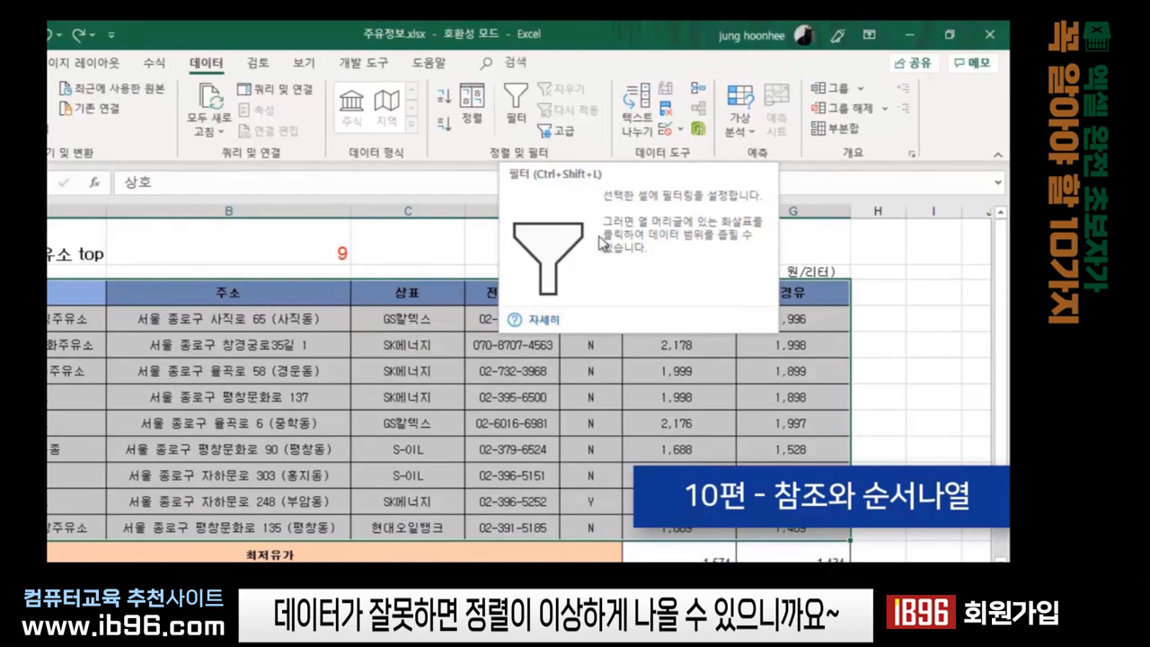
In the Sort dialog, sort the table by 휘발유, smallest to largest (오름차순)
click(475, 112)
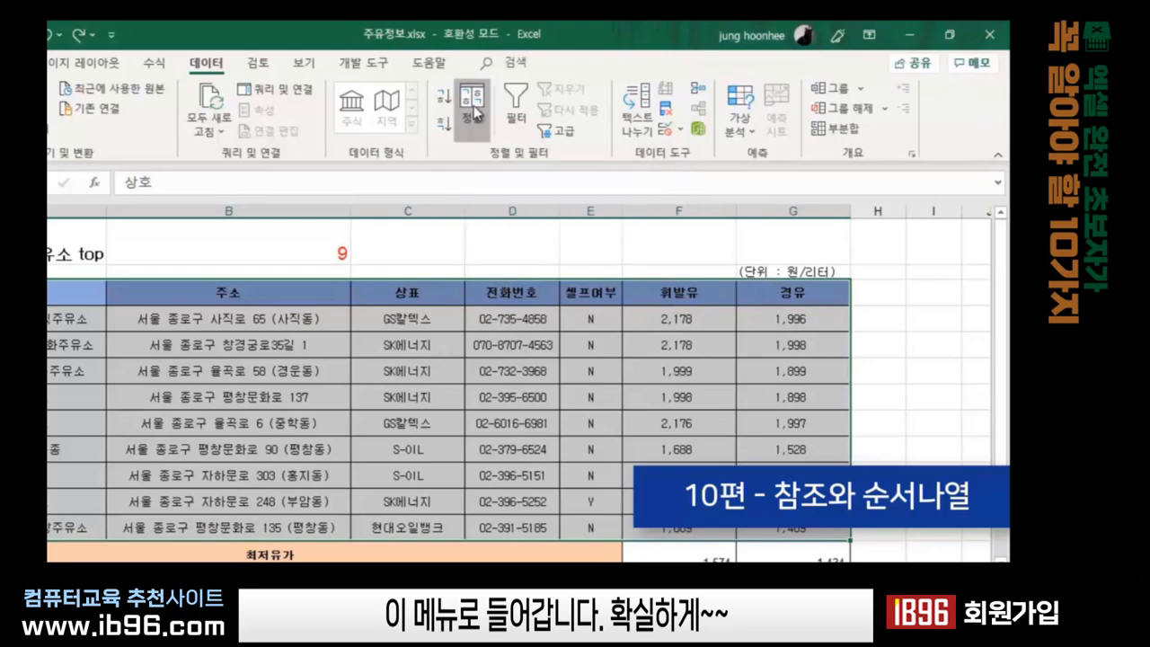
drag(689, 278, 384, 349)
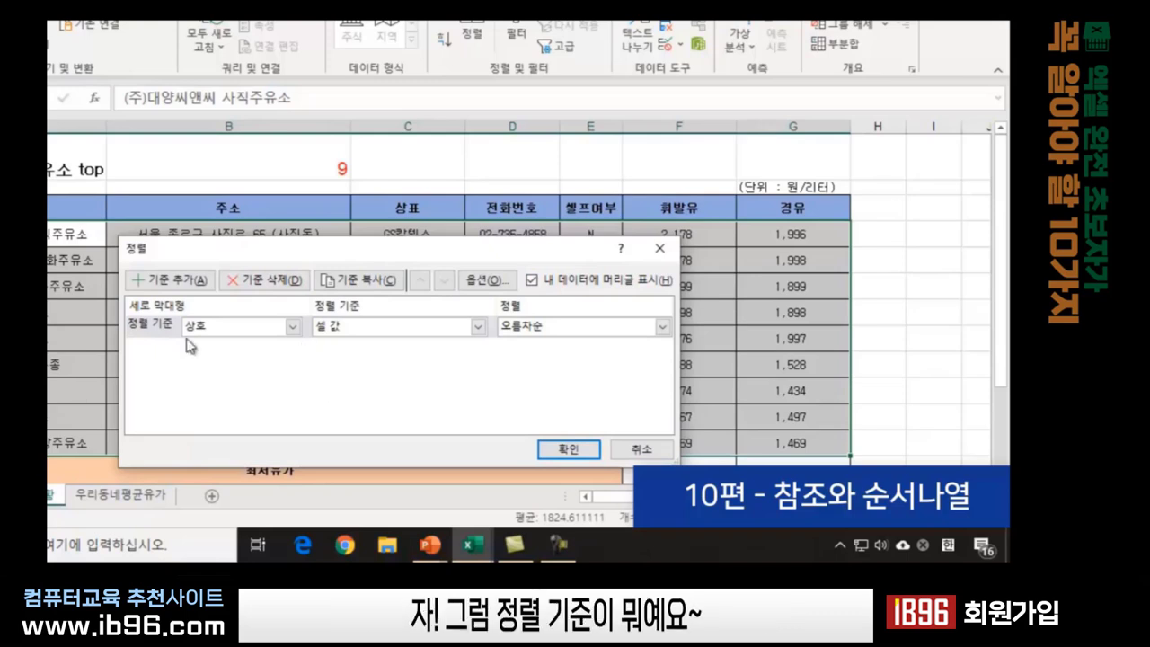
drag(389, 247, 326, 292)
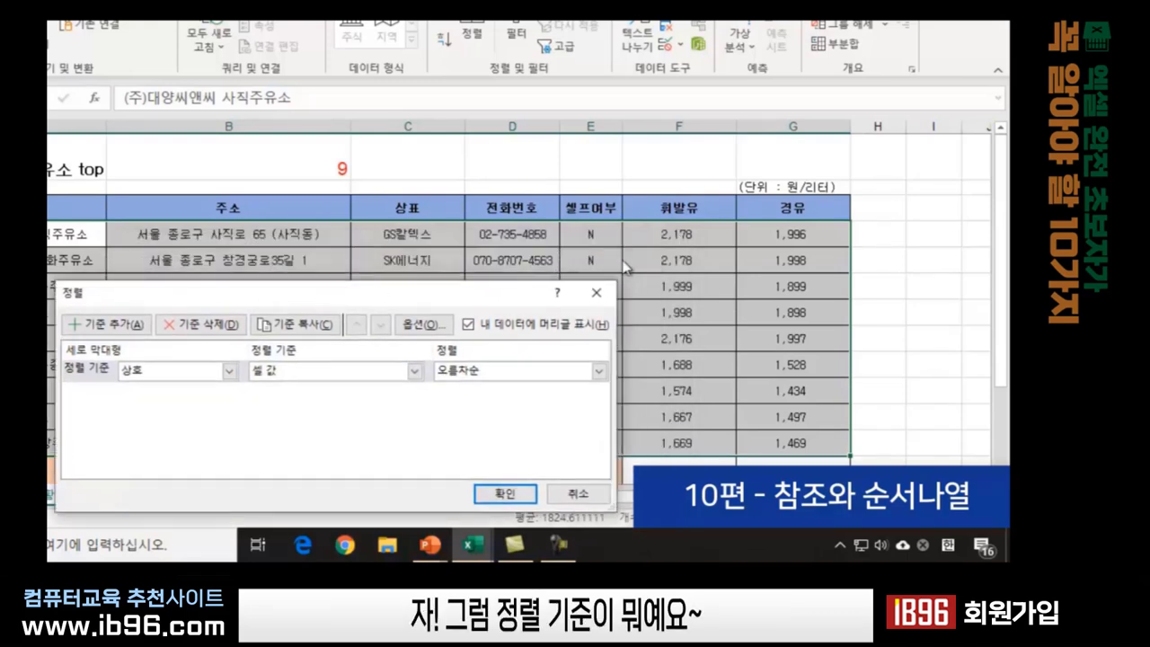
click(230, 370)
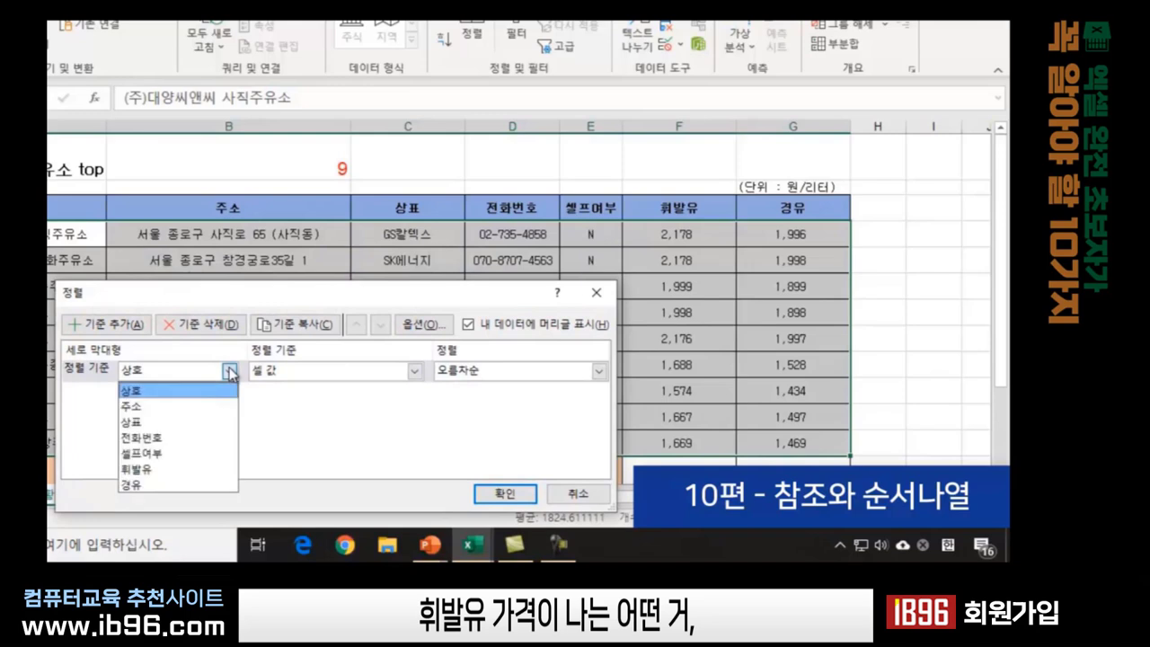
click(136, 468)
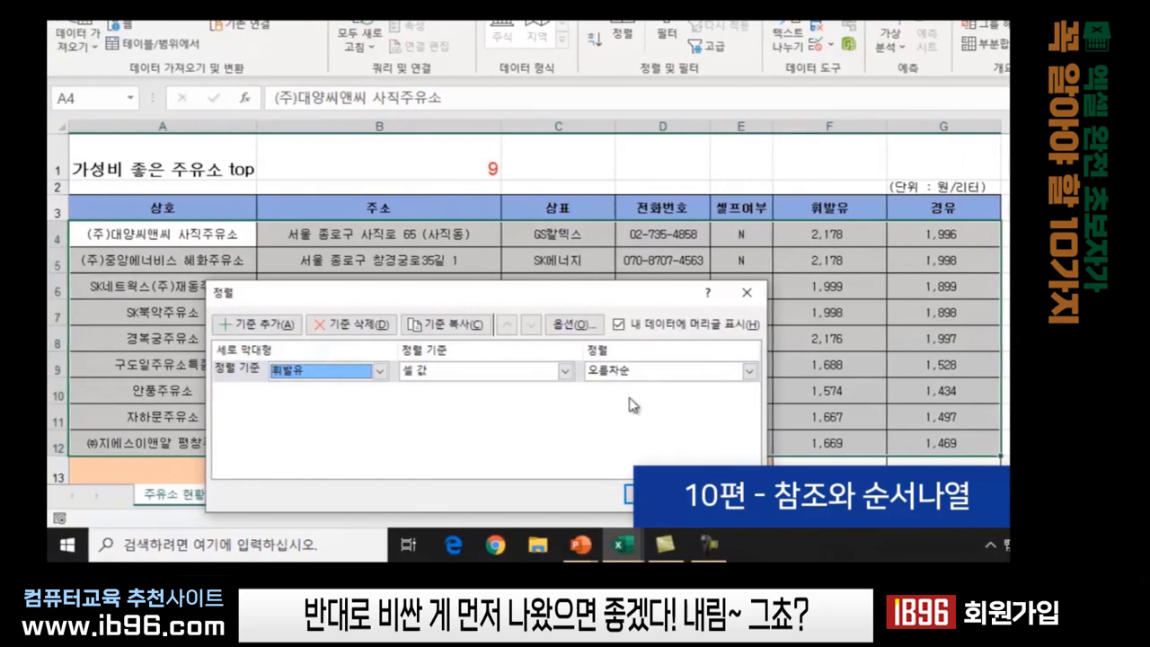
click(659, 494)
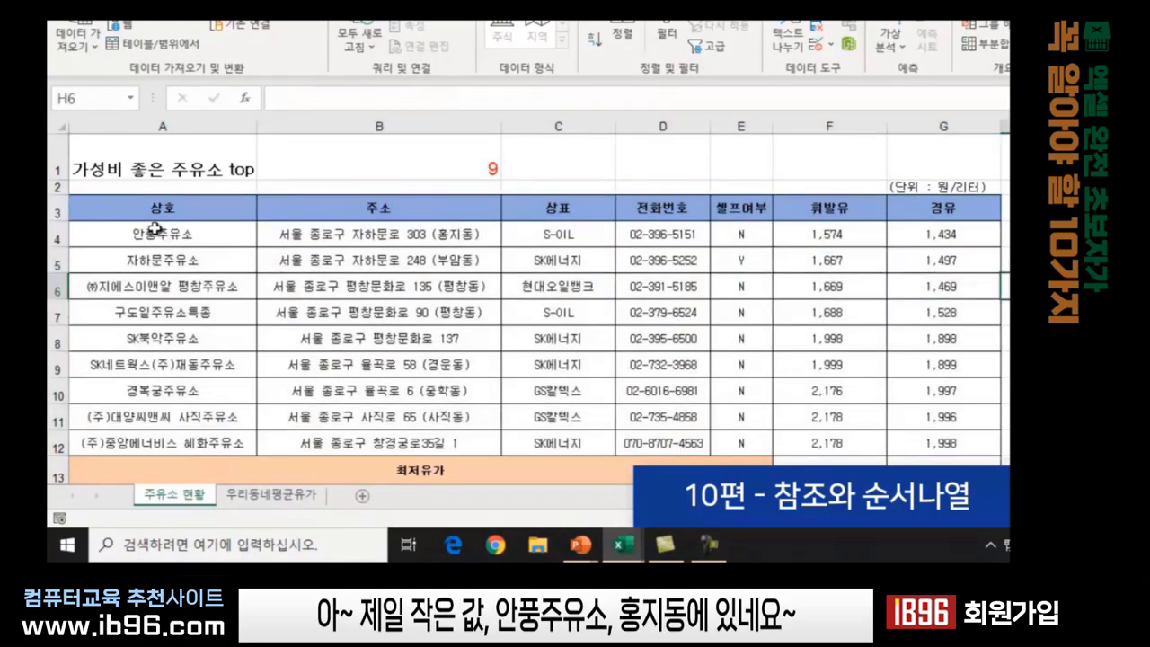
click(171, 236)
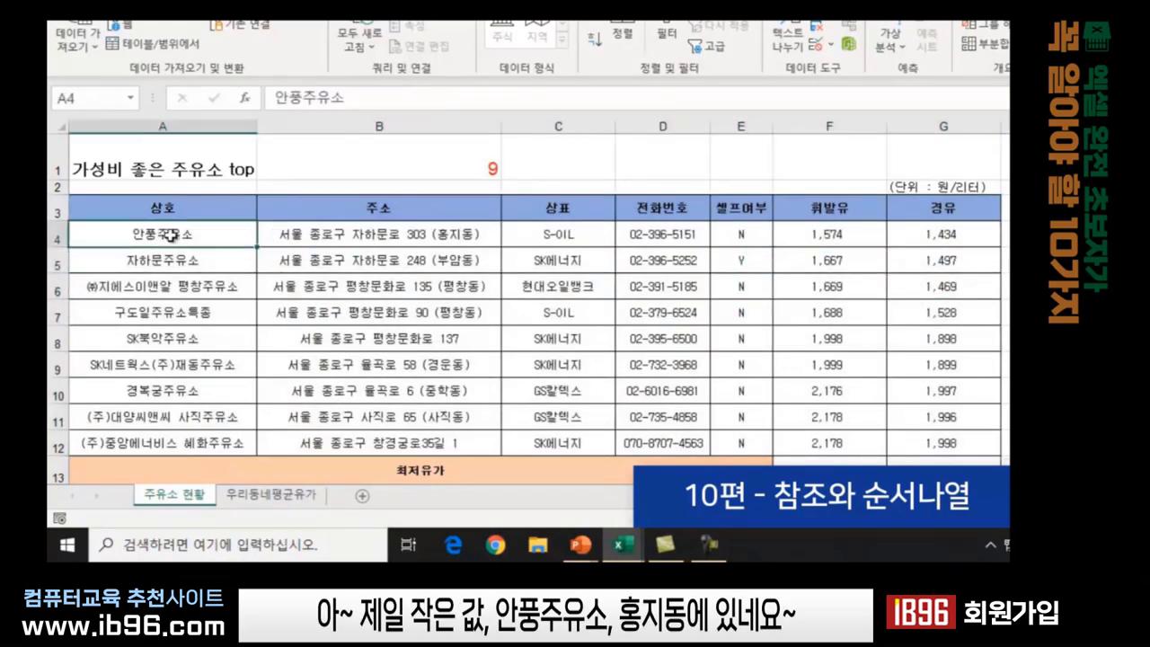
click(467, 241)
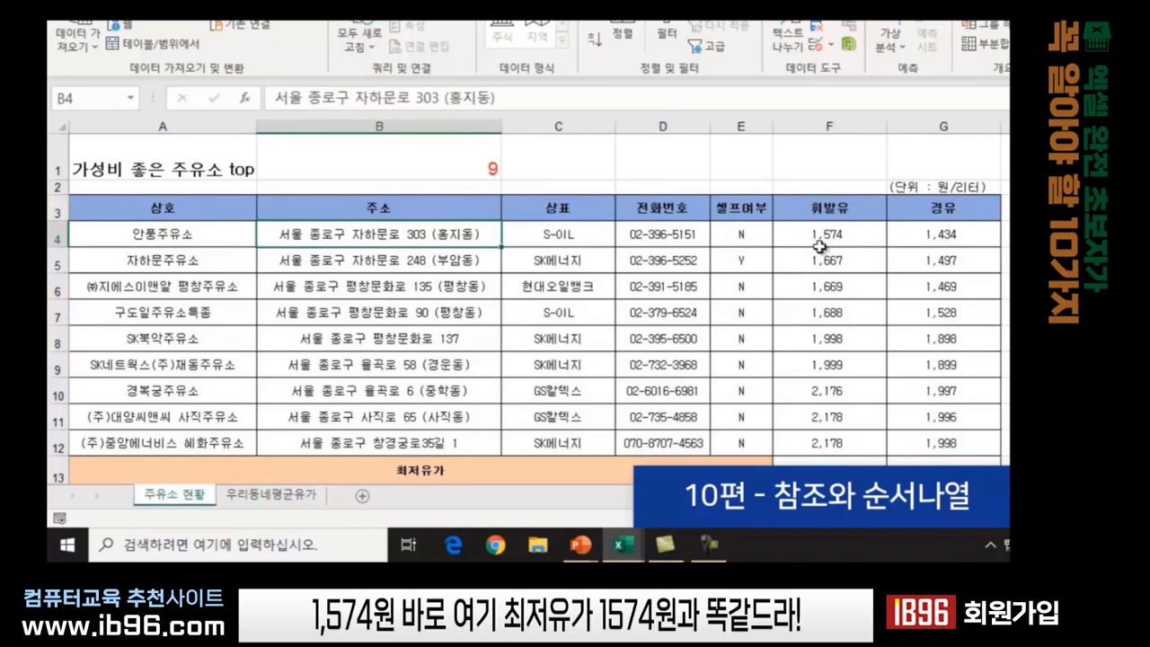
click(819, 247)
scroll(871, 442, down, 2)
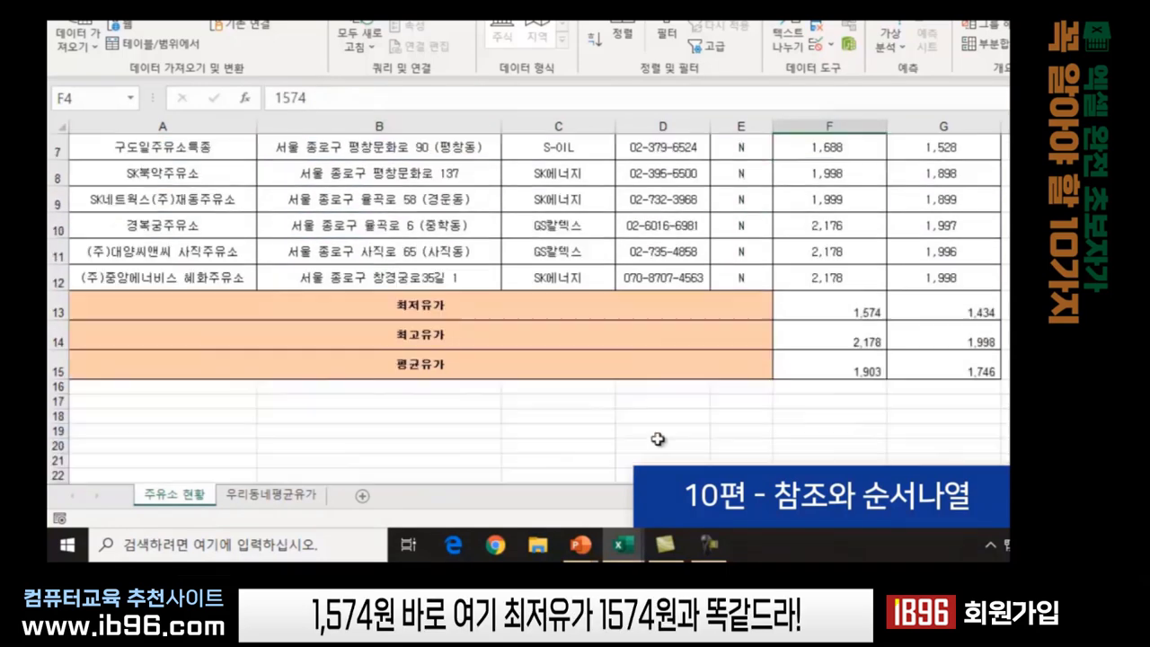
click(431, 294)
click(843, 311)
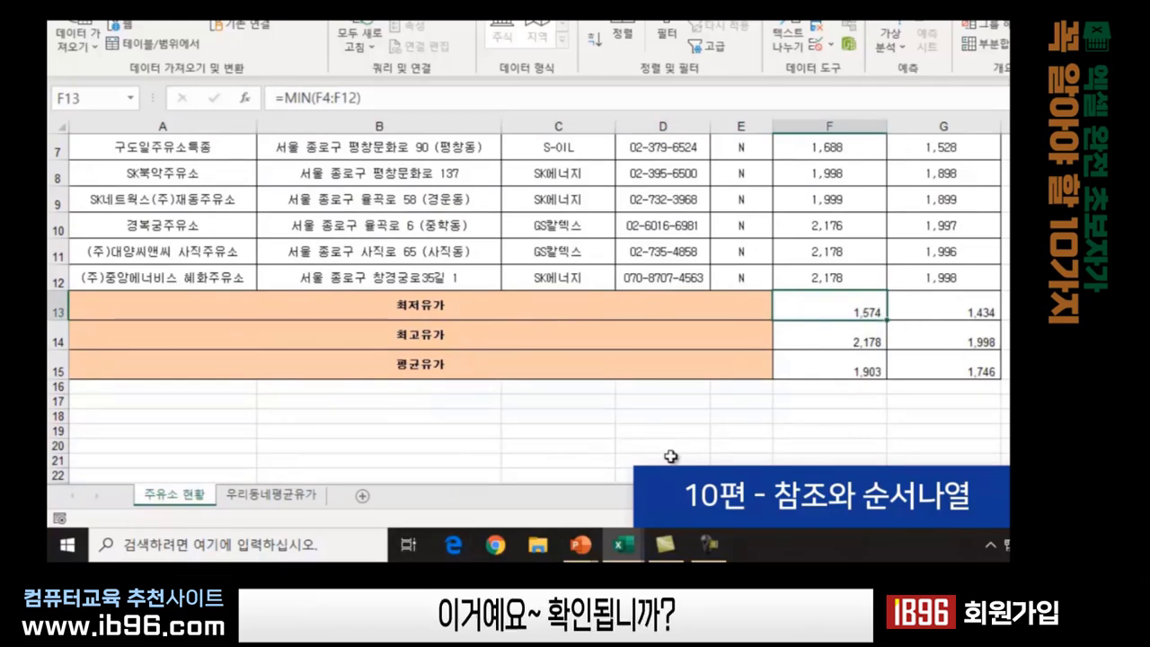
scroll(636, 465, up, 2)
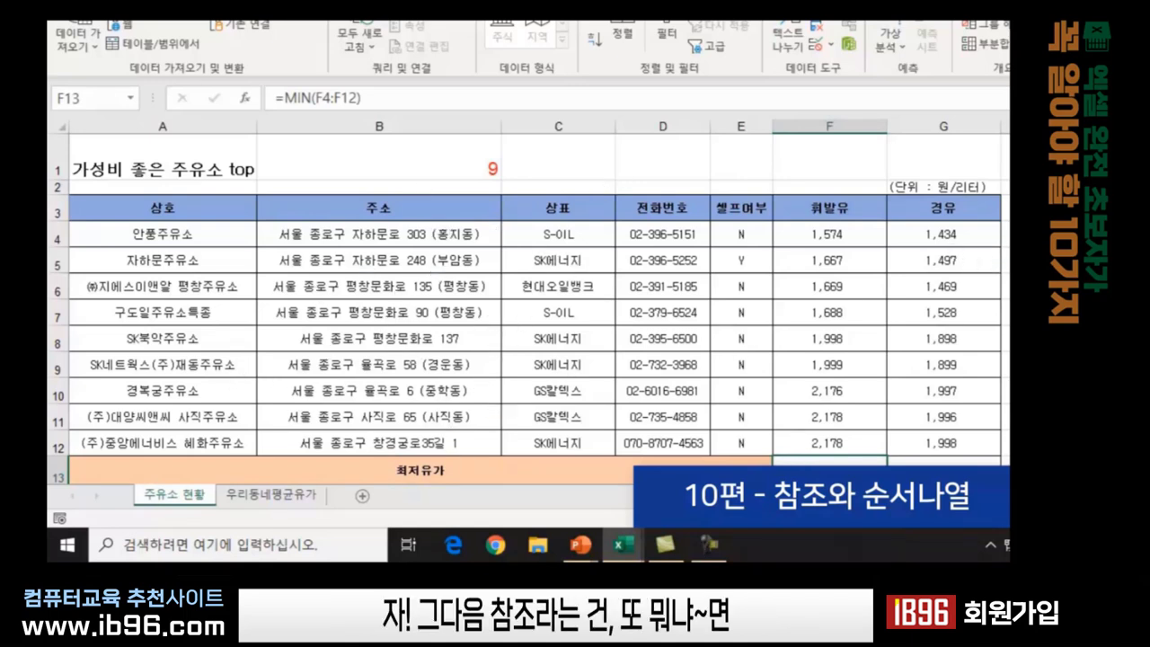
click(1079, 287)
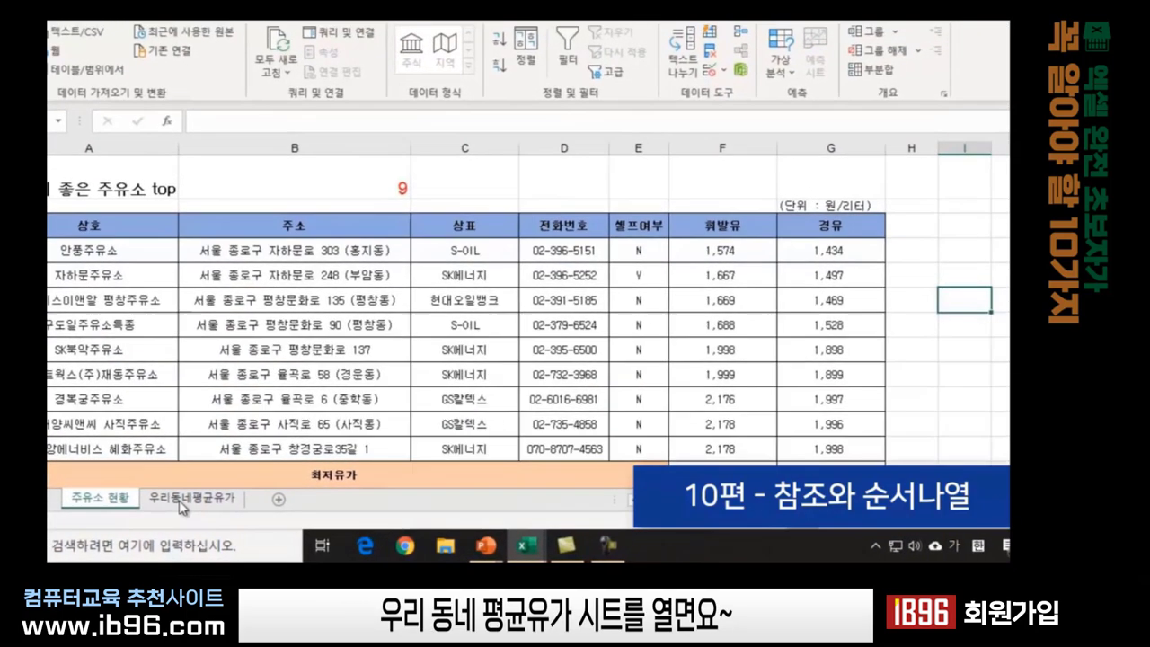
Switch to the 우리동네평균유가 sheet showing the fuel-pump graphic
click(256, 496)
click(683, 389)
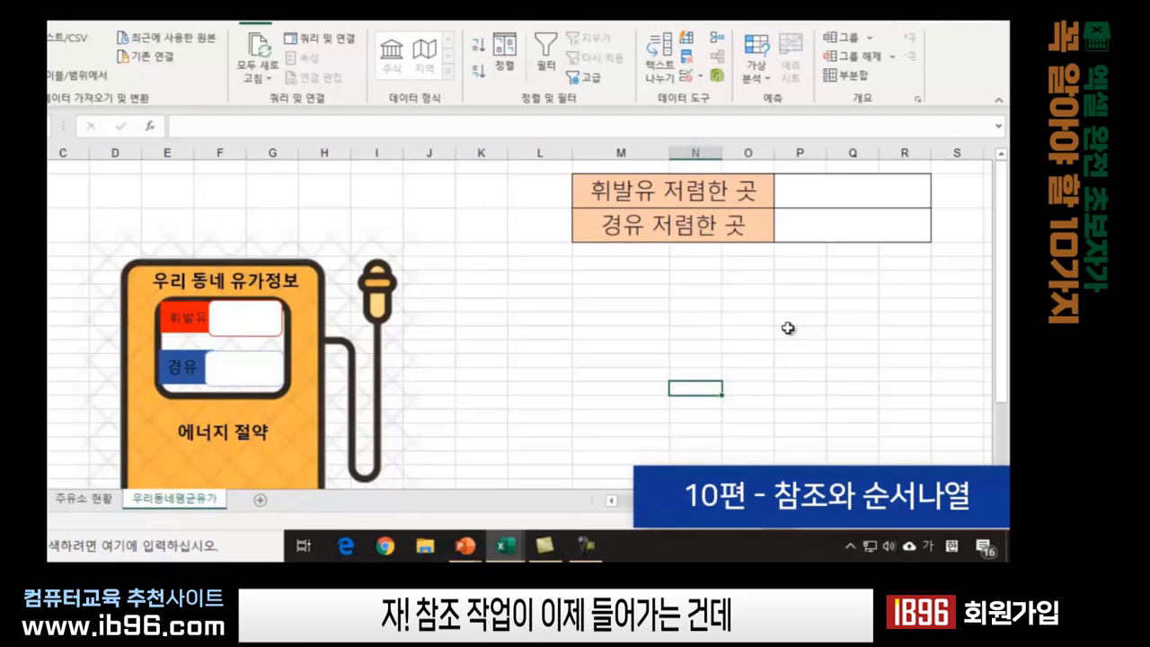
click(497, 302)
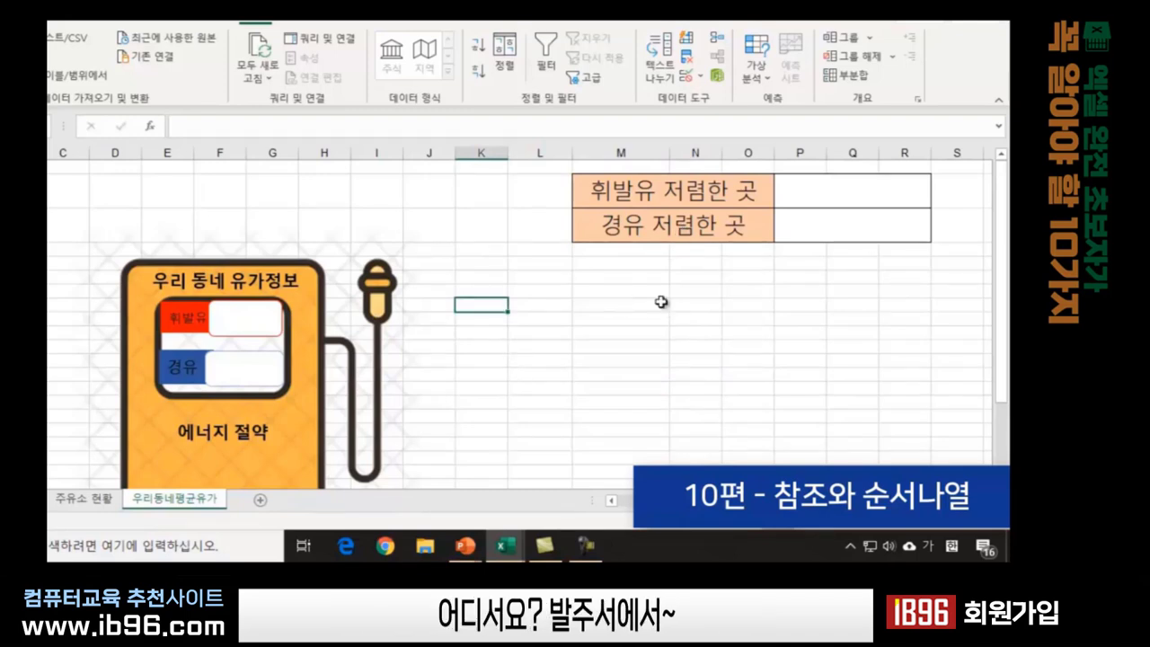
click(695, 346)
Select the empty answer cell beside 휘발유 저렴한 곳 for the cheapest gasoline station
click(635, 198)
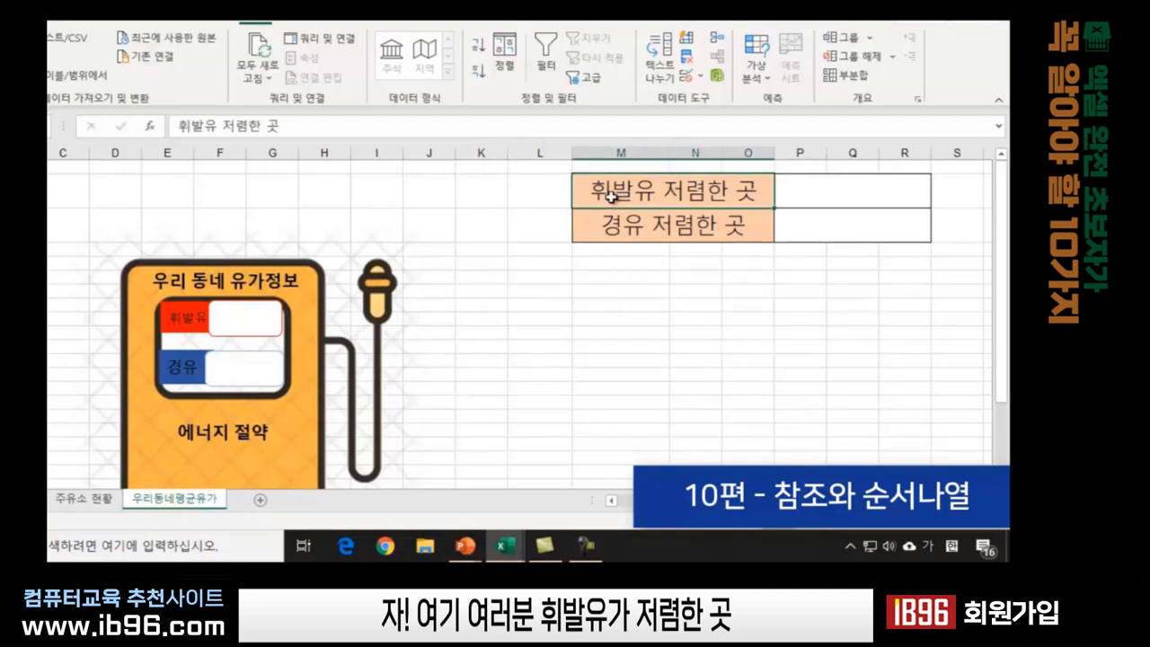
click(822, 191)
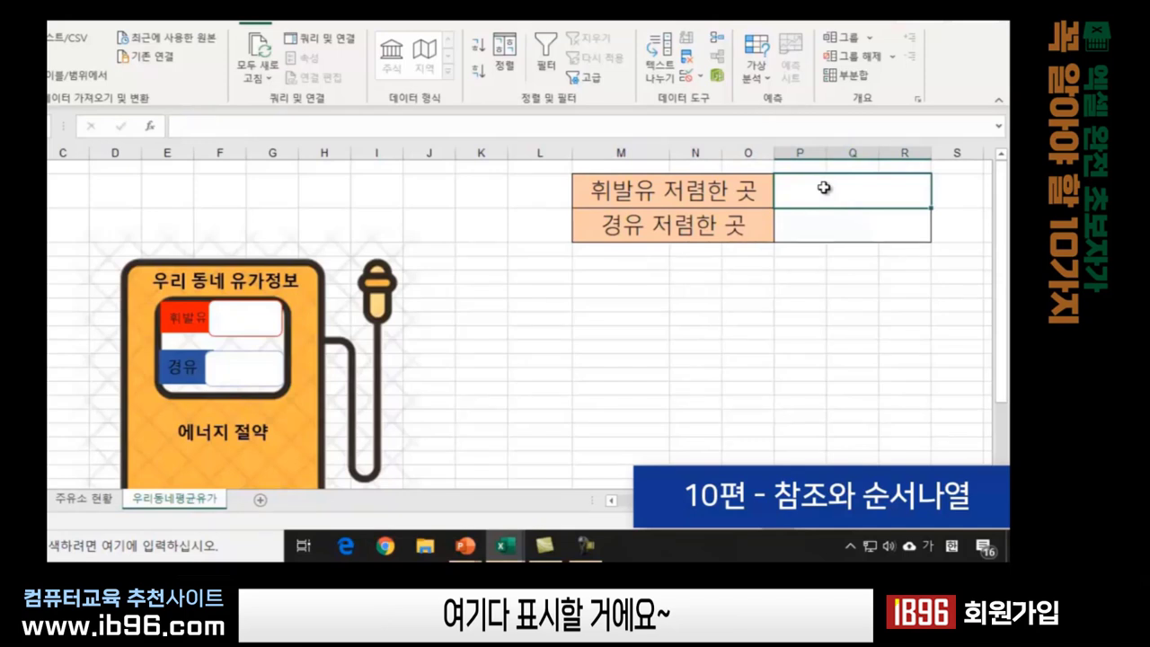
click(672, 347)
click(662, 186)
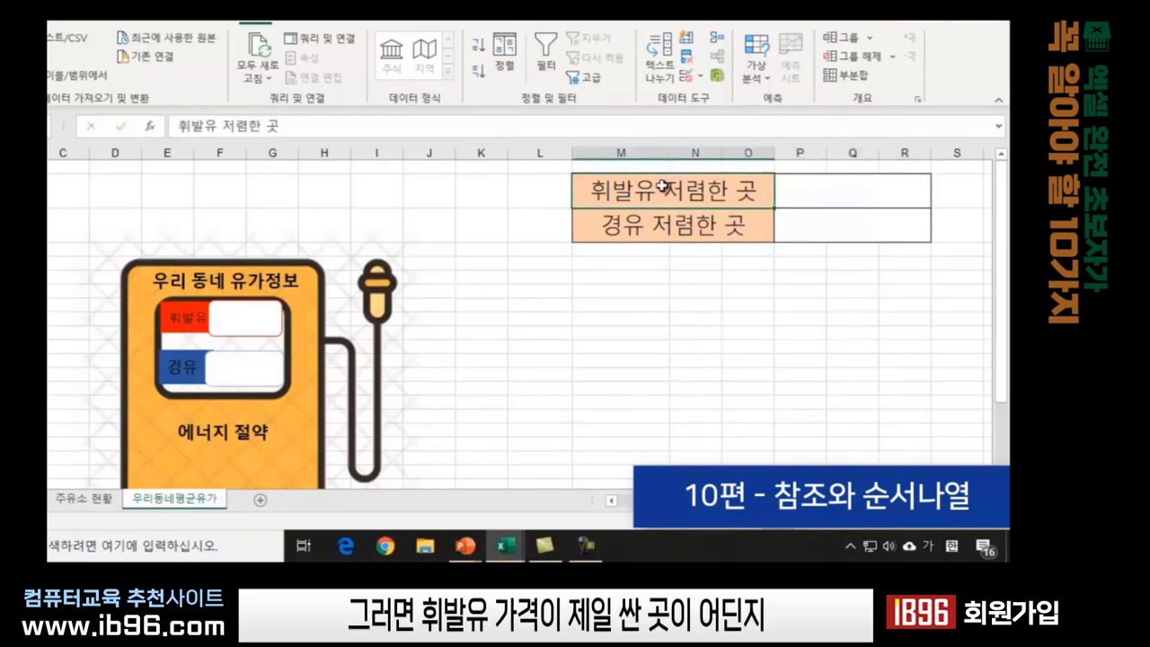
click(825, 190)
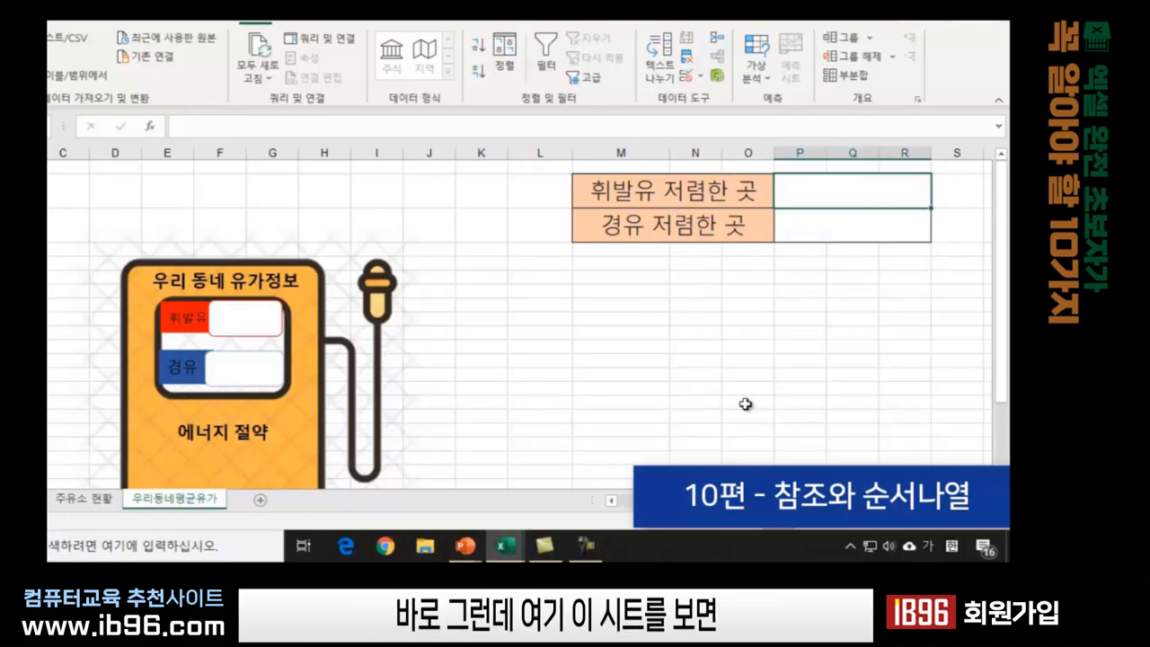
click(695, 474)
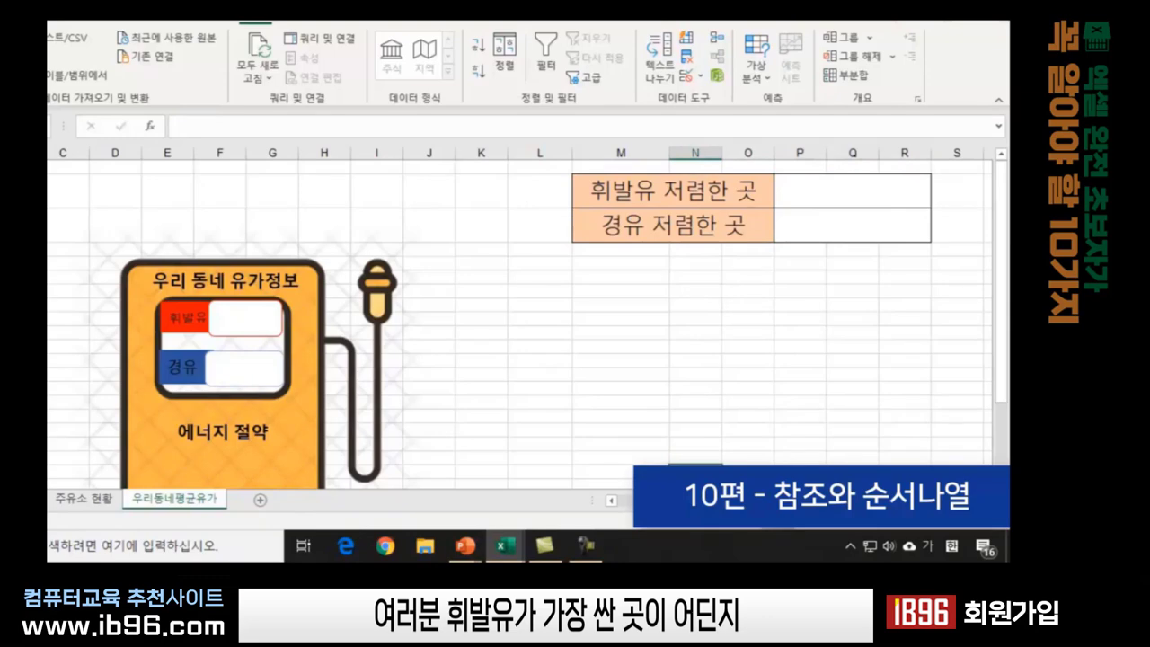
click(377, 175)
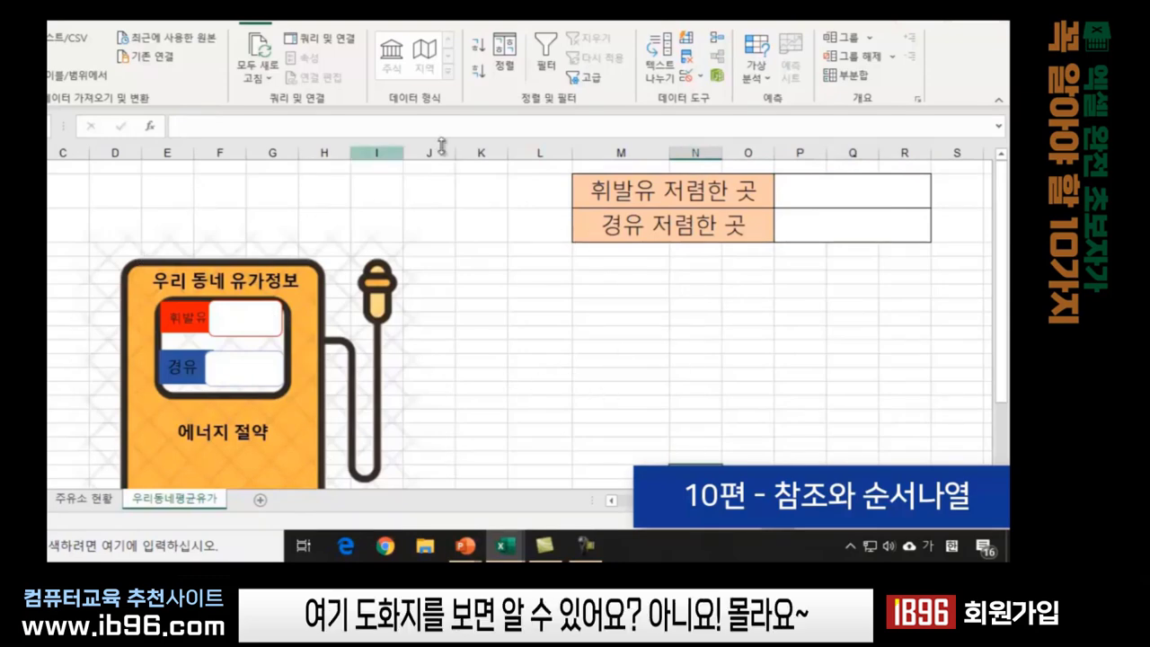
click(765, 370)
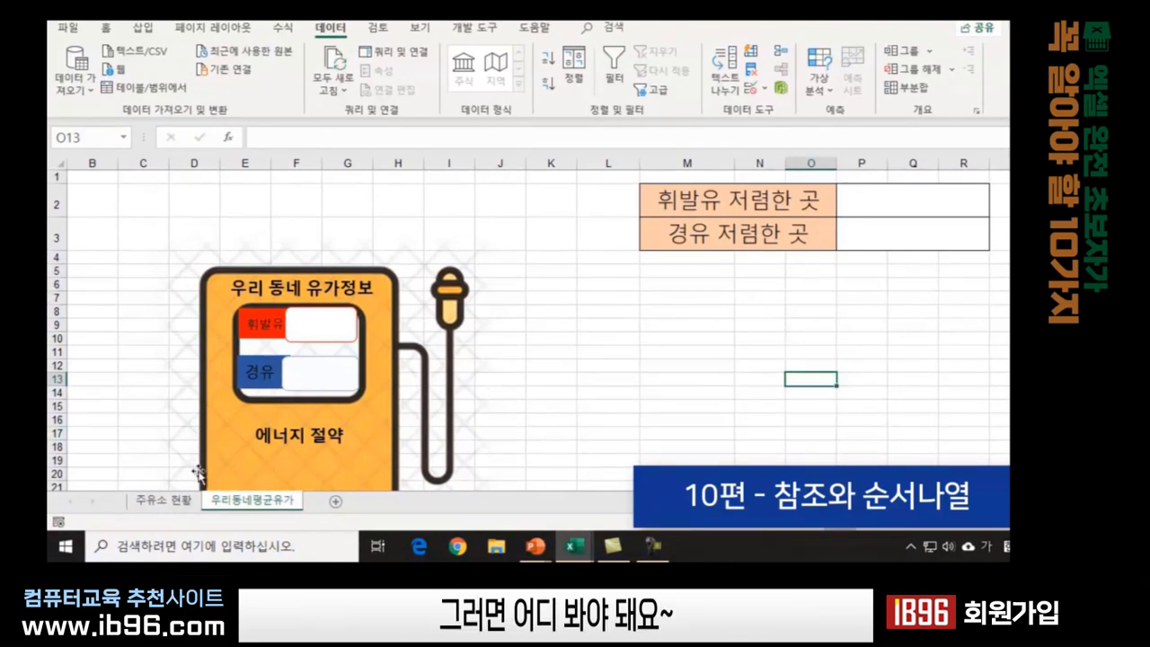
click(164, 503)
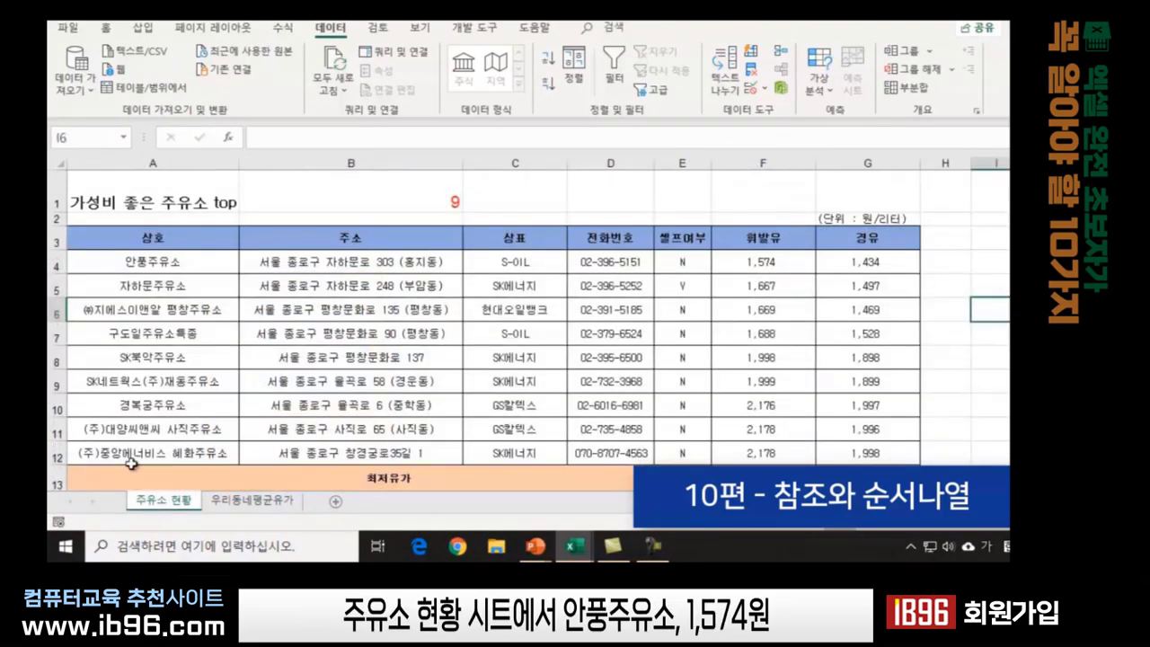
click(167, 261)
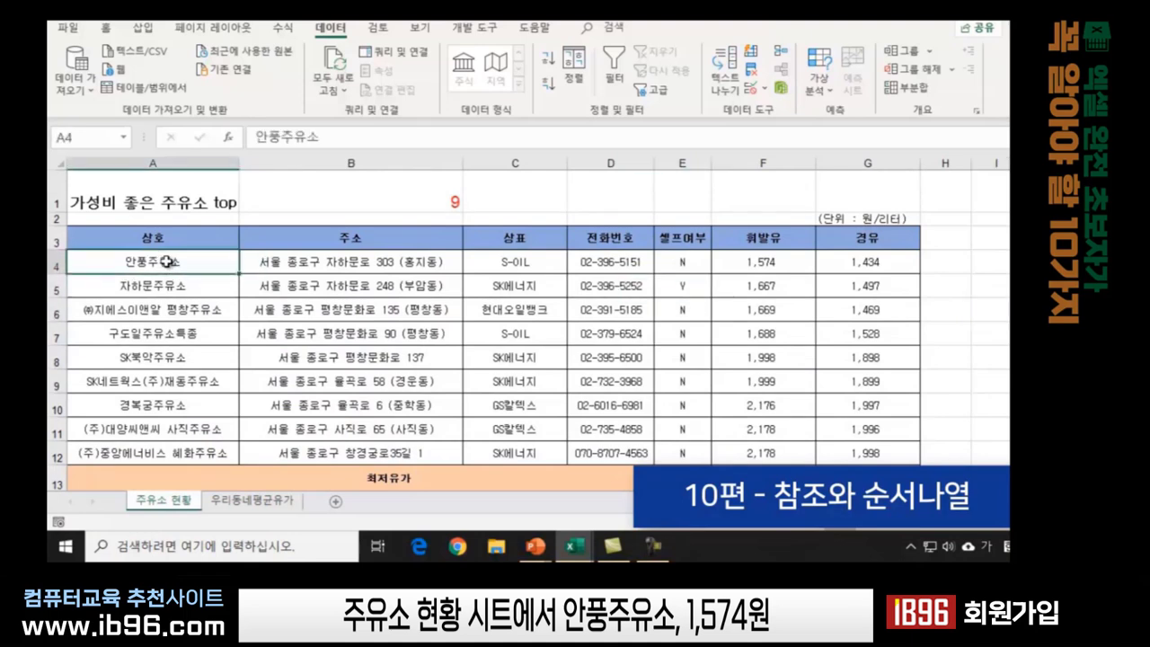
click(777, 261)
click(193, 262)
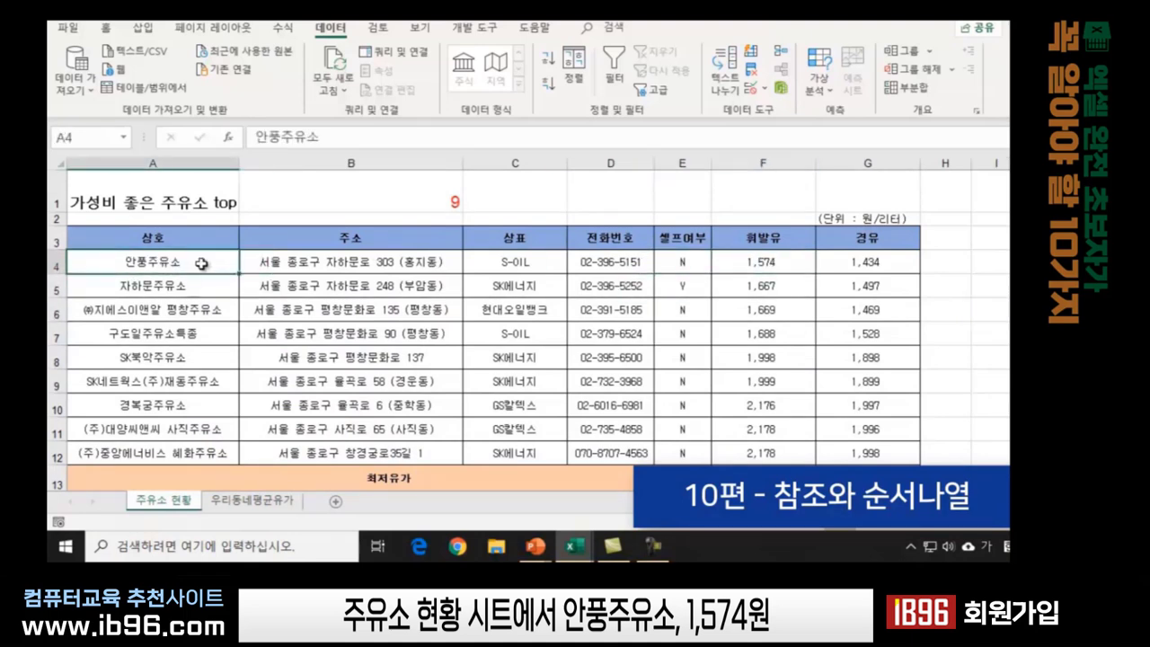
click(793, 262)
click(252, 501)
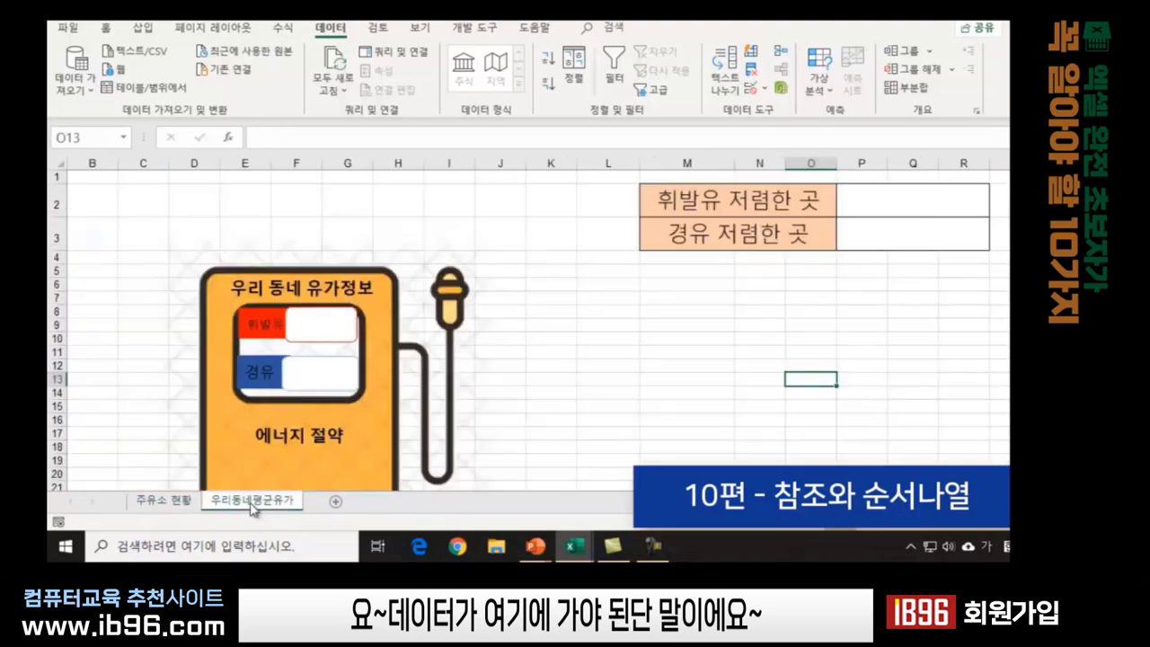
click(854, 203)
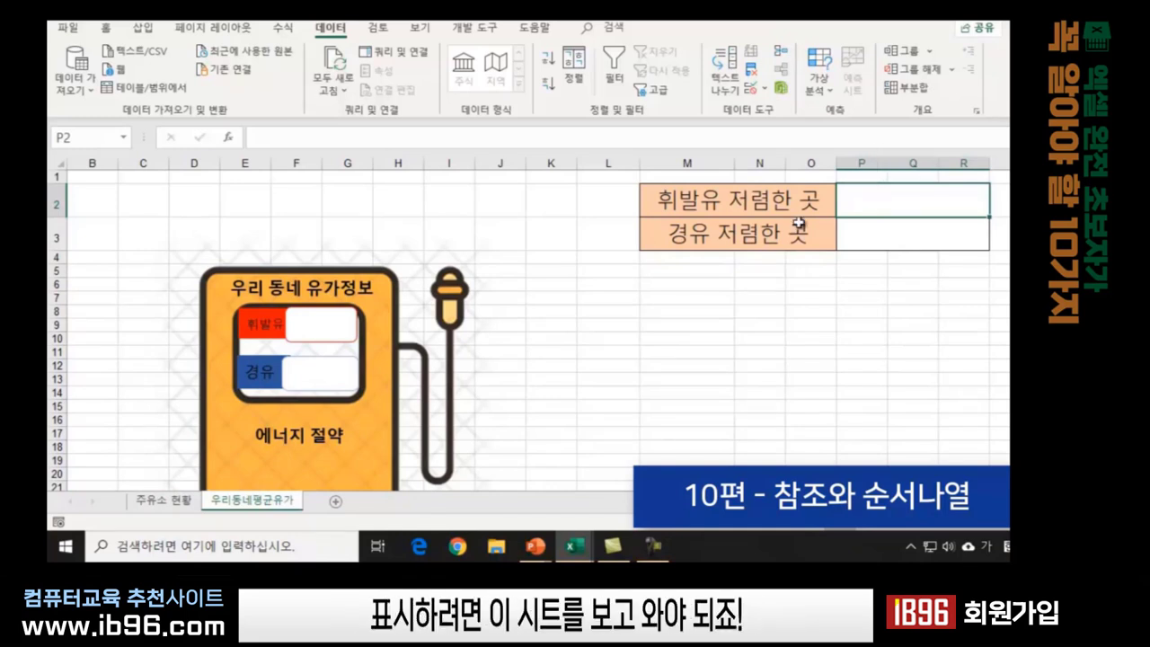
click(162, 500)
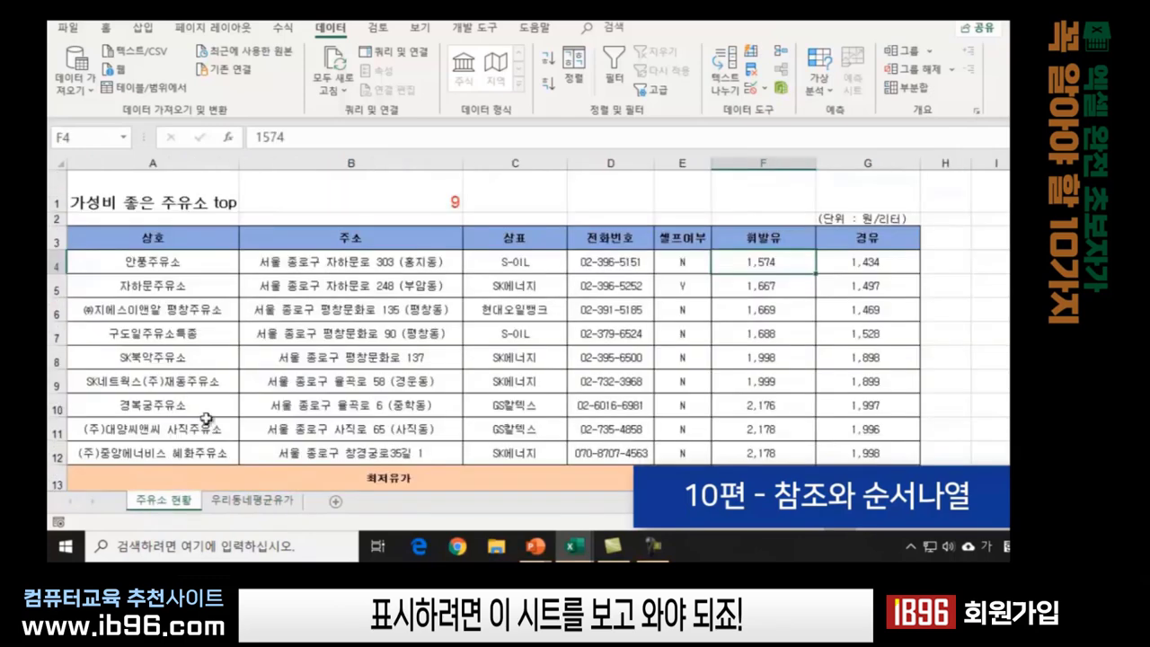
click(252, 500)
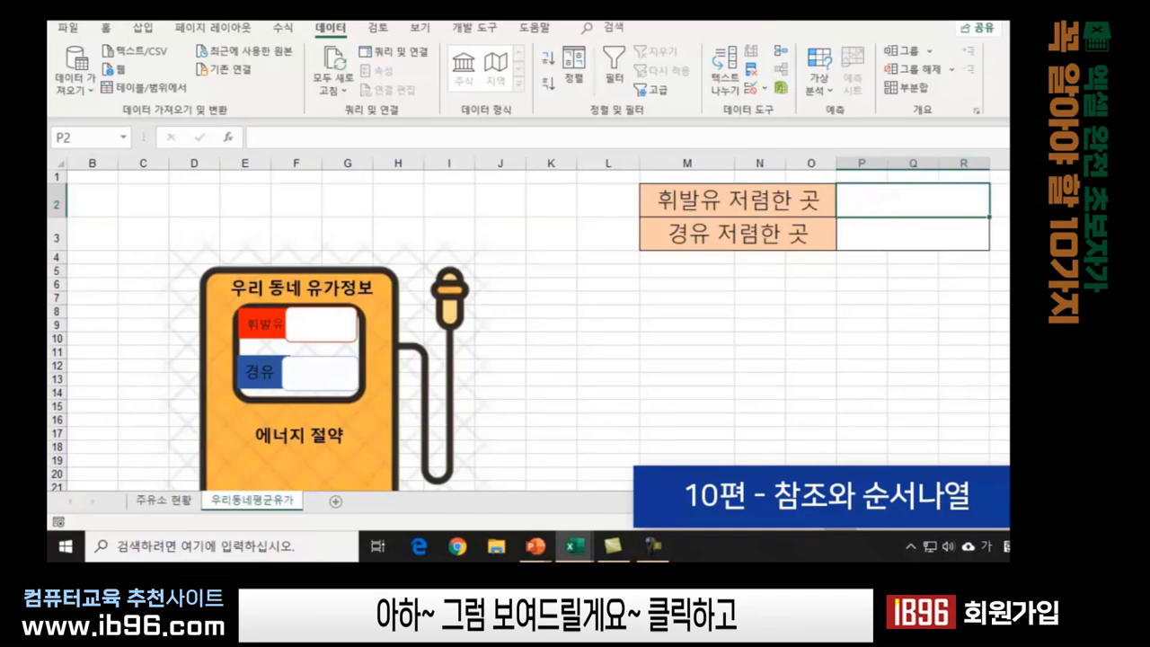
Link the 휘발유 저렴한 곳 cell to station name A4 with ='주유소 현황'!A4
text(=)
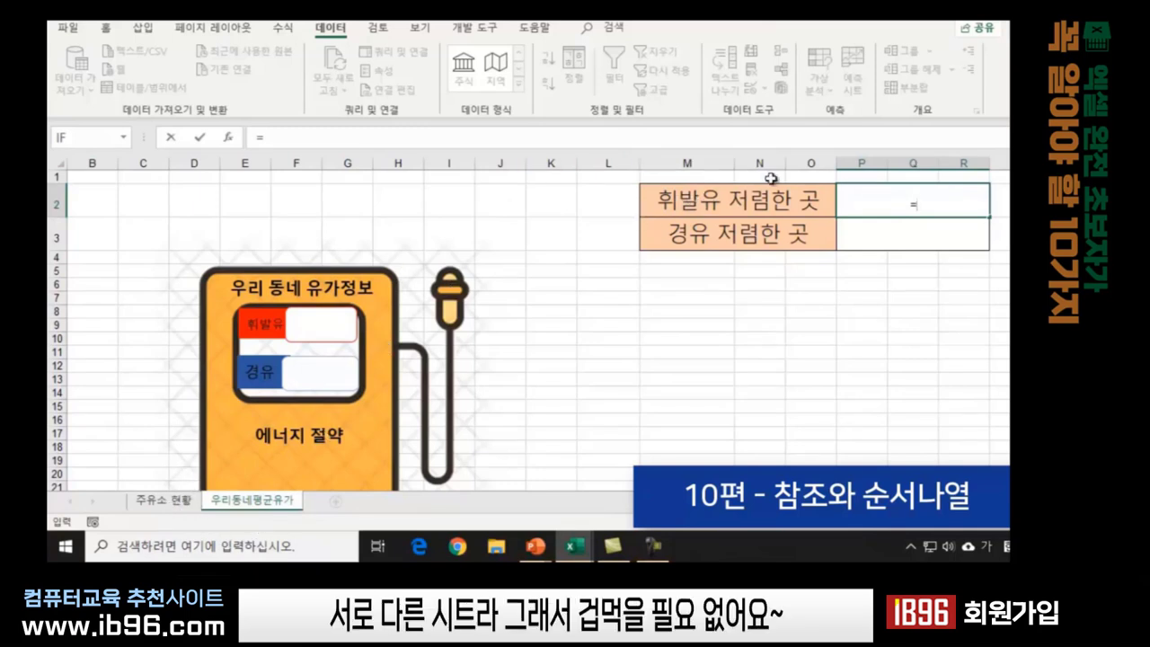
click(178, 509)
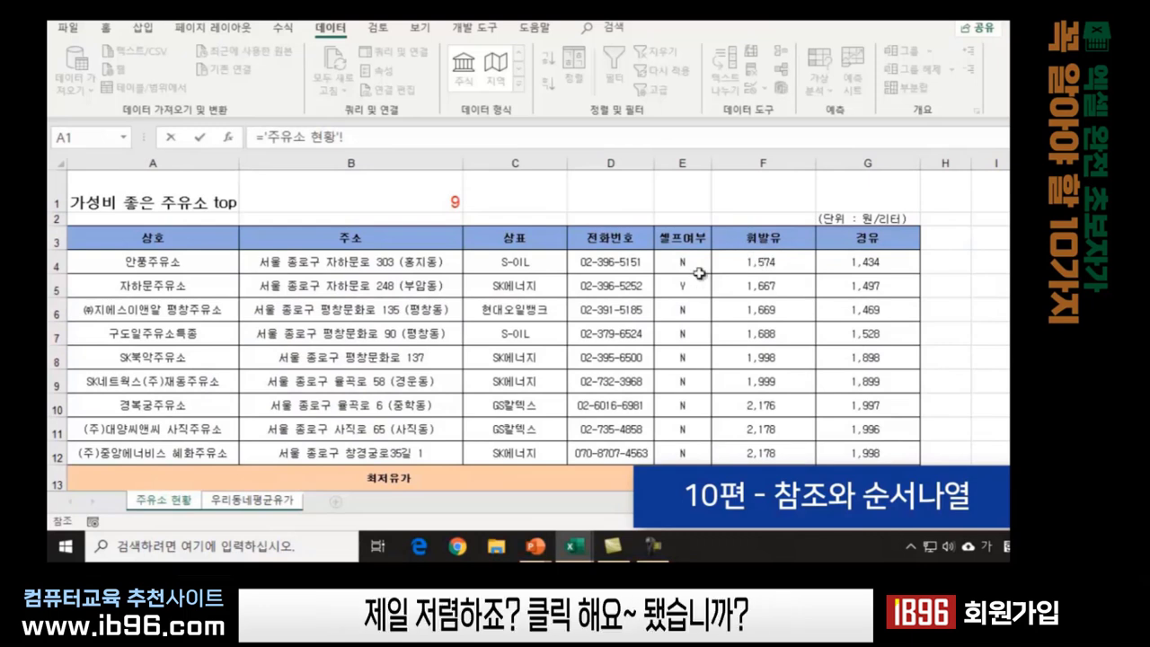
click(158, 262)
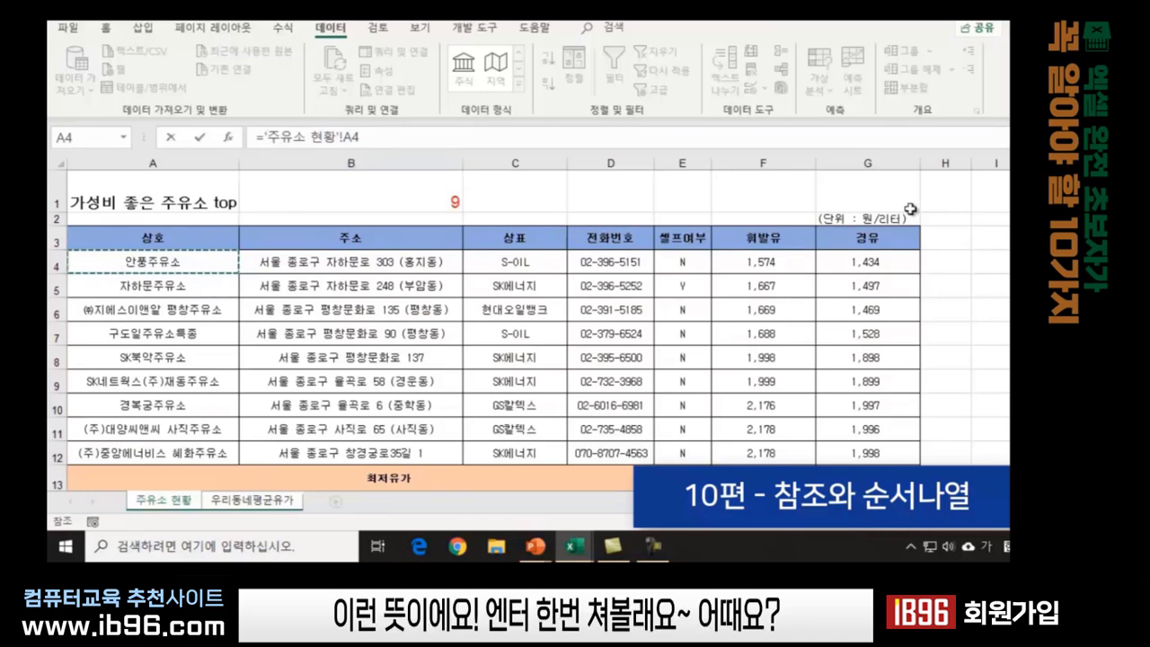
key(Return)
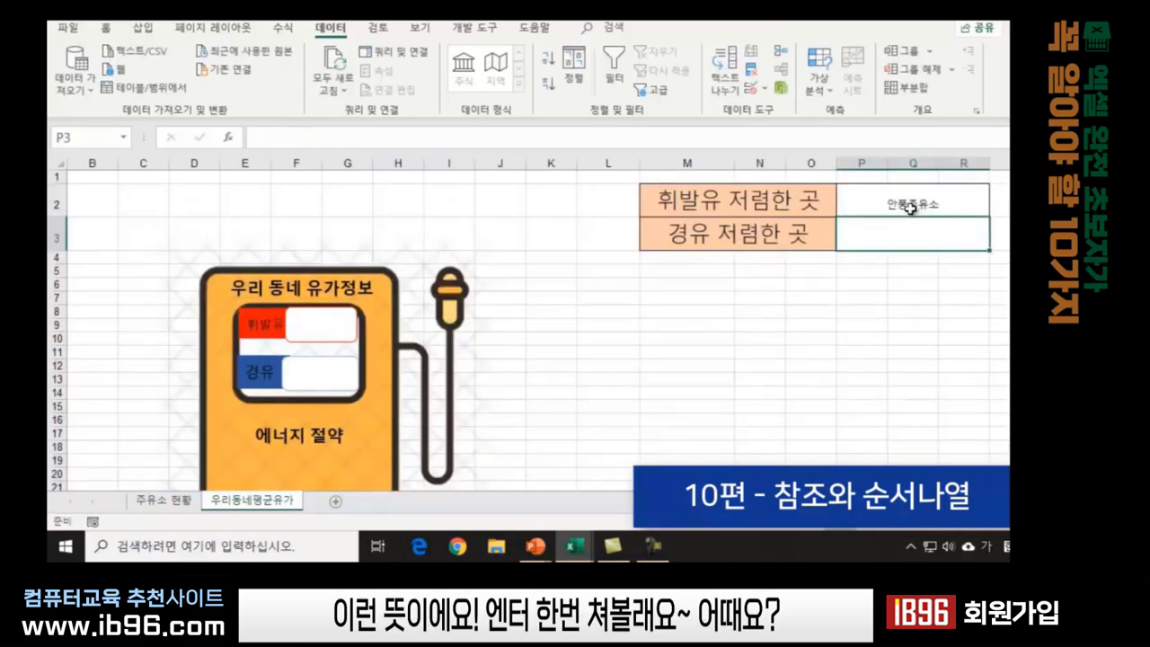
Append & '주유소 현황'!F4 to the P2 formula to add the 1574 price
click(910, 204)
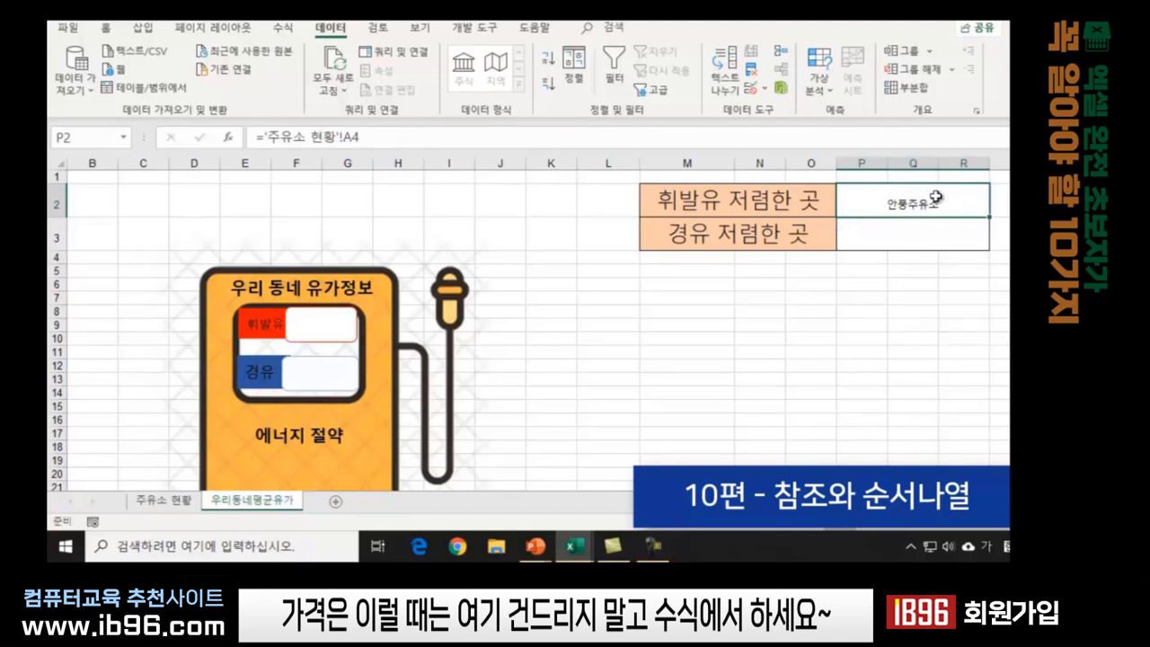
click(412, 133)
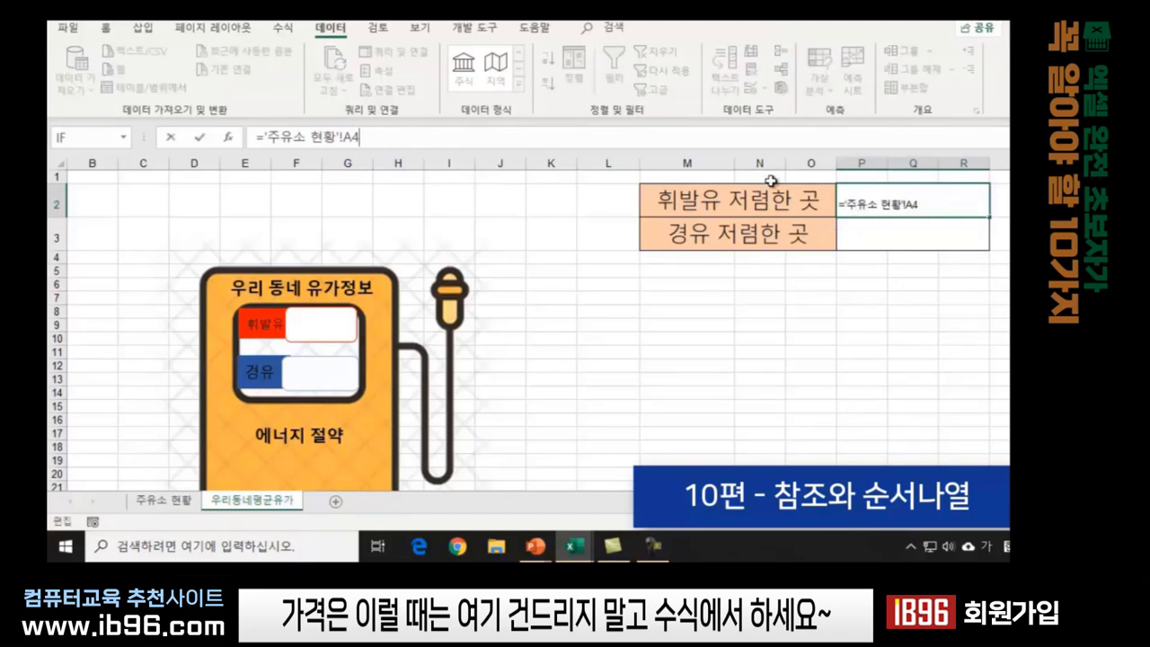
text(&)
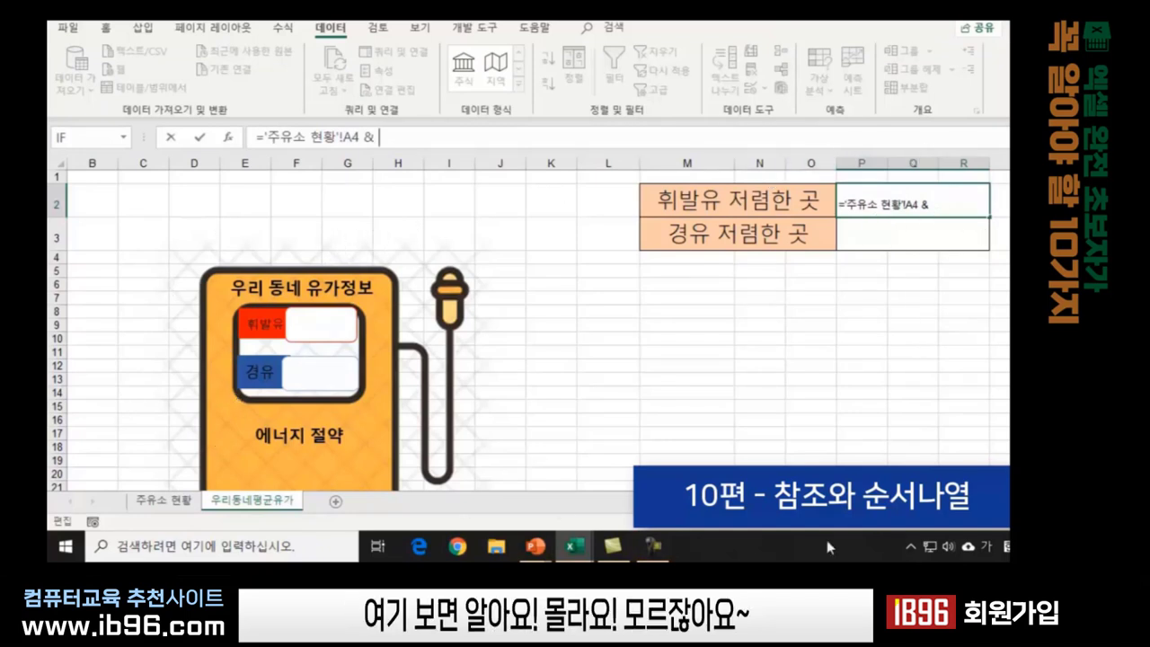
click(160, 505)
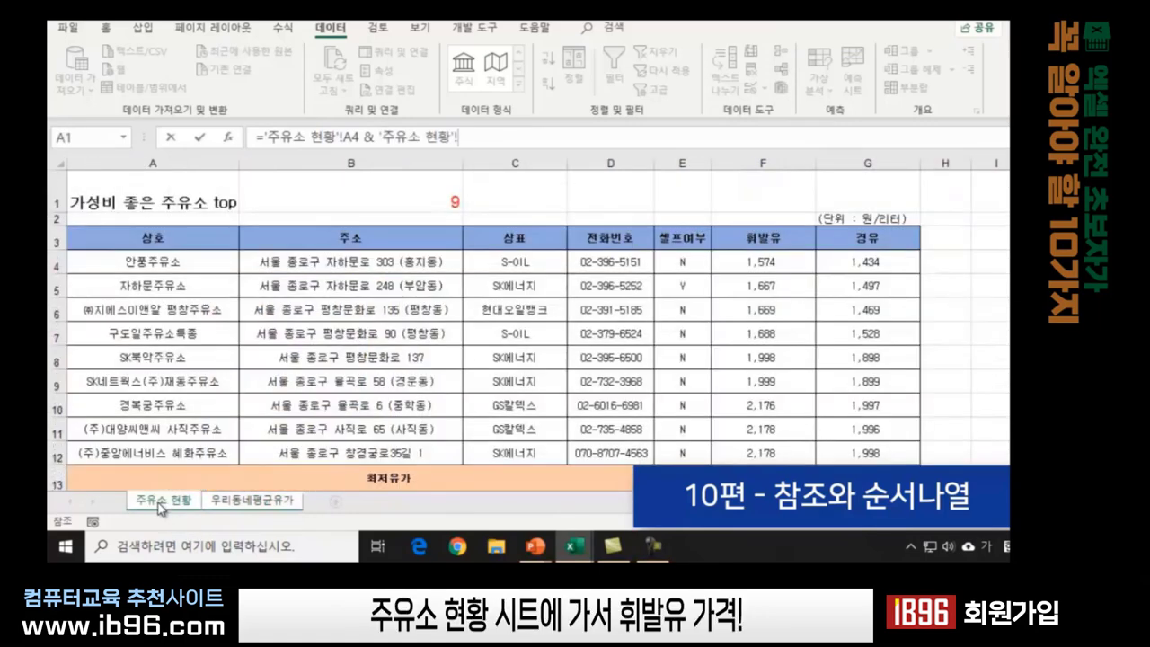
click(754, 262)
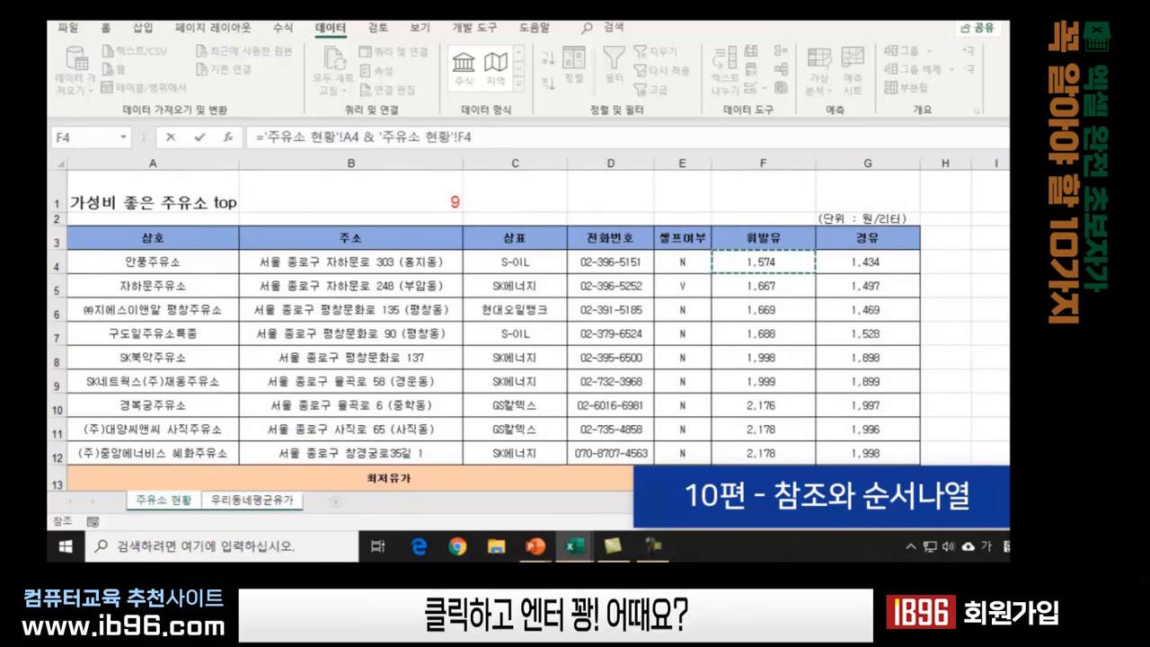
key(Return)
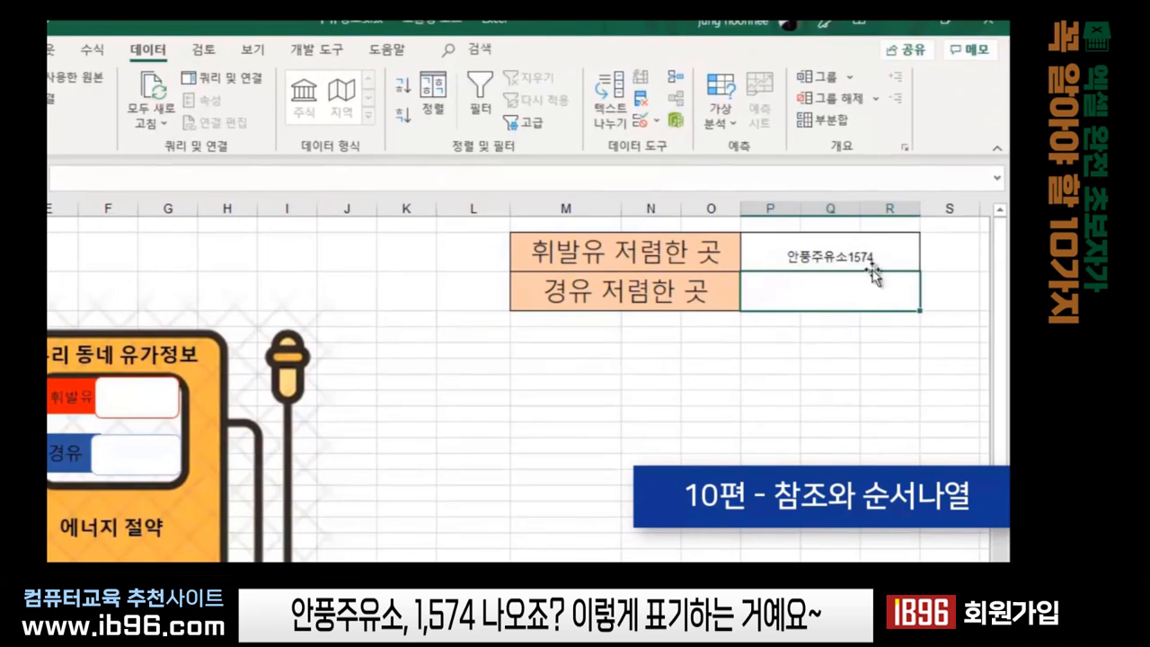
Insert " " & between name and price so P2 reads 안풍주유소 1574
double_click(809, 257)
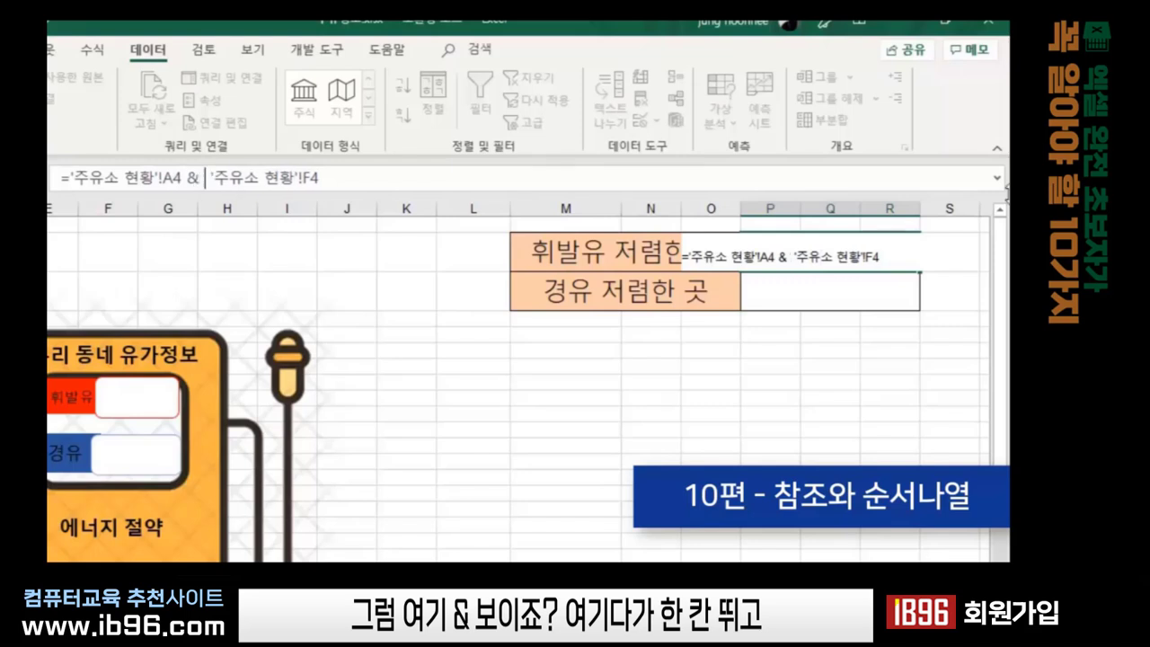
text(")
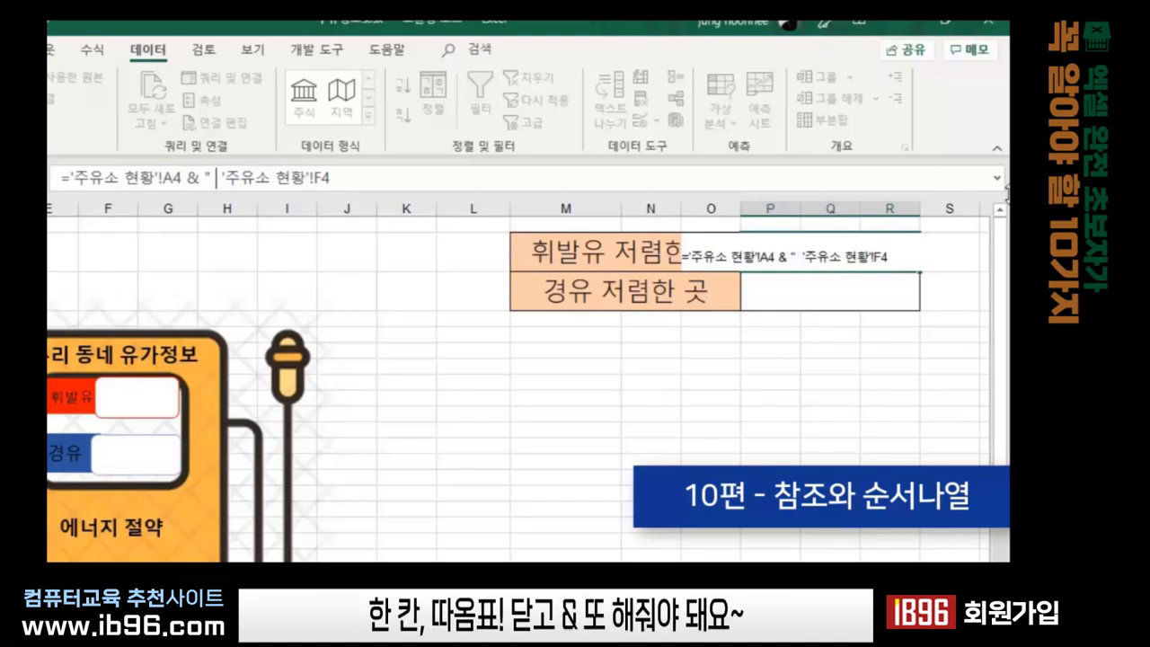
text( ")
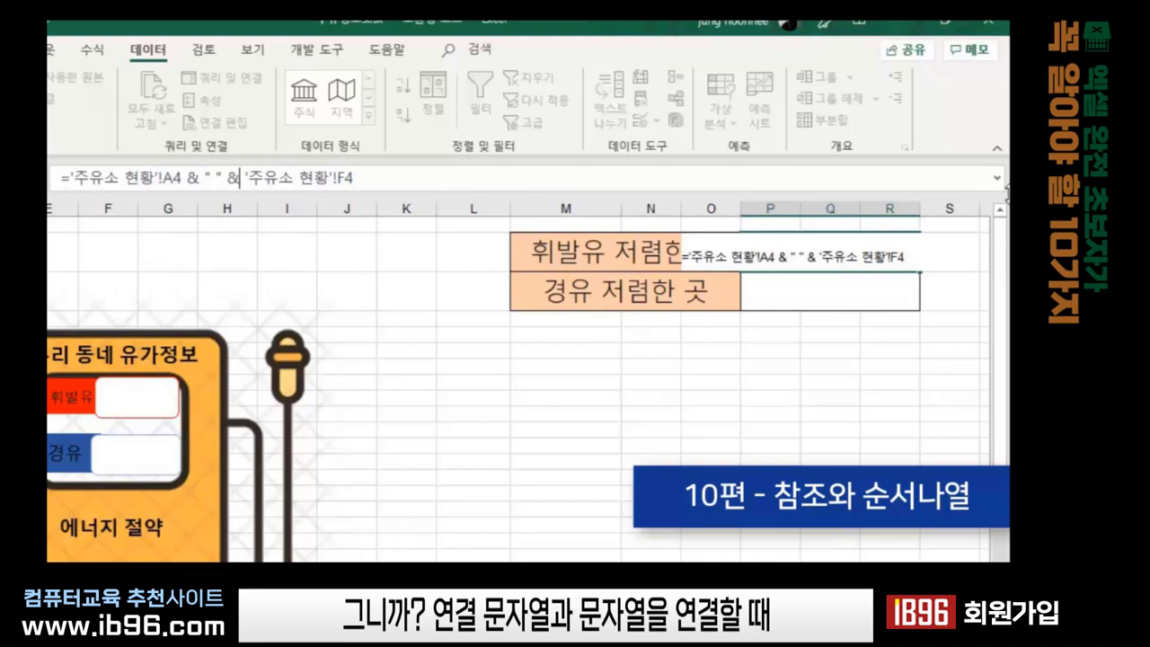
text( &)
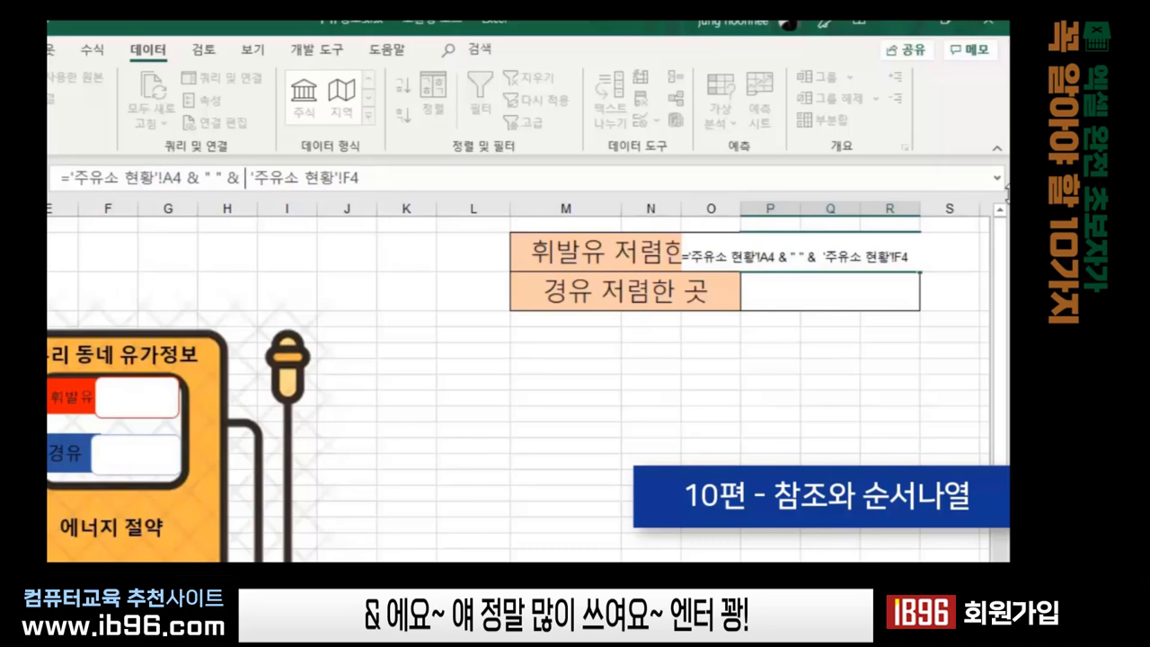
key(Return)
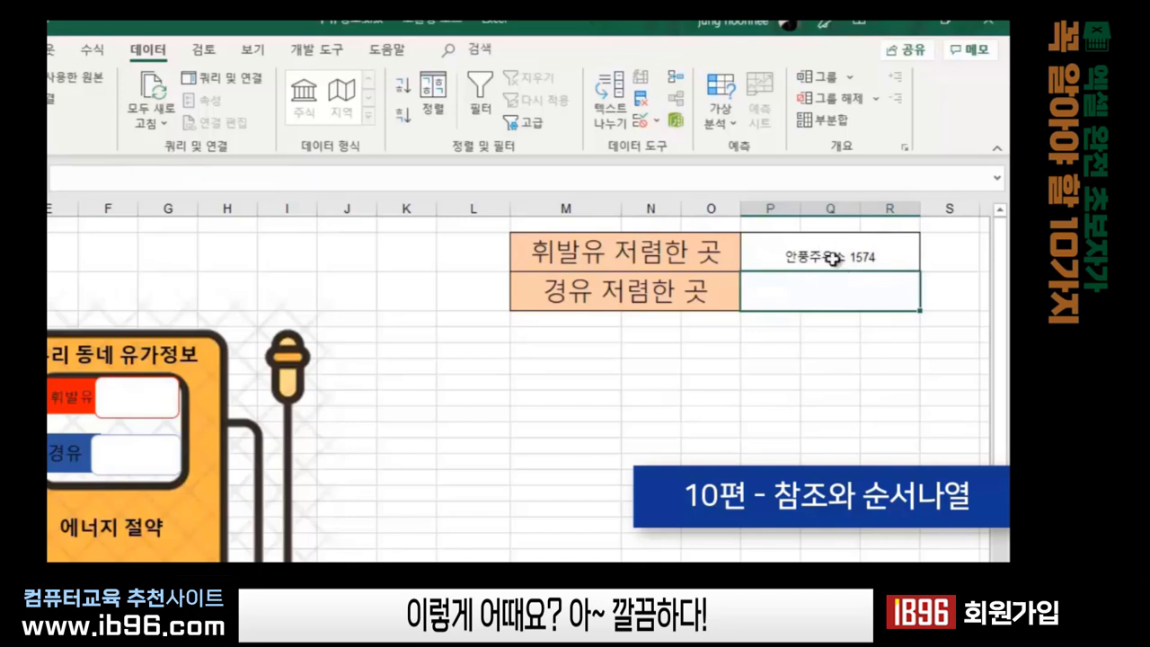
click(749, 372)
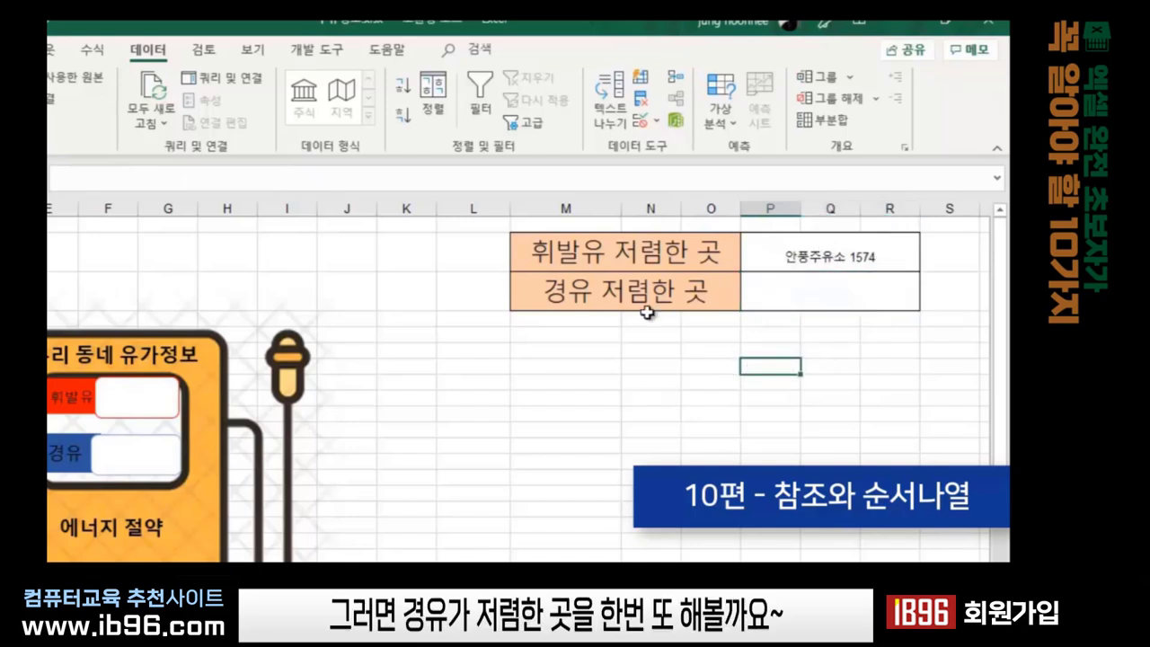
Enter ='주유소 현황'!A4 & " " & '주유소 현황'!G4 in P3, showing 안풍주유소 1434
click(593, 301)
click(787, 295)
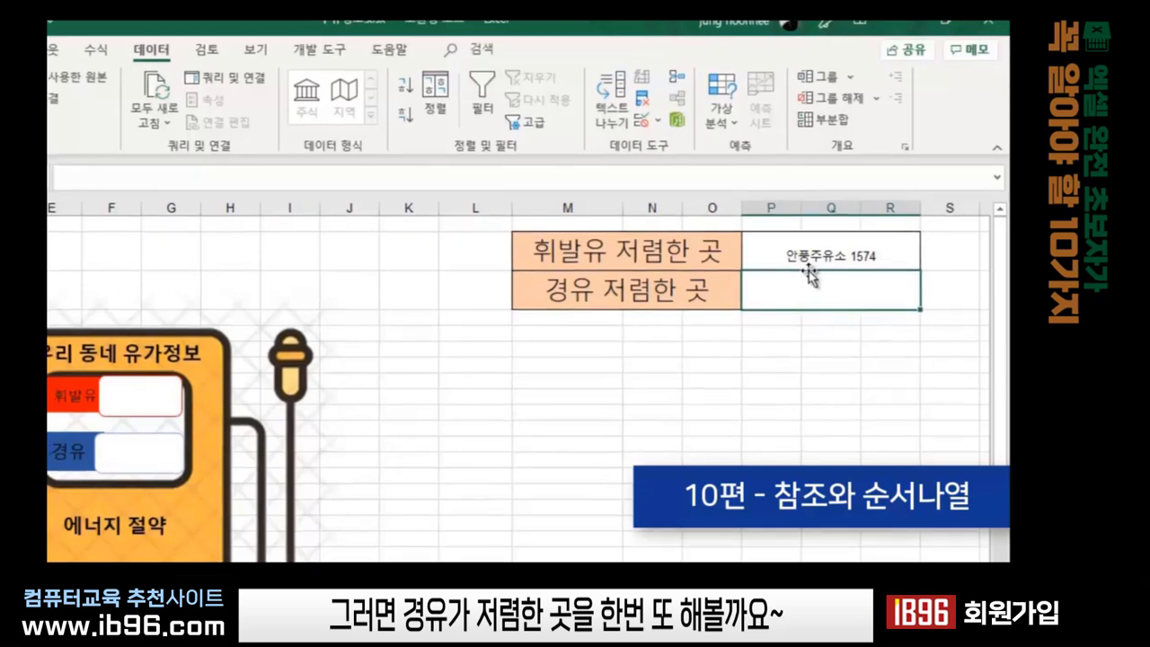
text(=)
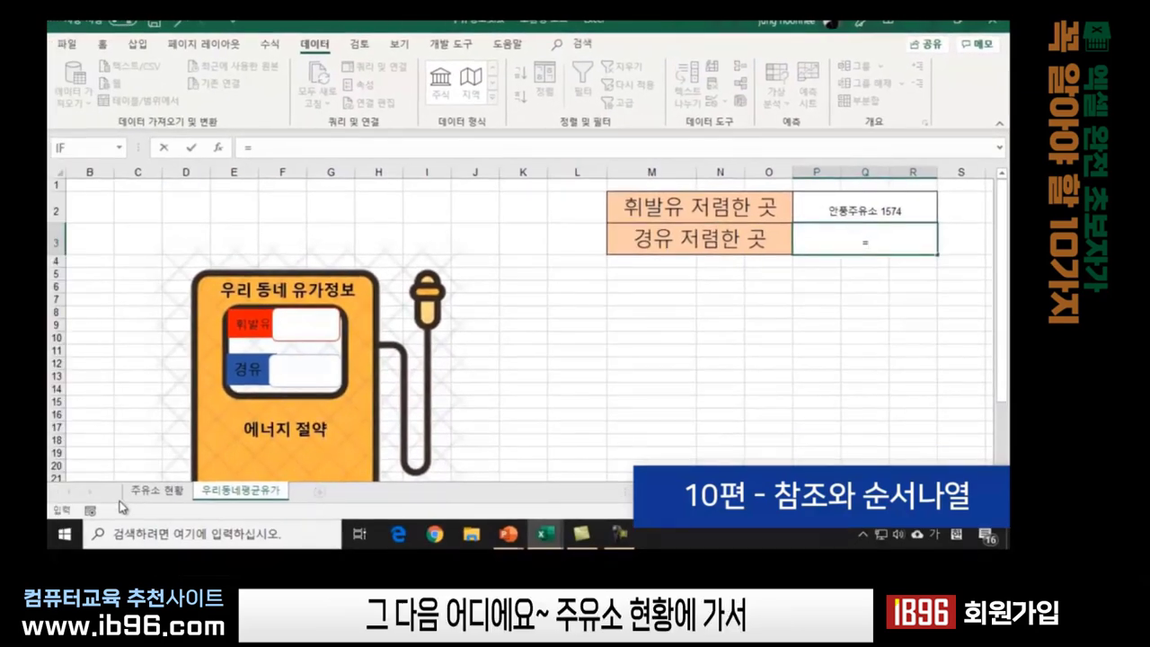
click(141, 494)
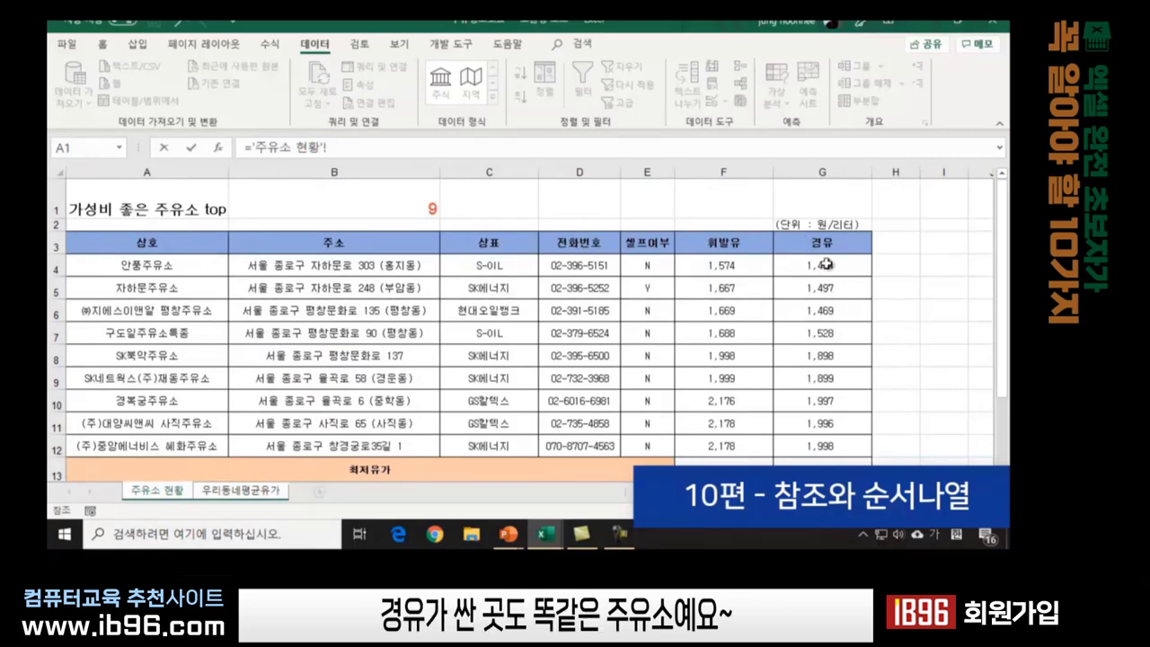
click(143, 266)
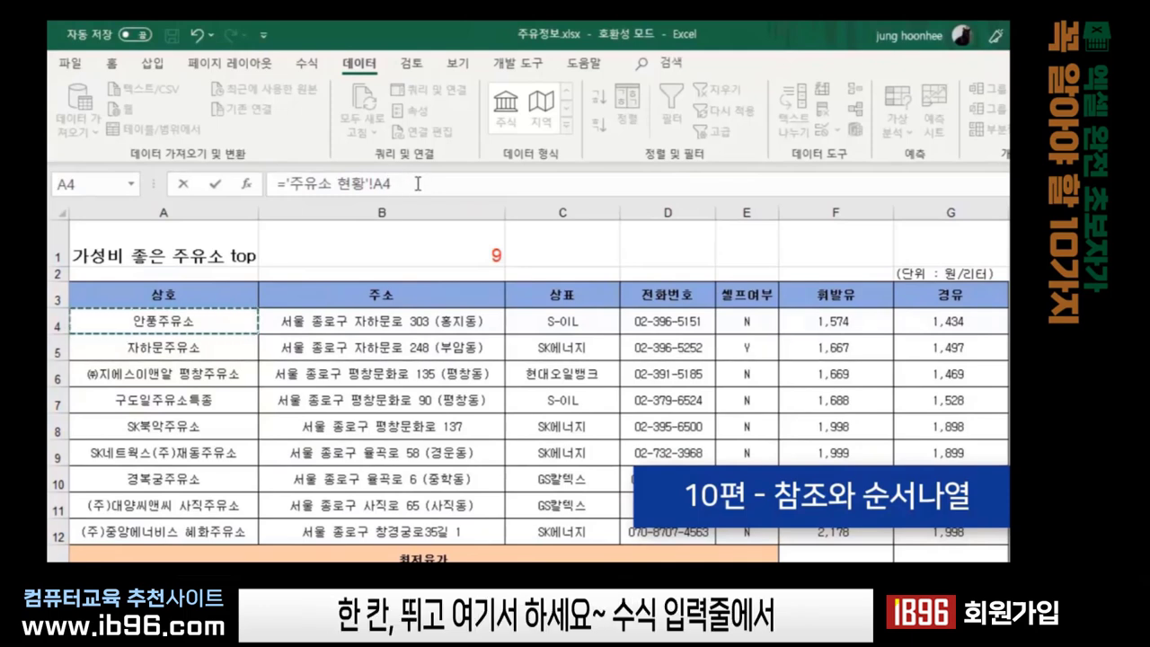
click(419, 184)
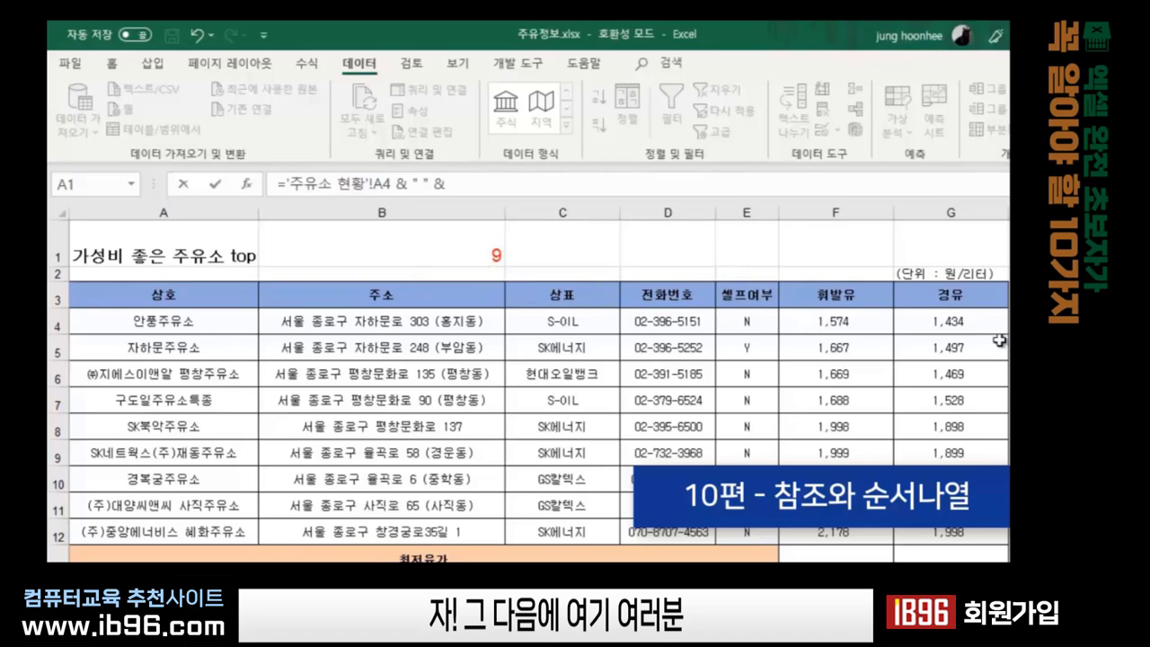
click(958, 324)
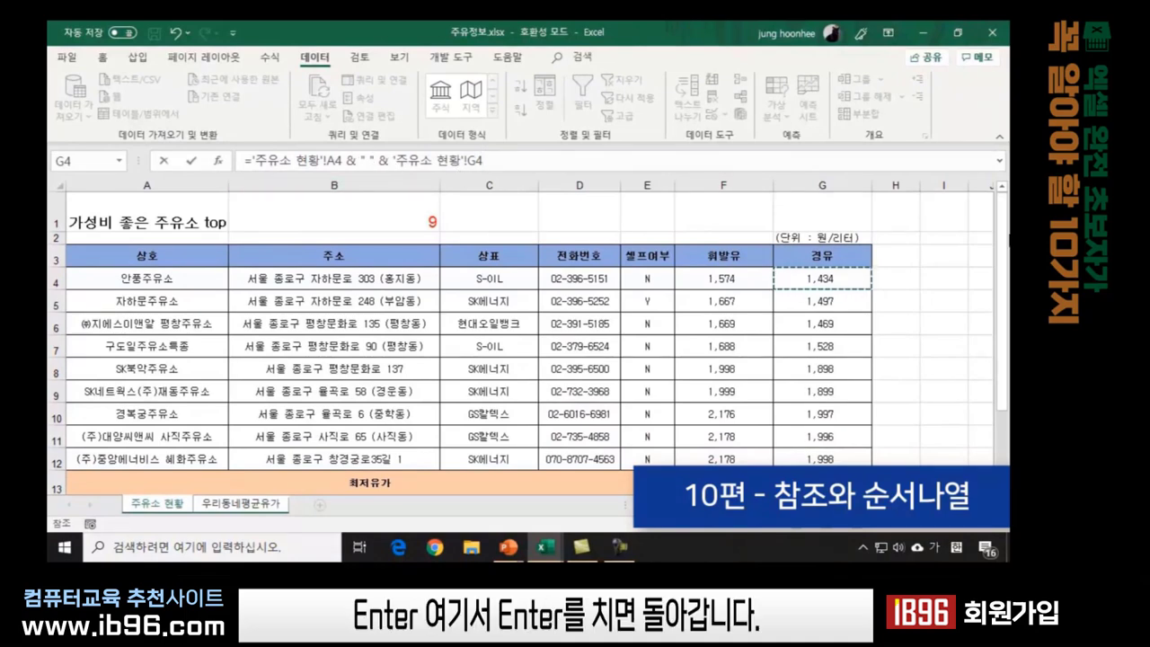
key(Return)
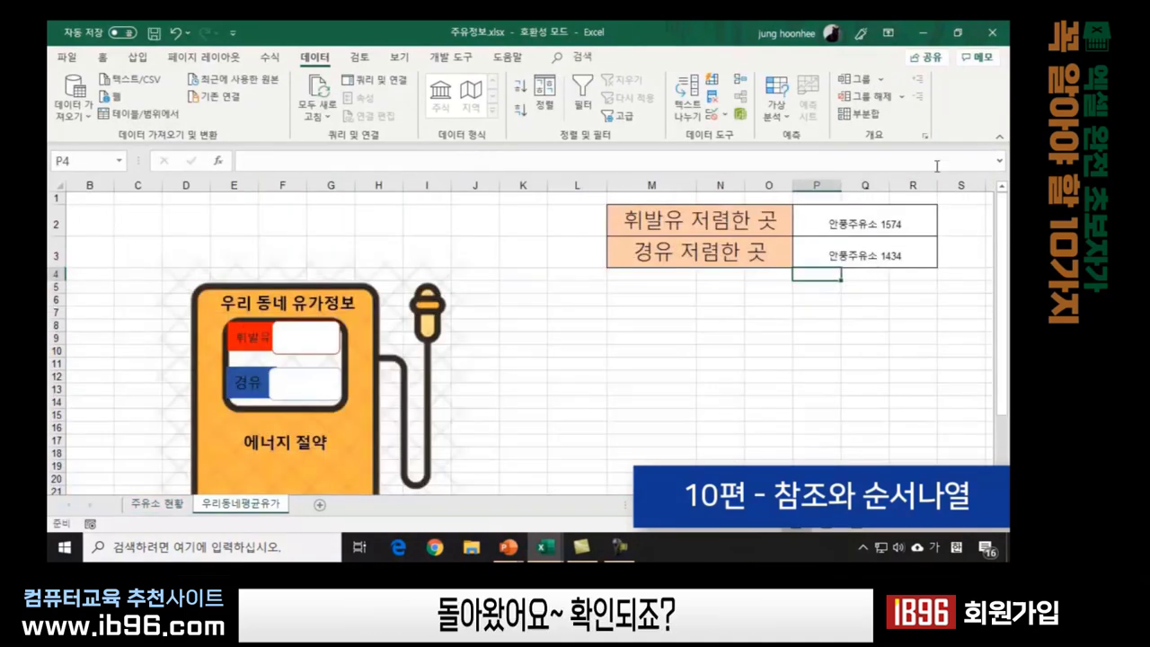
Review the P2 and P3 formulas, then return to the 주유소 현황 sheet
click(847, 248)
click(858, 307)
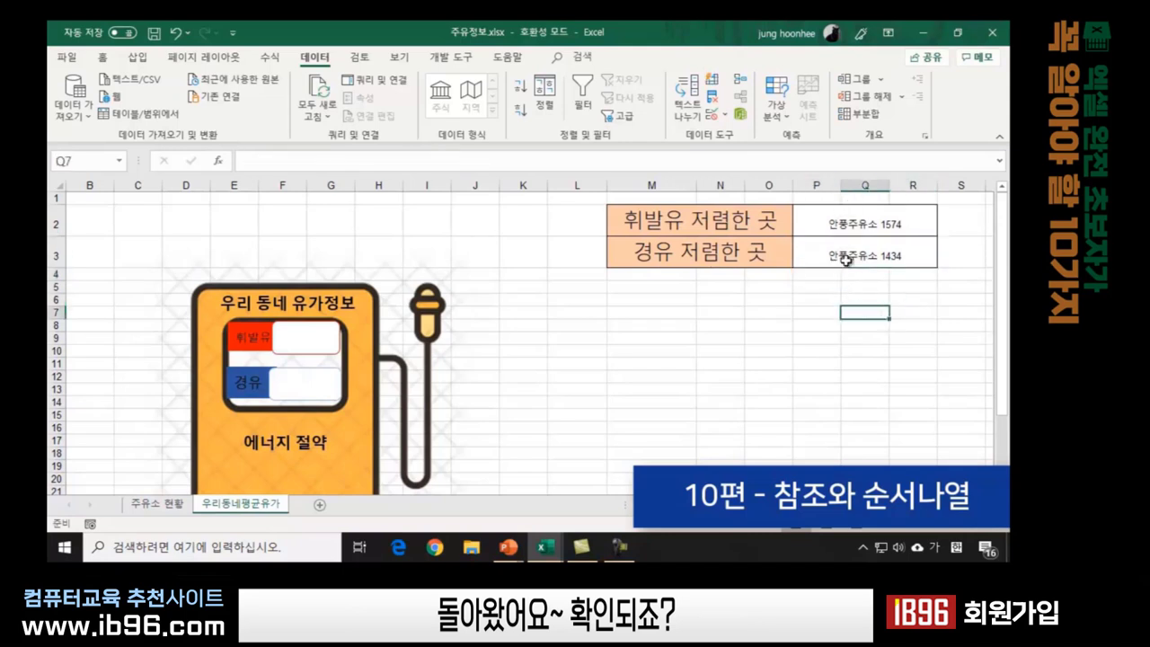
click(816, 364)
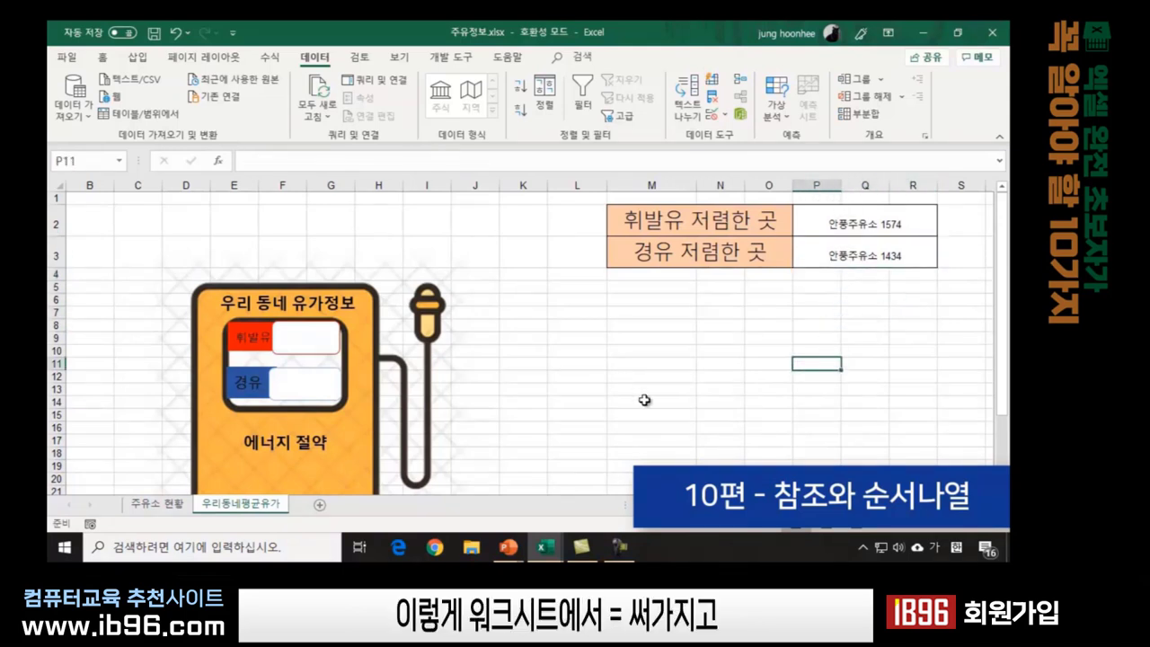
click(818, 221)
click(818, 239)
click(819, 219)
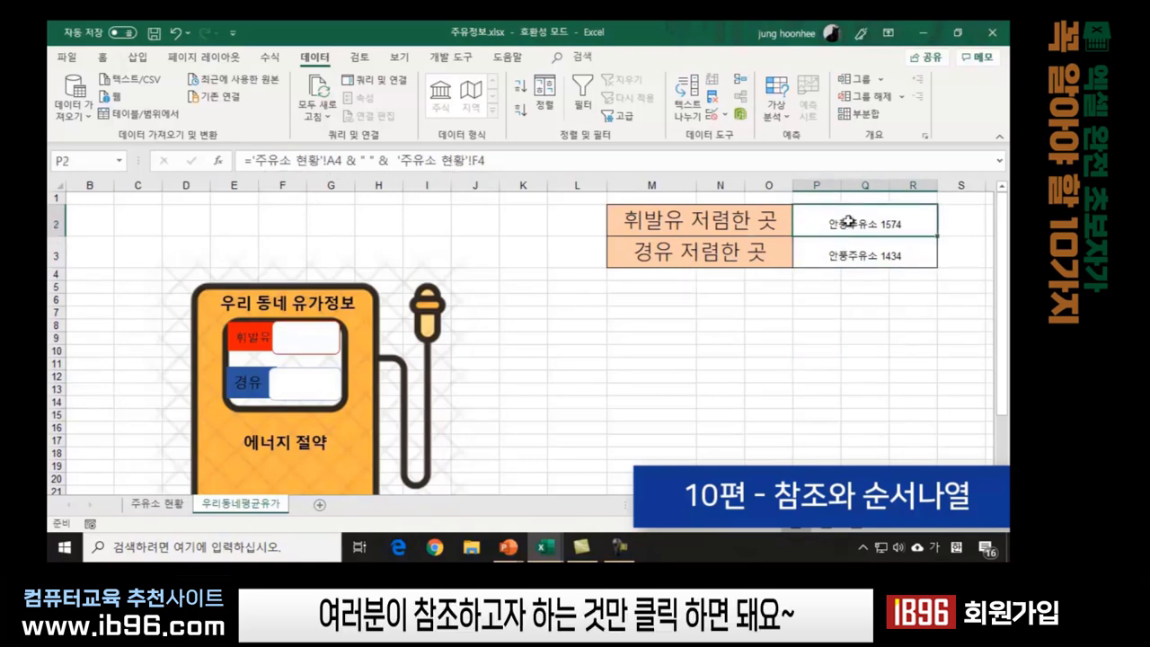
click(831, 253)
click(814, 352)
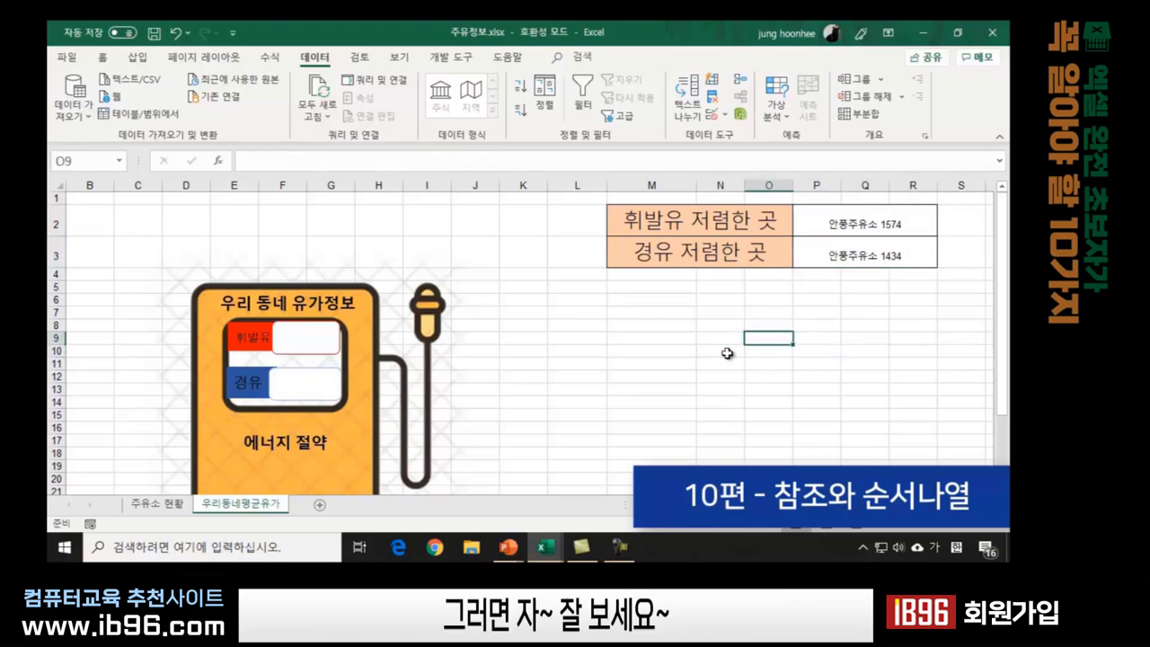
click(153, 504)
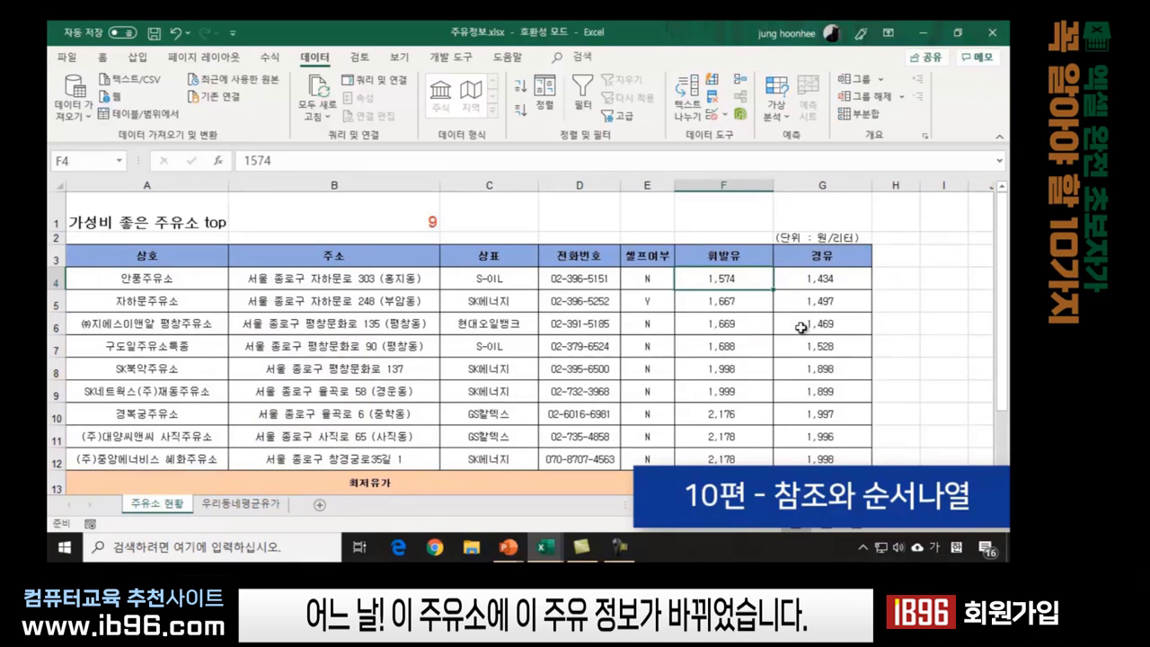
Change 자하문주유소's 휘발유 price in F5 to 1,560
click(161, 302)
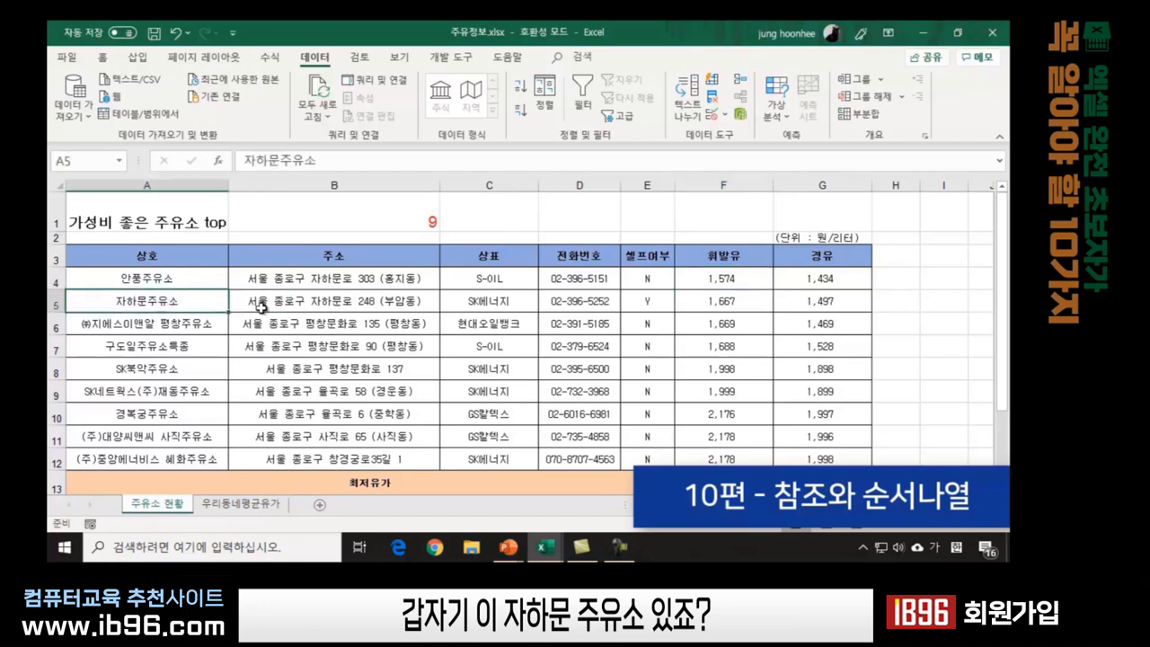
click(716, 298)
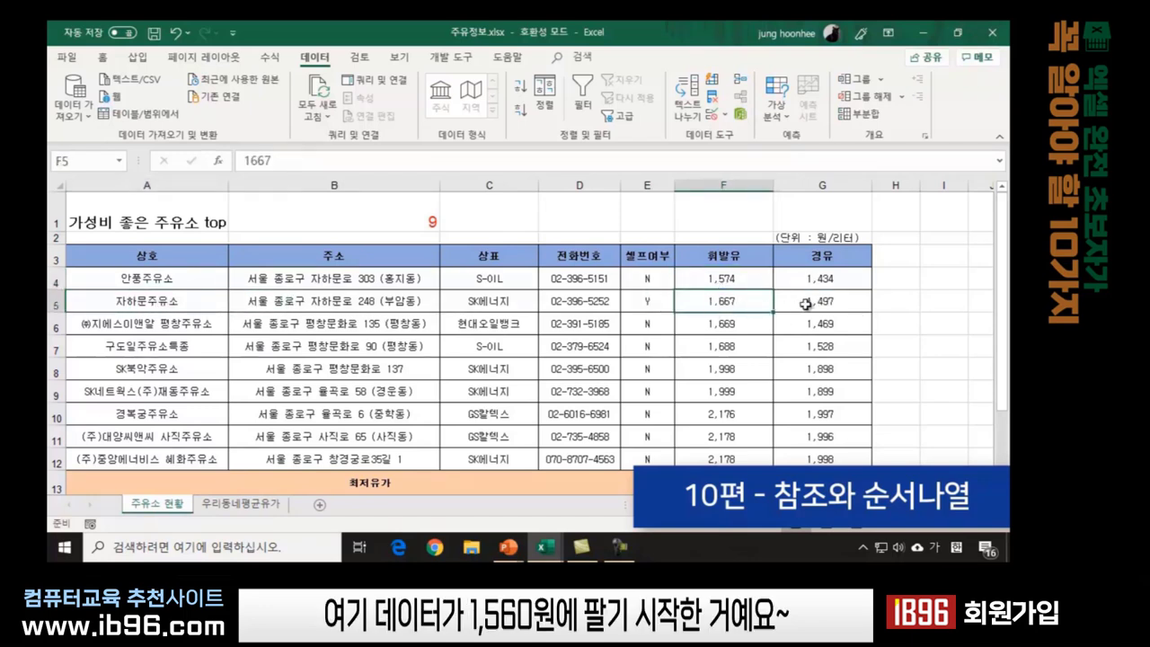
text(1560)
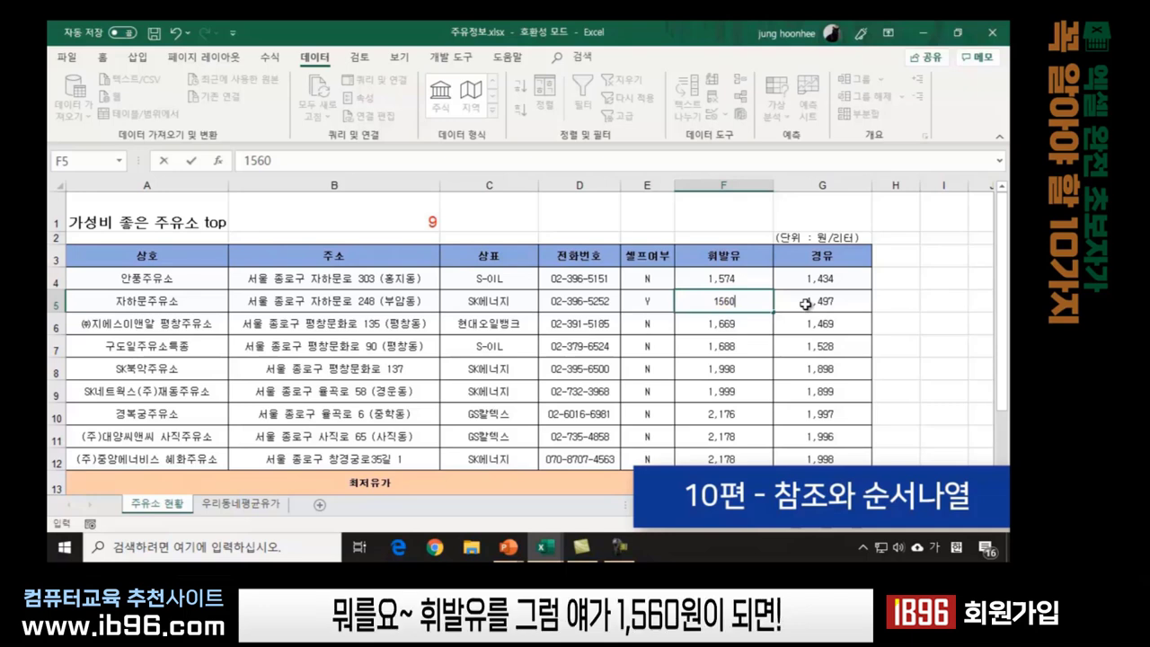
key(Return)
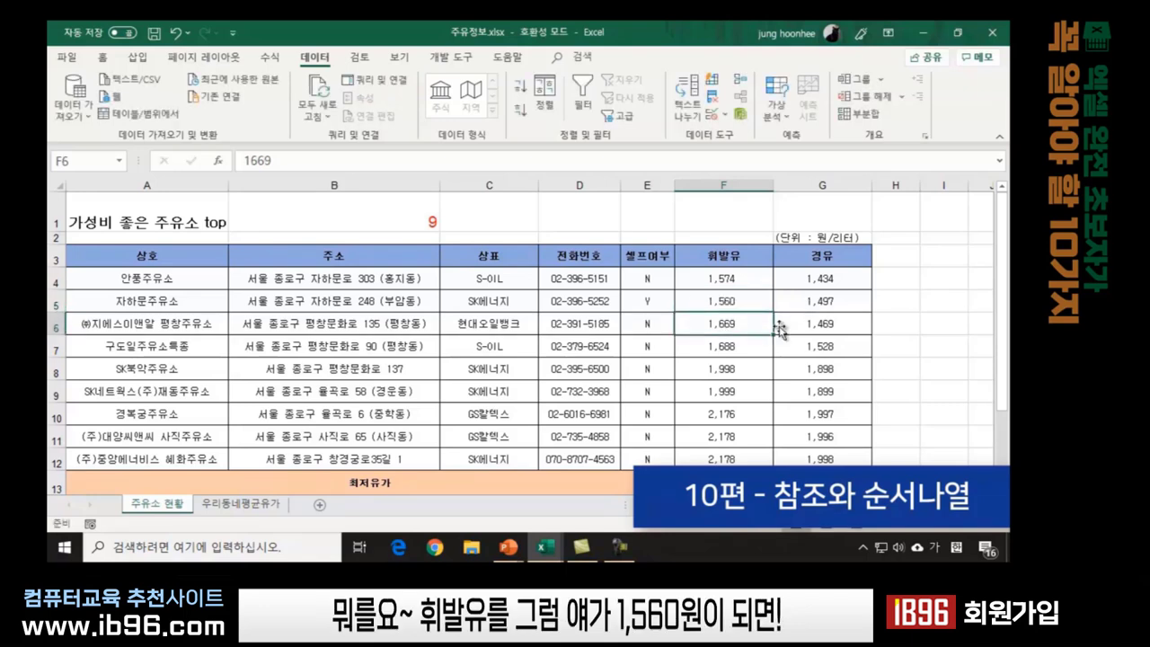
click(732, 304)
Select header cell A3 to start selecting the station table for re-sorting
click(133, 255)
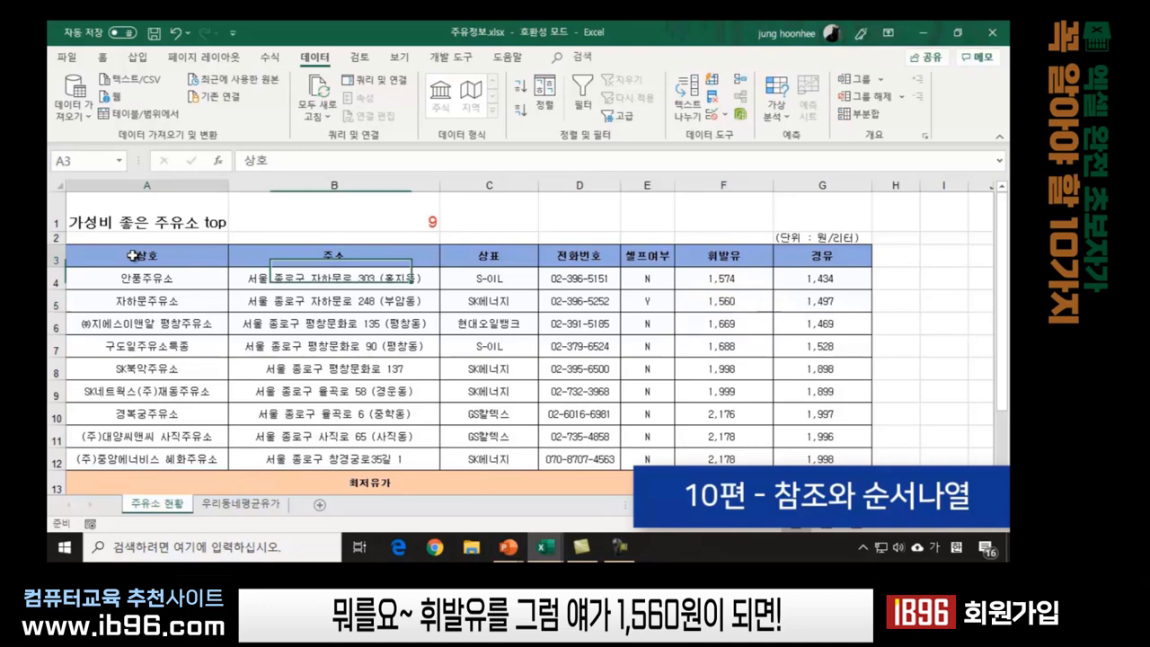
click(133, 304)
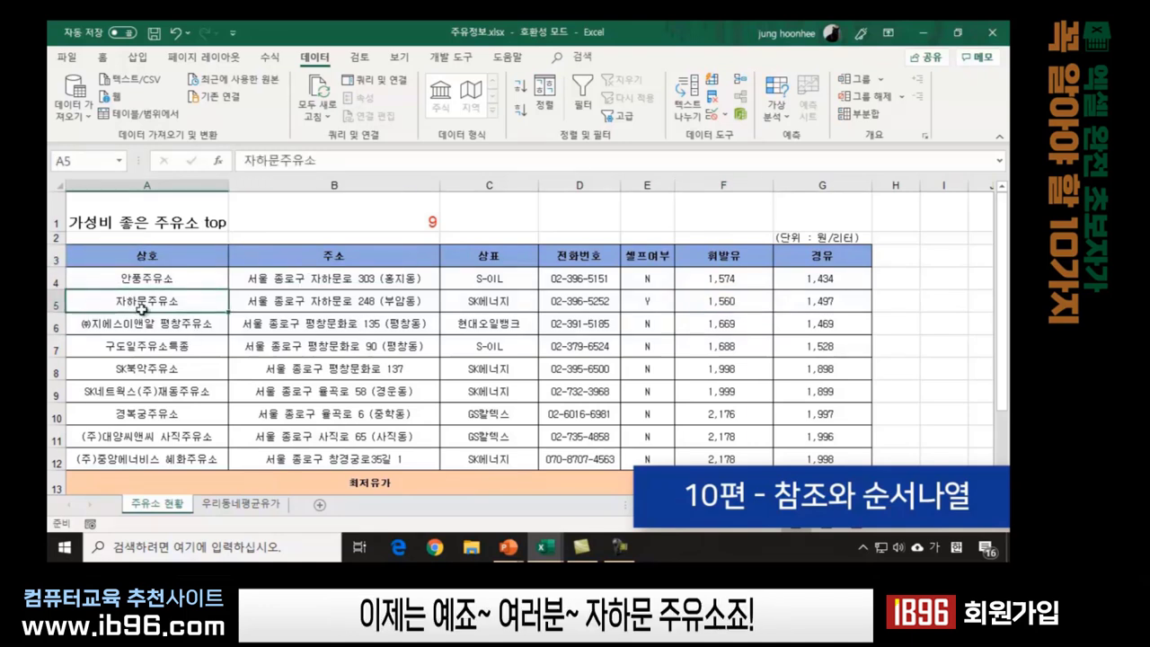
click(144, 255)
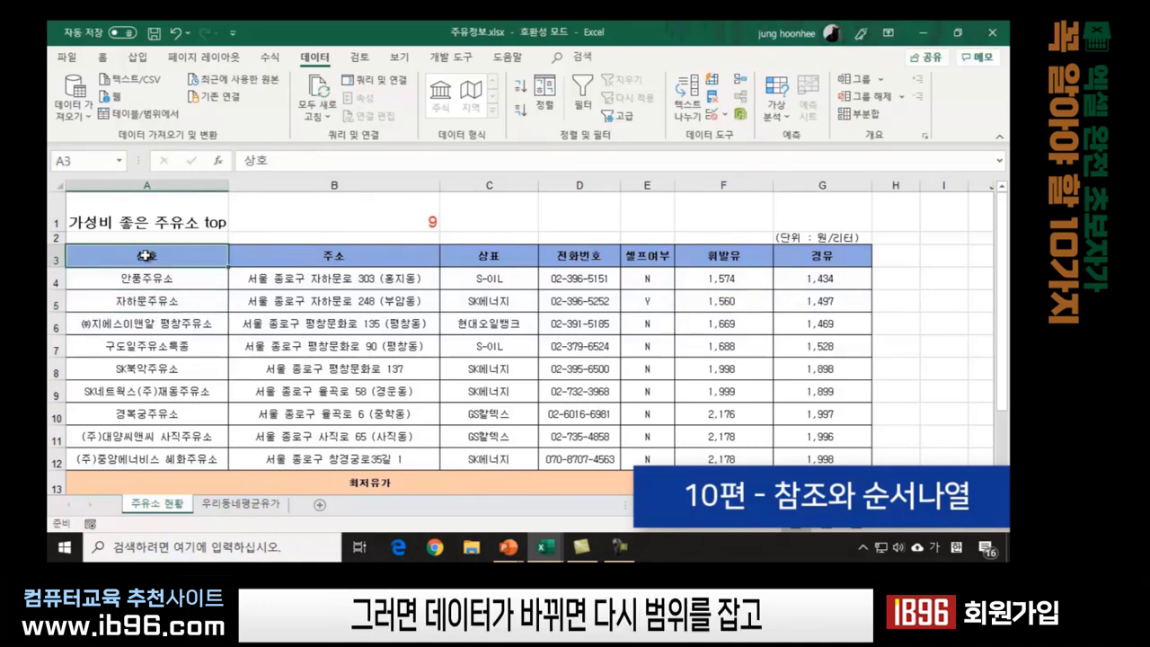
Sort table A3:G12 by 휘발유 ascending, putting 자하문주유소 (1560) at the top
drag(144, 255, 822, 456)
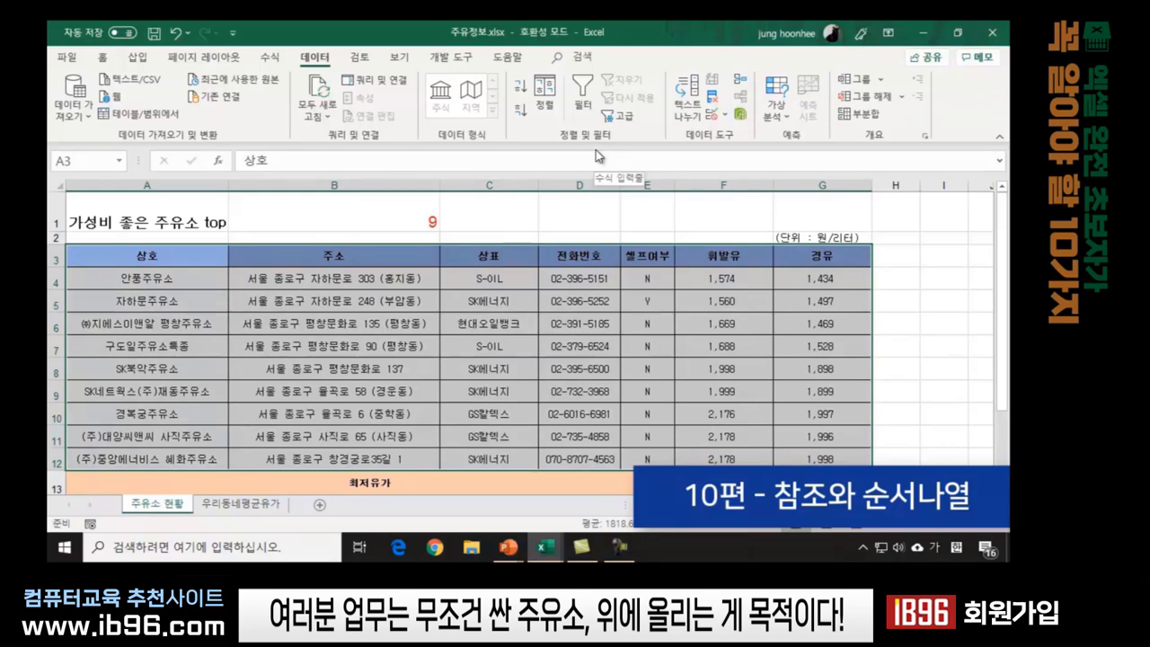
click(545, 90)
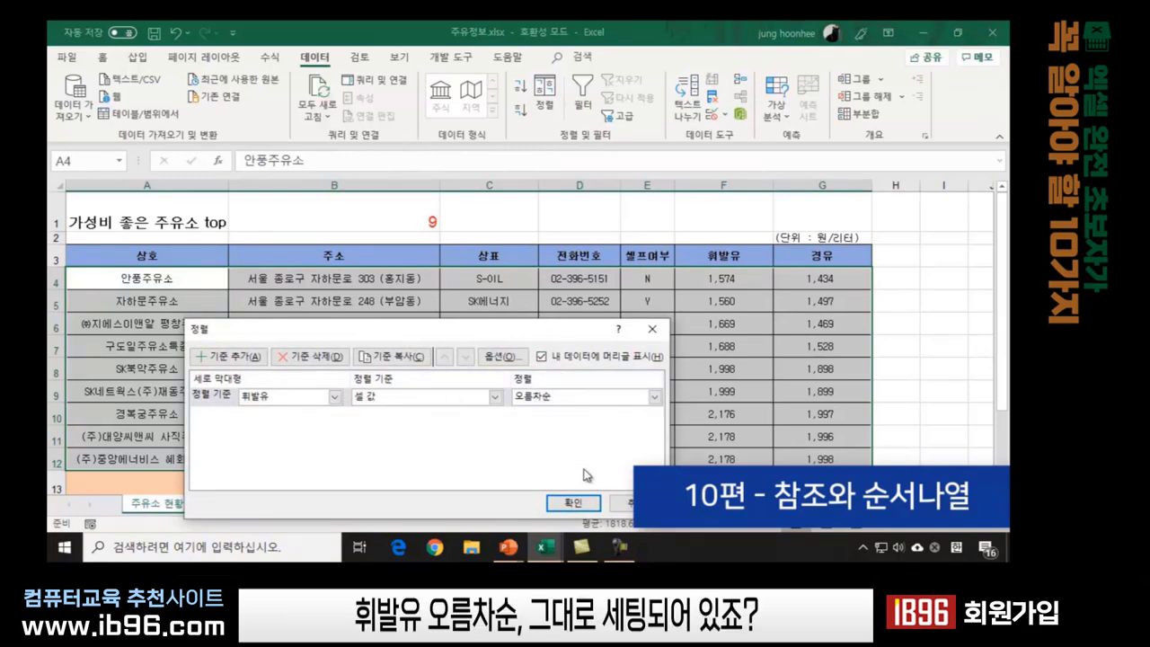
click(575, 503)
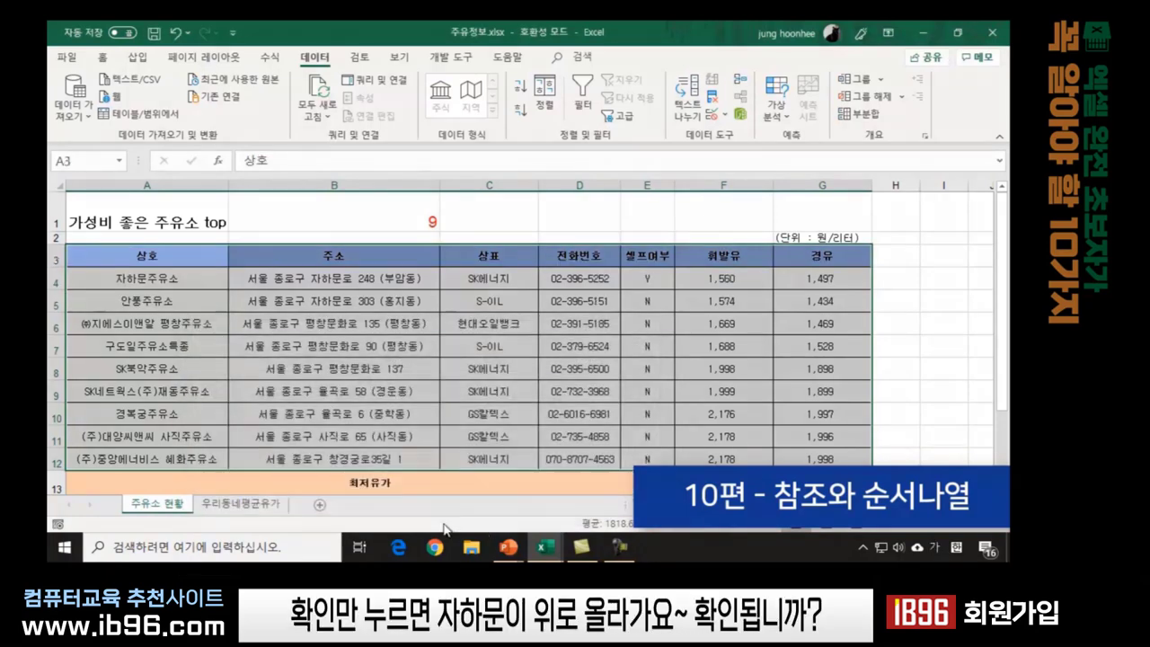
click(124, 277)
click(728, 281)
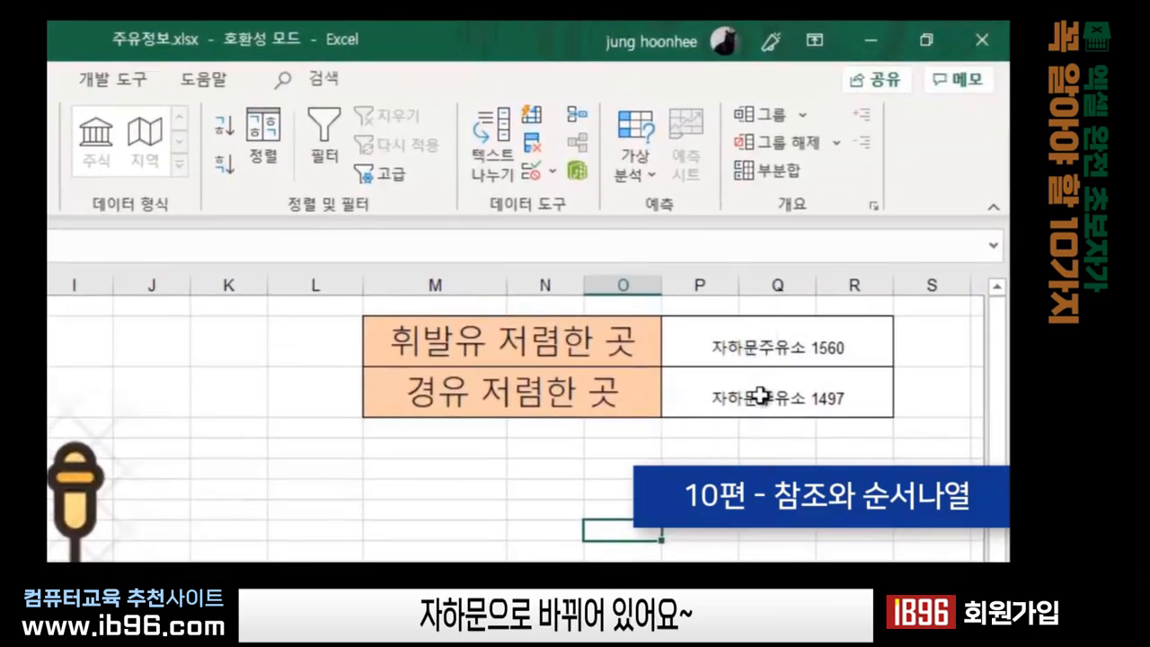
Check the P2/P3 formulas, then find 안풍주유소's 1,434 diesel price on 주유소 현황
click(736, 346)
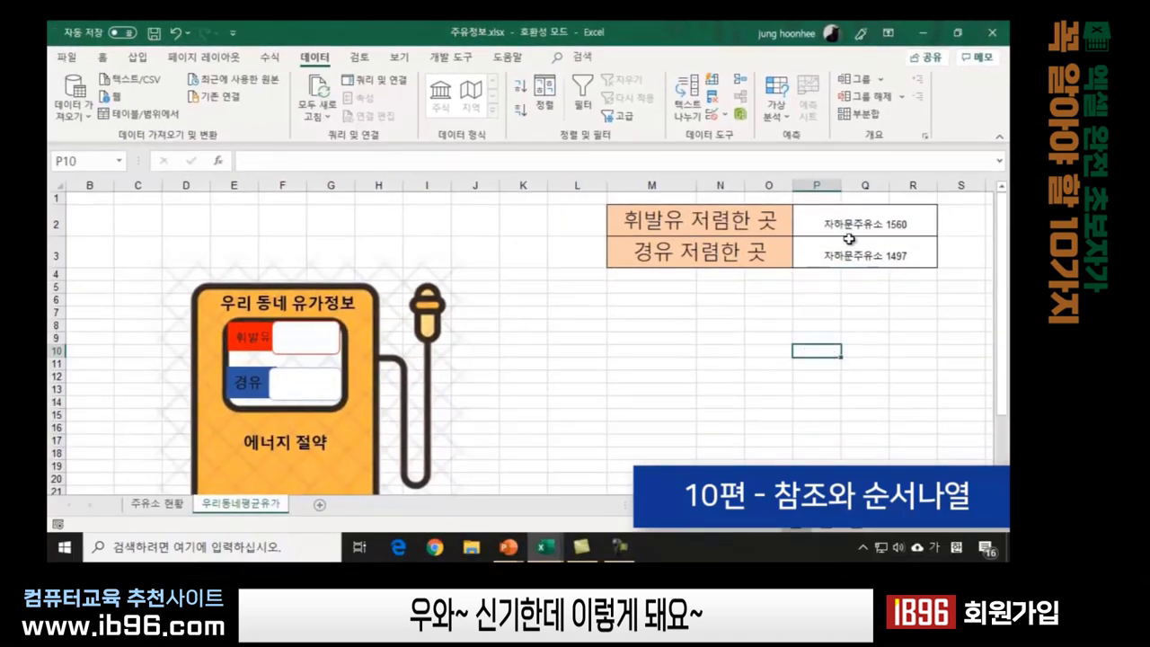
click(853, 255)
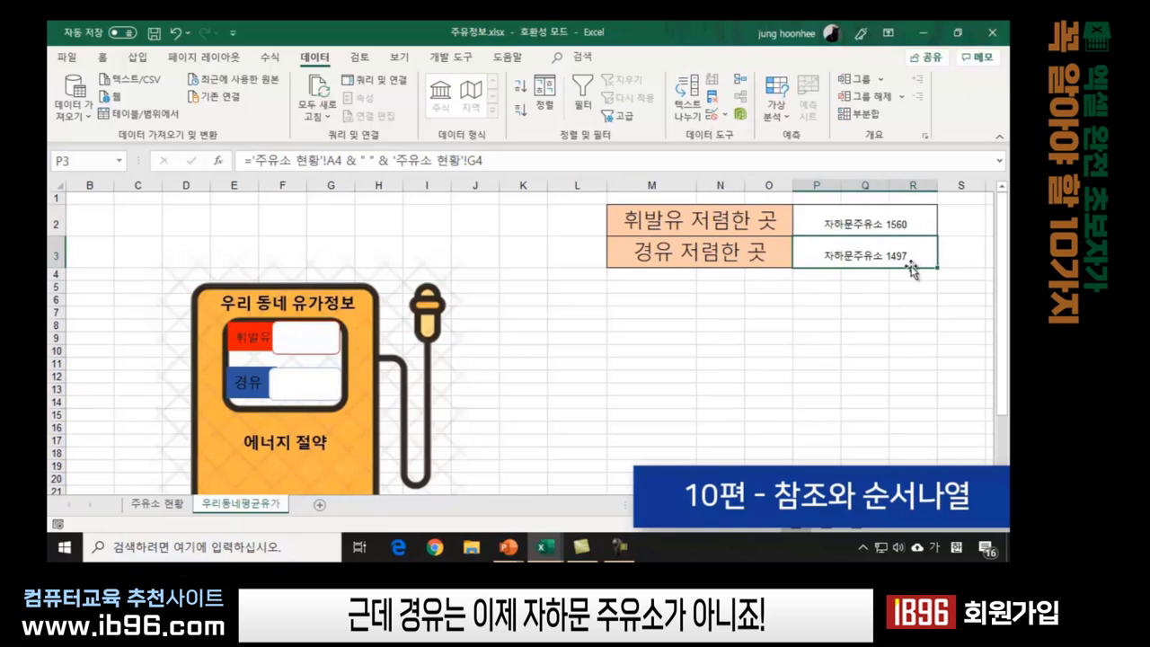
click(155, 507)
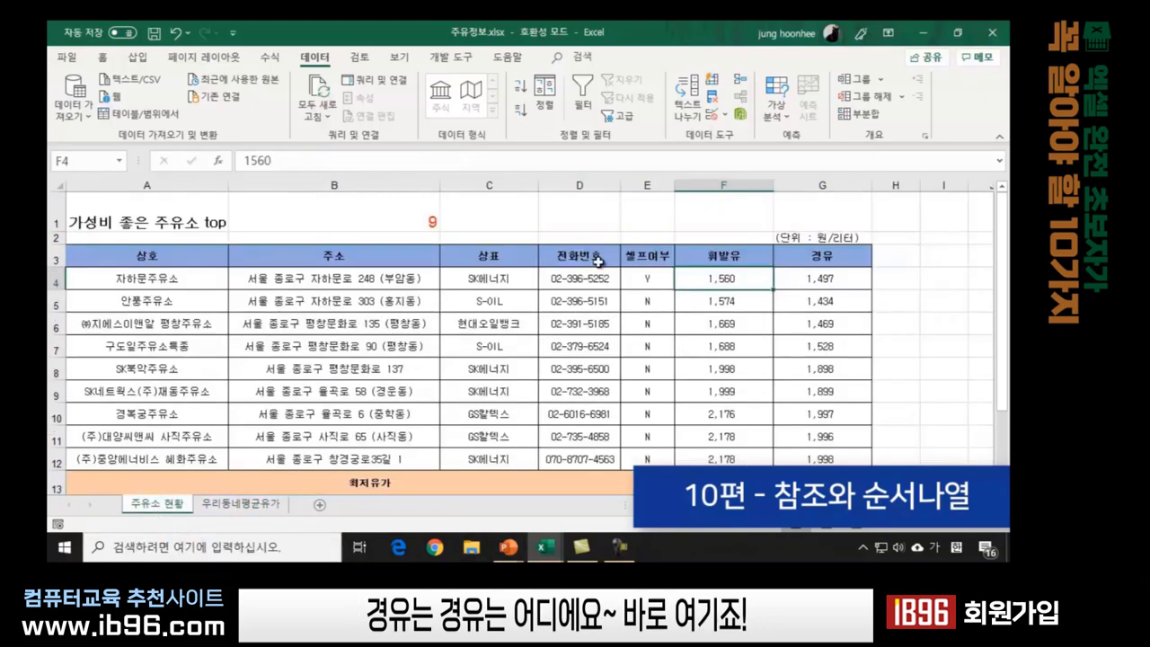
click(820, 303)
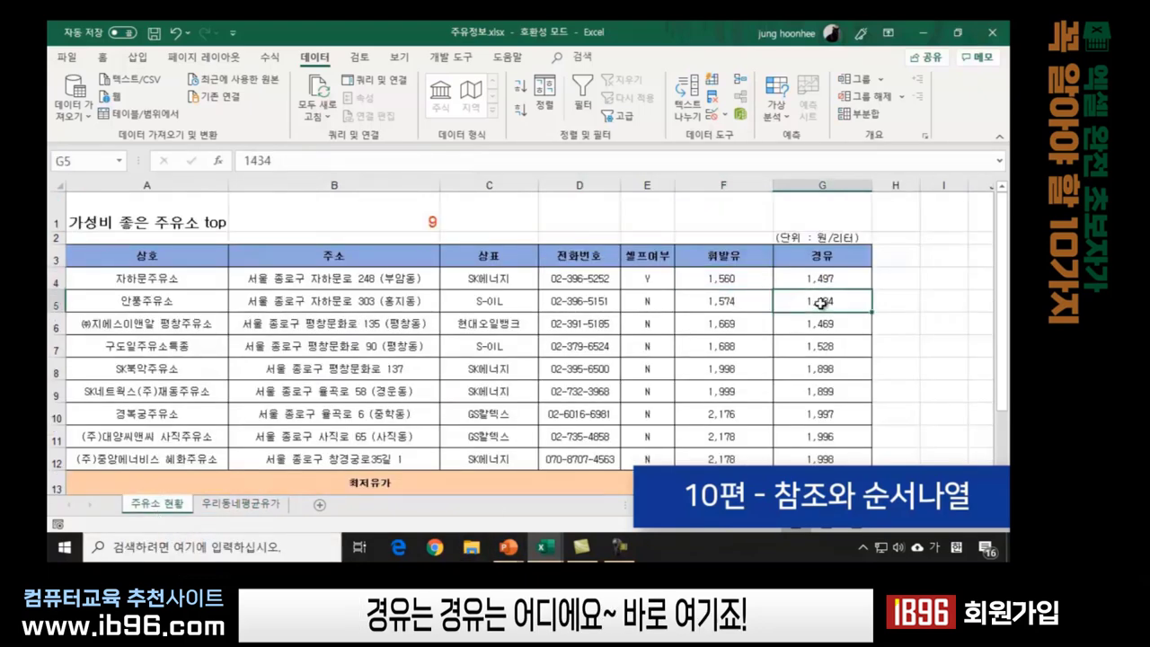
click(118, 306)
Change P3's reference from '주유소 현황'!A4 to A5 so it names 안풍주유소
click(831, 304)
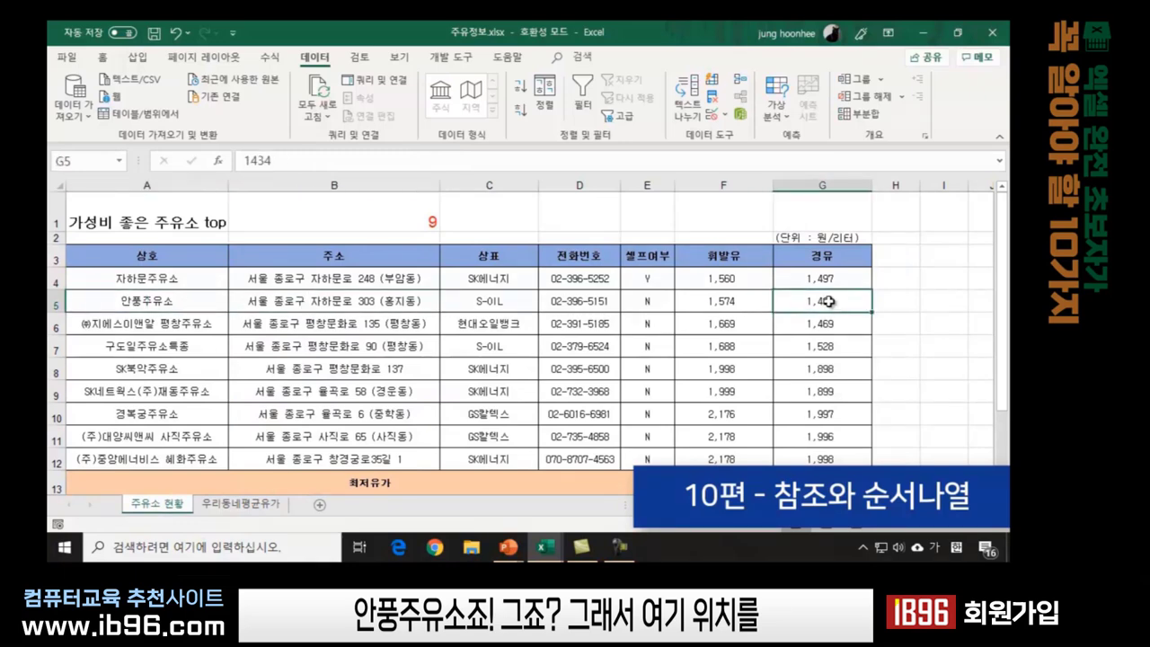
click(258, 506)
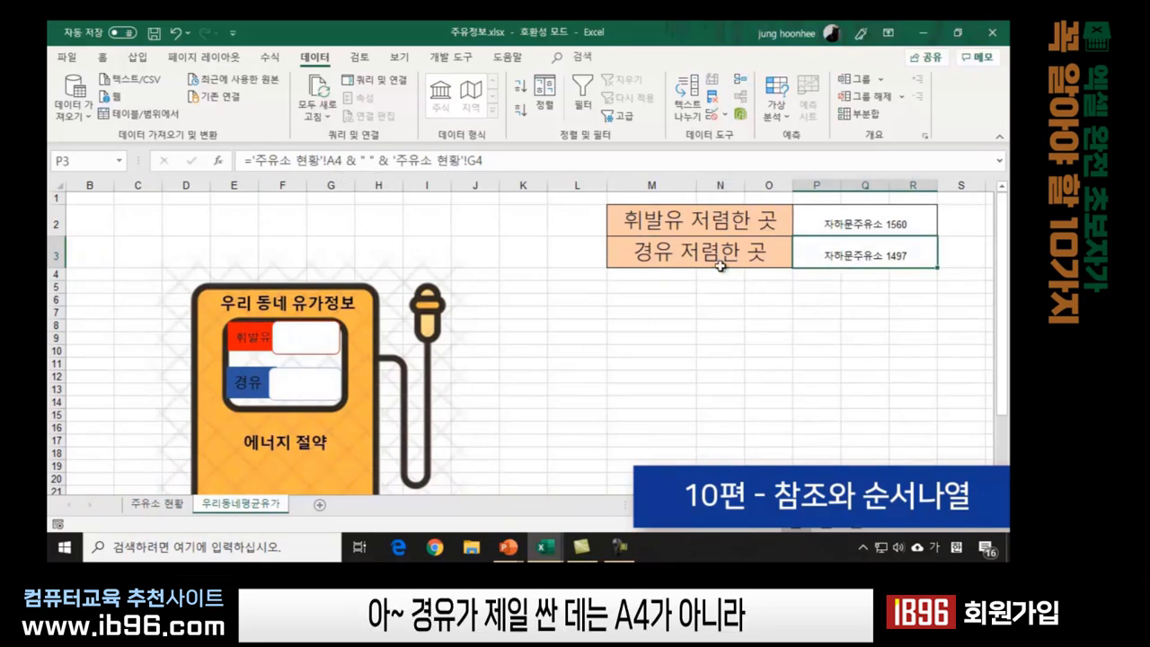
click(343, 160)
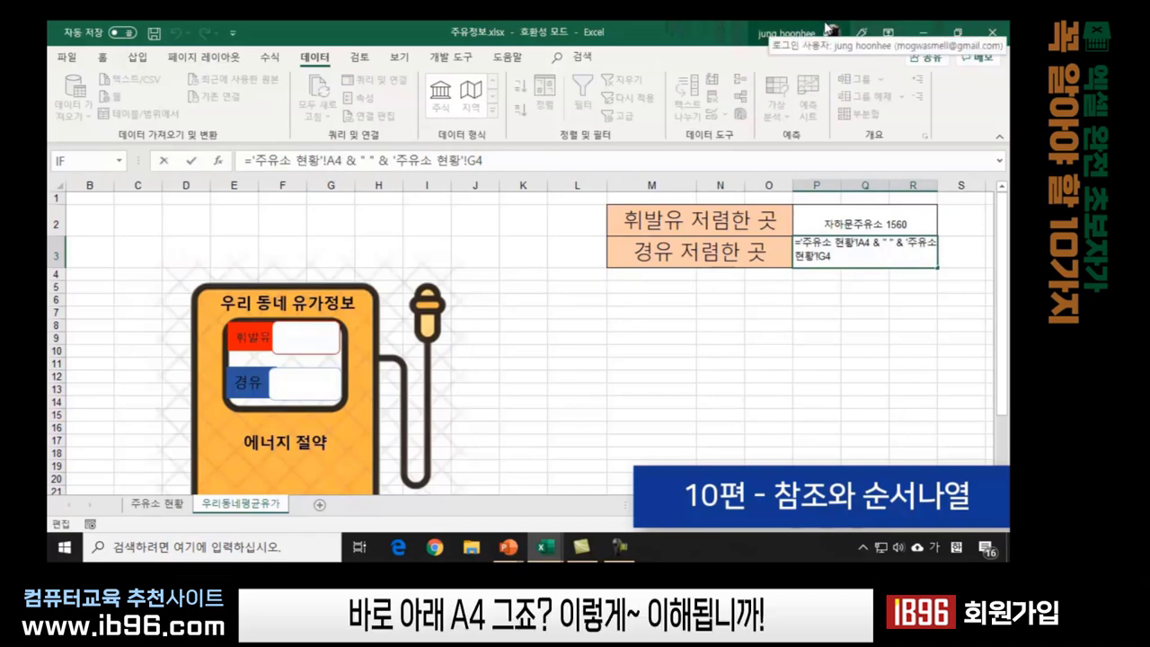
key(BackSpace)
text(5)
key(Return)
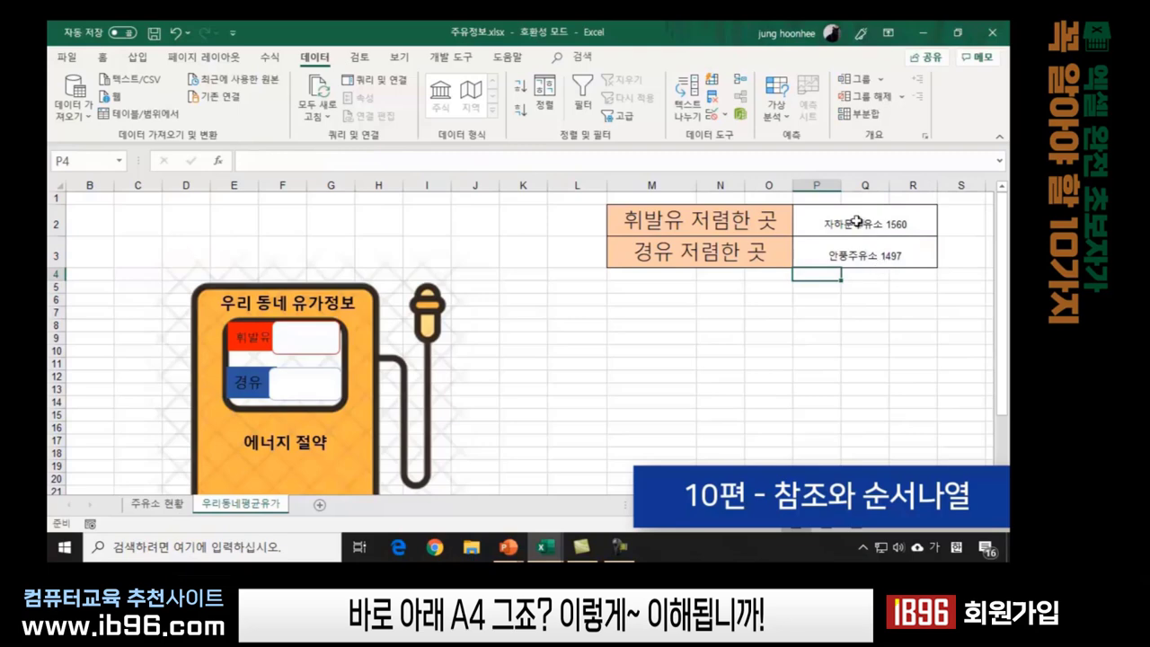
Review the gasoline formula in P2 and toggle between the two sheets
click(818, 223)
click(842, 324)
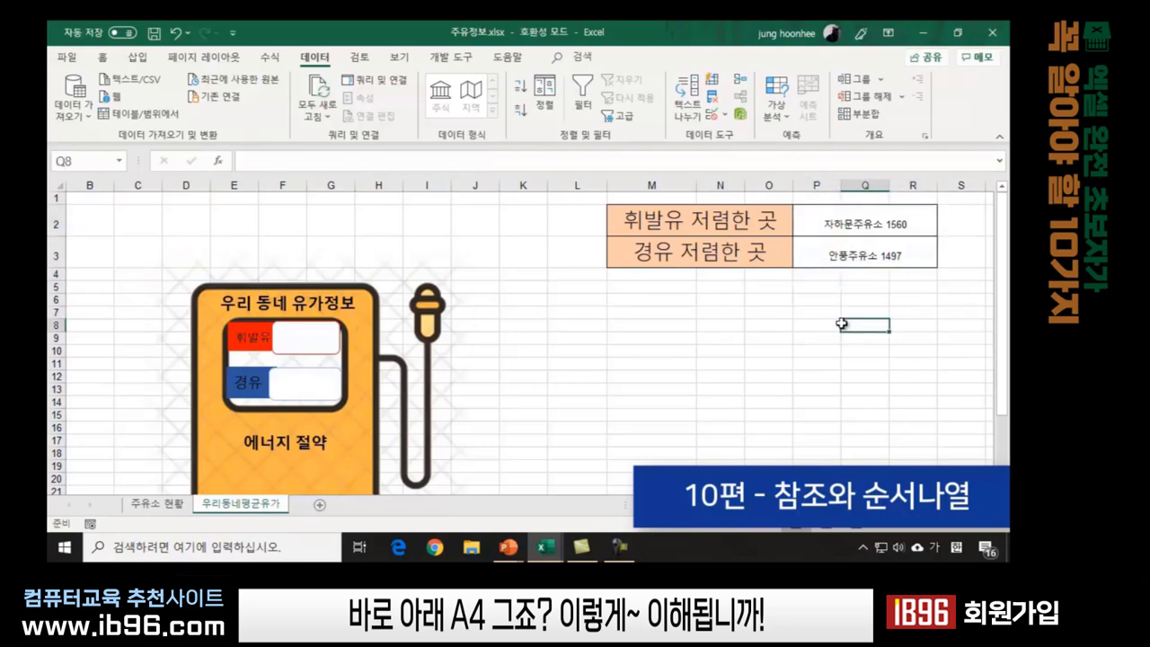
click(157, 505)
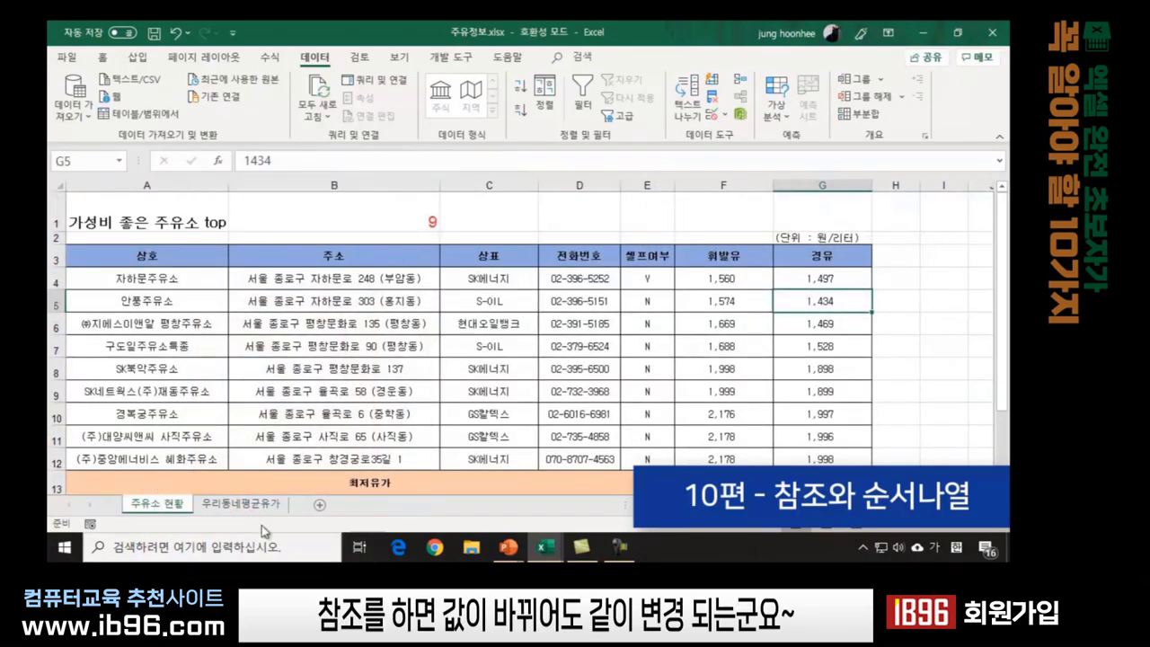
click(251, 505)
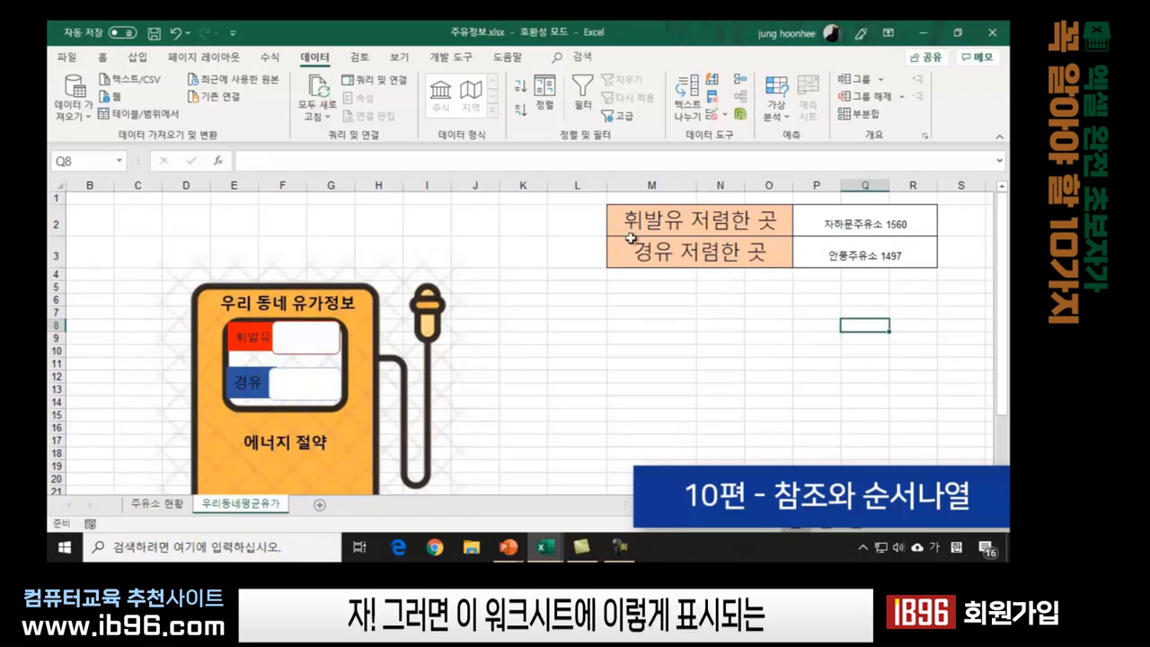
click(843, 224)
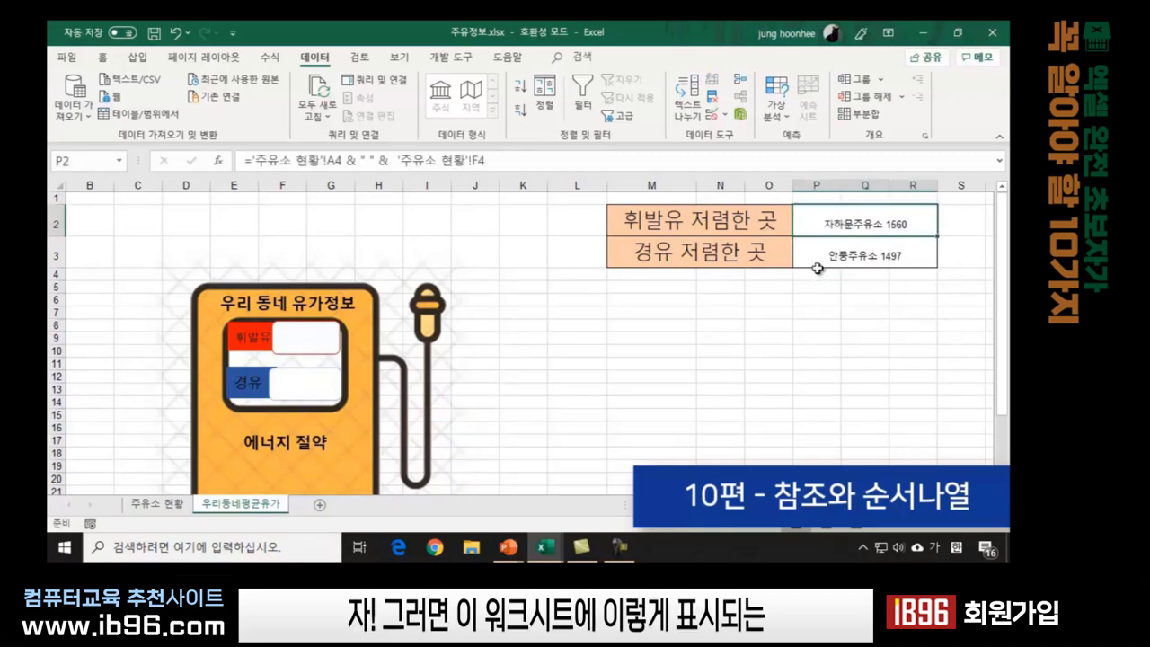
click(819, 331)
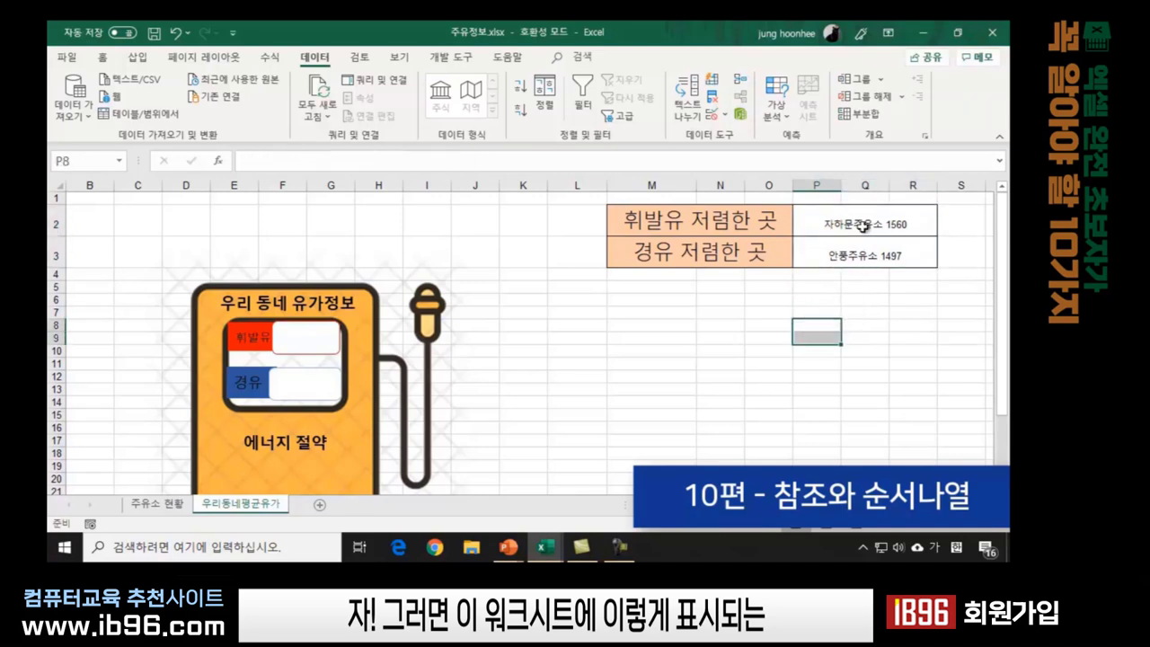
click(864, 225)
click(847, 261)
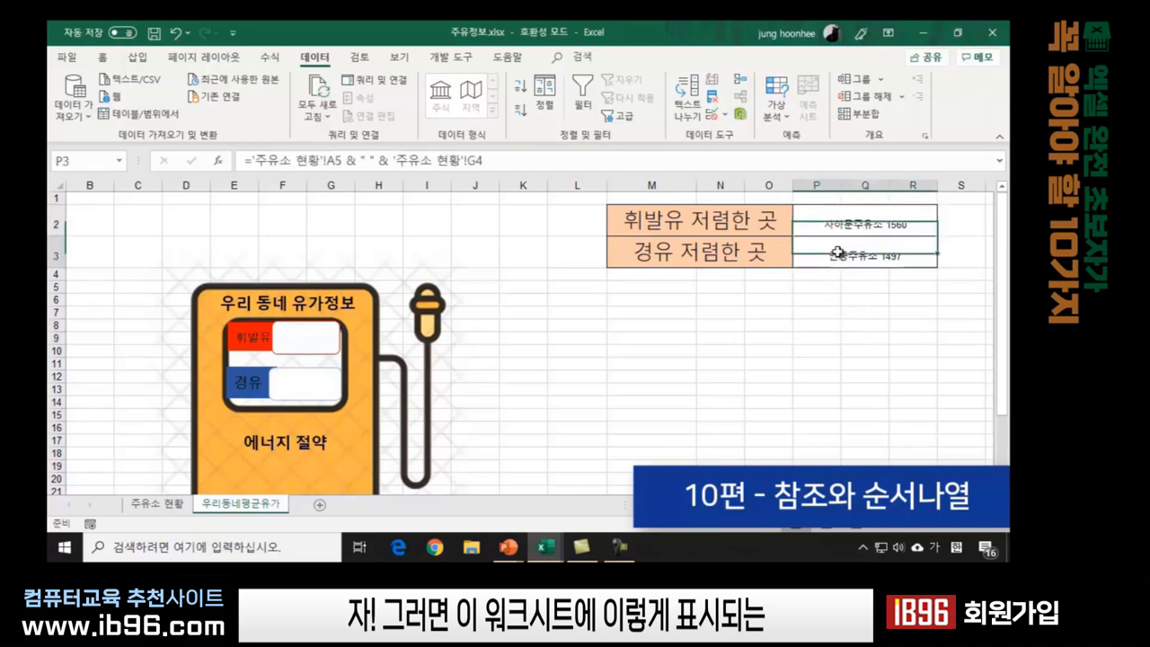
click(775, 350)
click(585, 416)
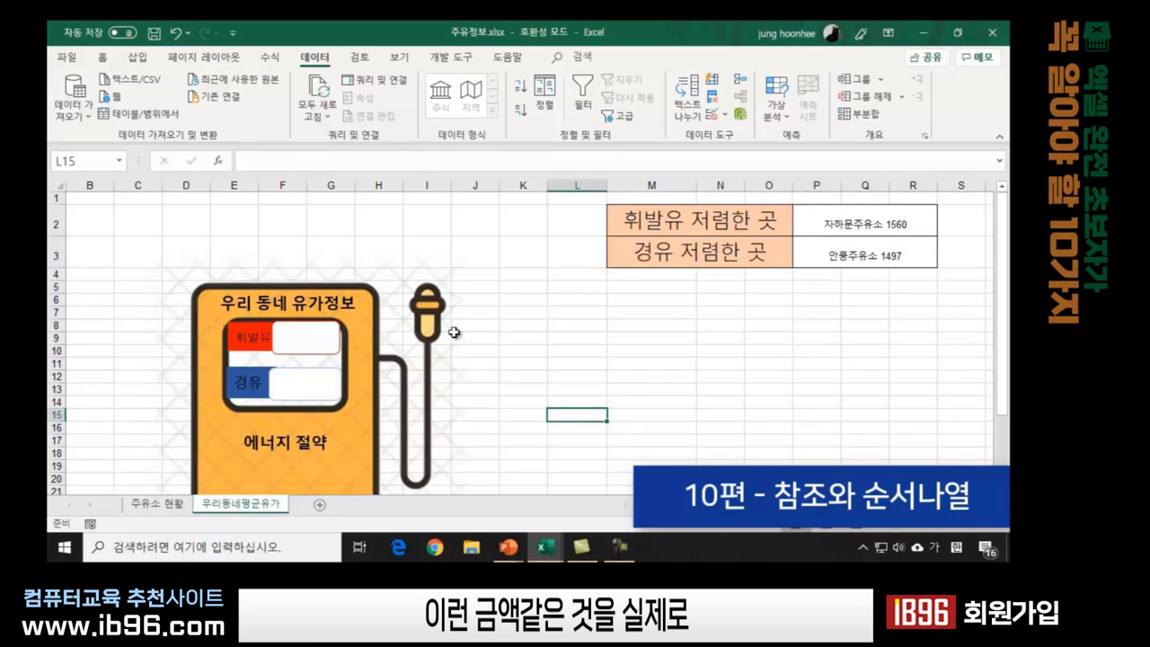
click(295, 342)
drag(295, 343, 295, 393)
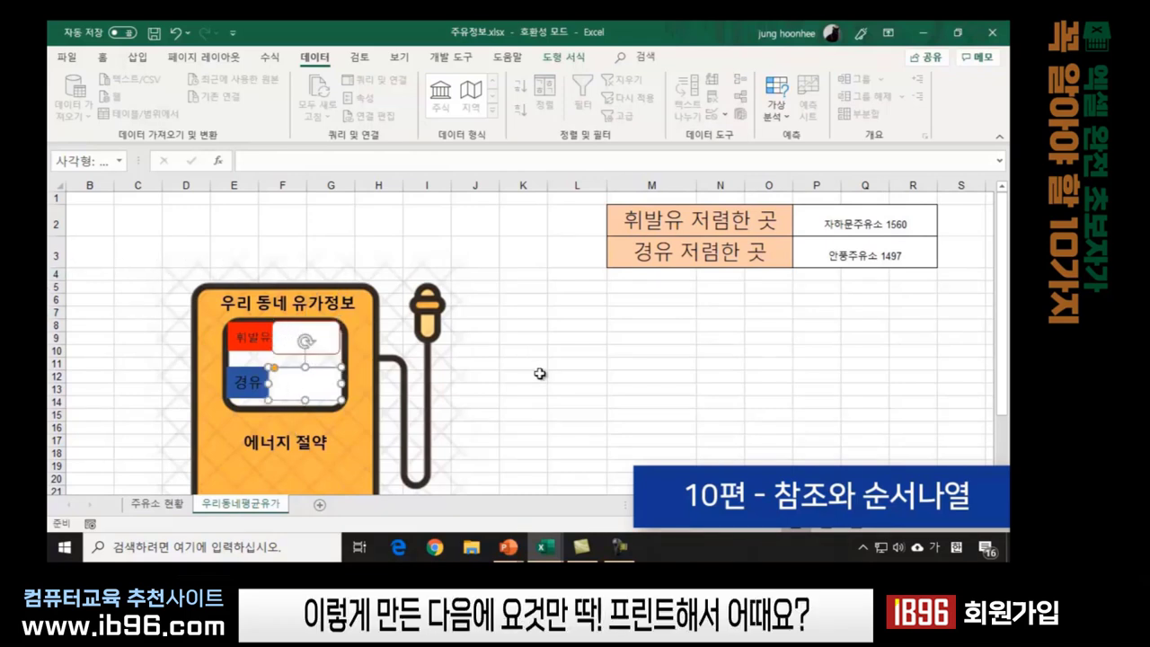
scroll(540, 372, down, 4)
scroll(259, 365, up, 4)
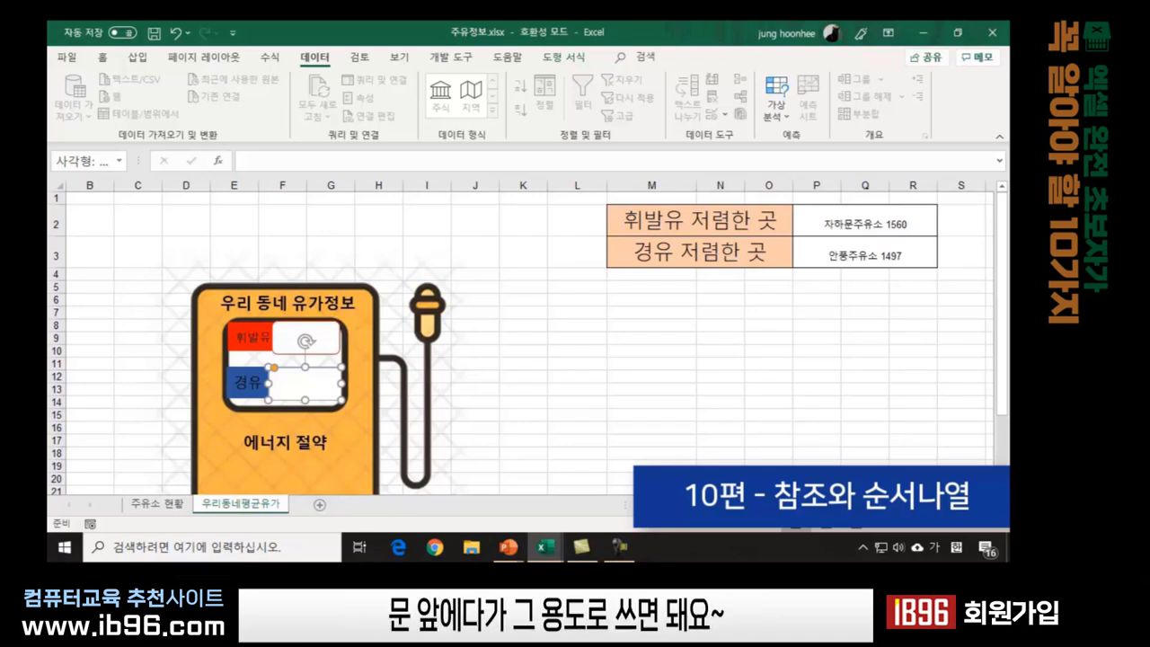
key(Escape)
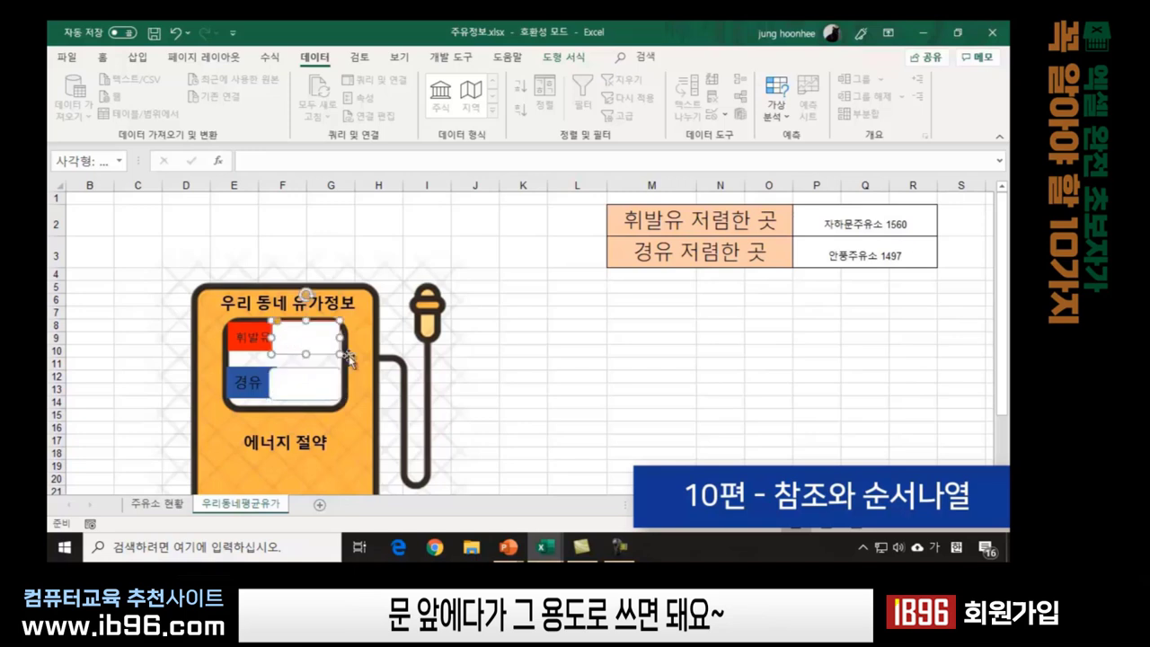
click(304, 328)
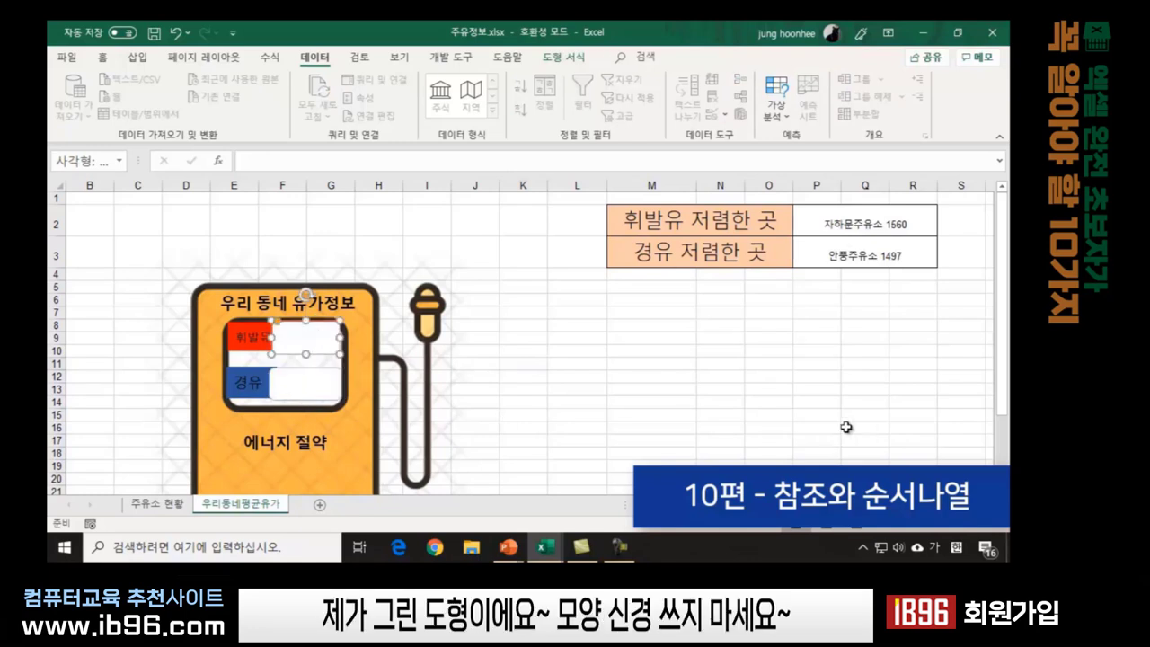
click(555, 336)
click(329, 342)
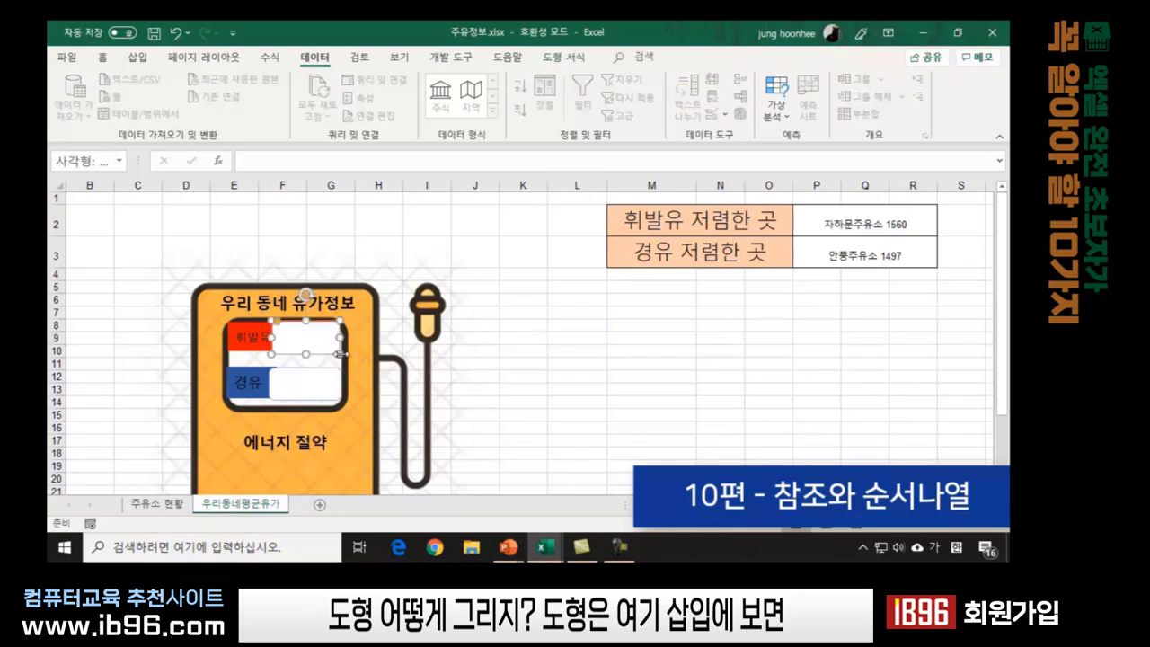
Bring up the Insert Shapes gallery and dismiss it without adding a shape
click(139, 60)
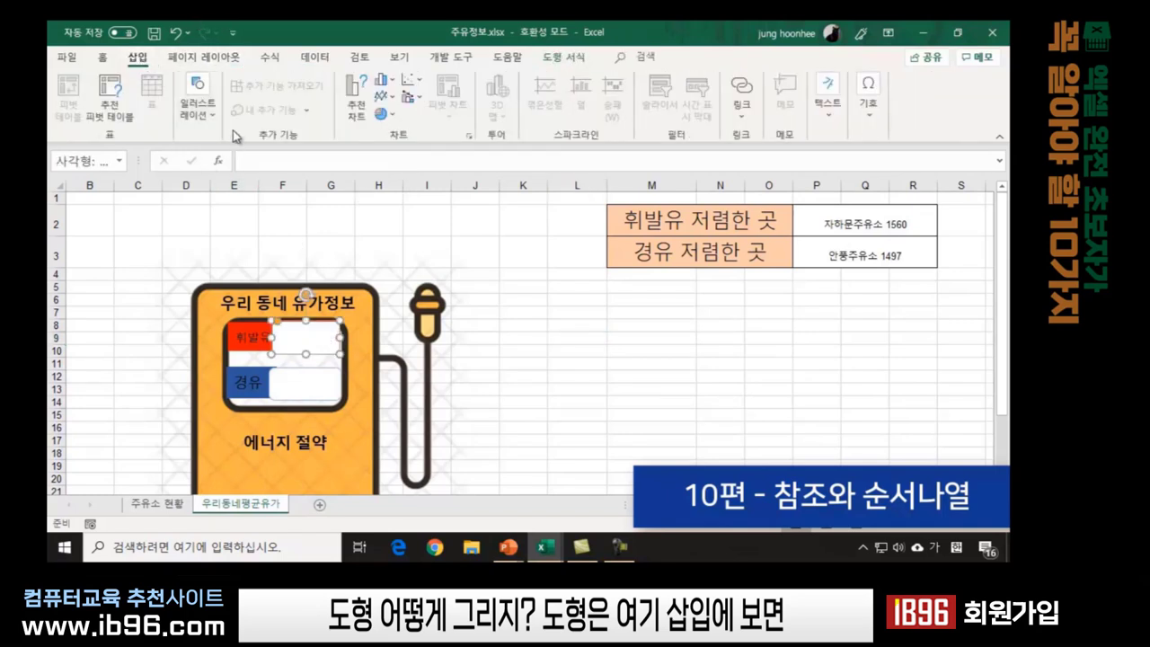
click(212, 115)
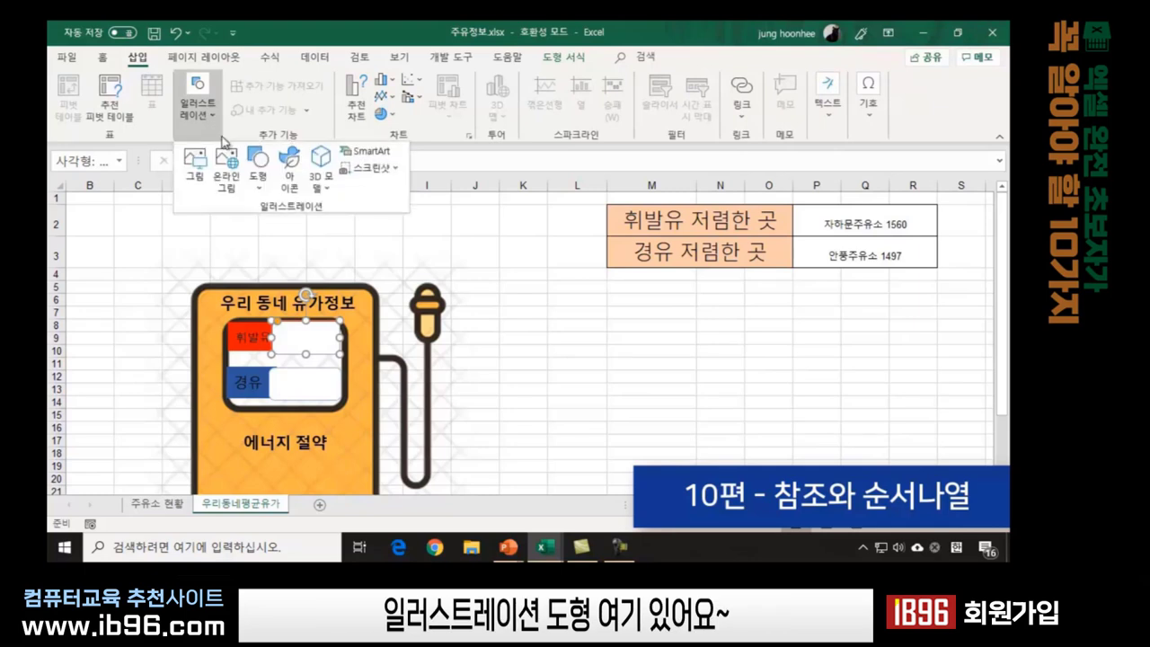
click(259, 184)
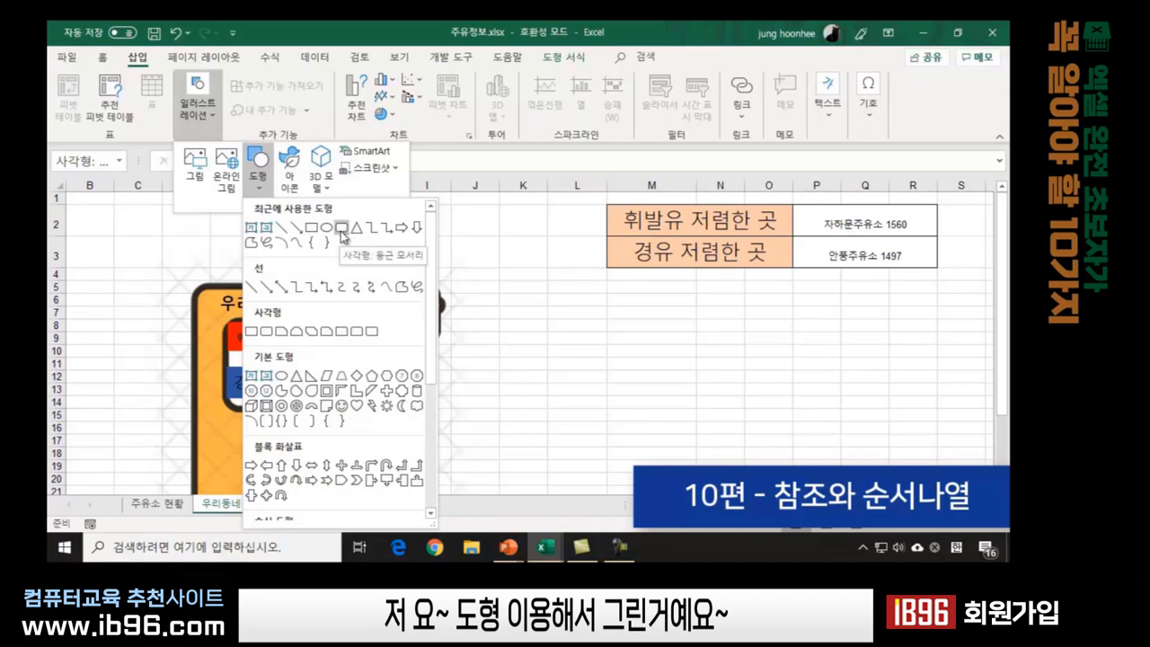
click(646, 384)
Select the white rounded rectangle beside 휘발유 on the fuel pump
click(593, 317)
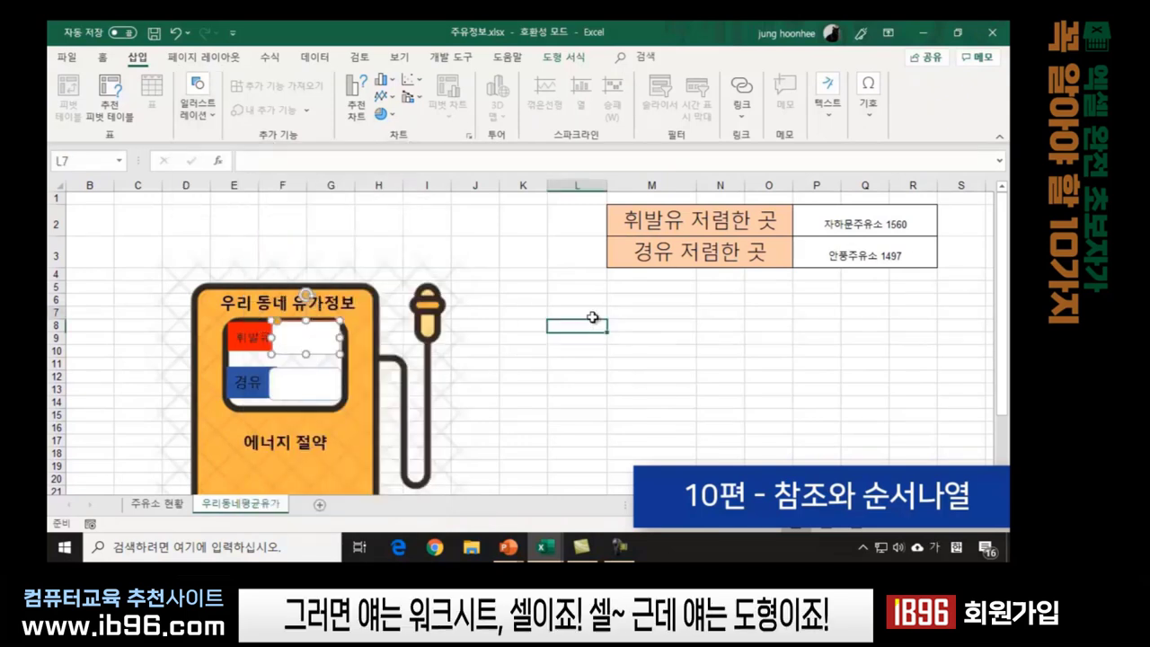
click(581, 351)
click(583, 380)
click(586, 413)
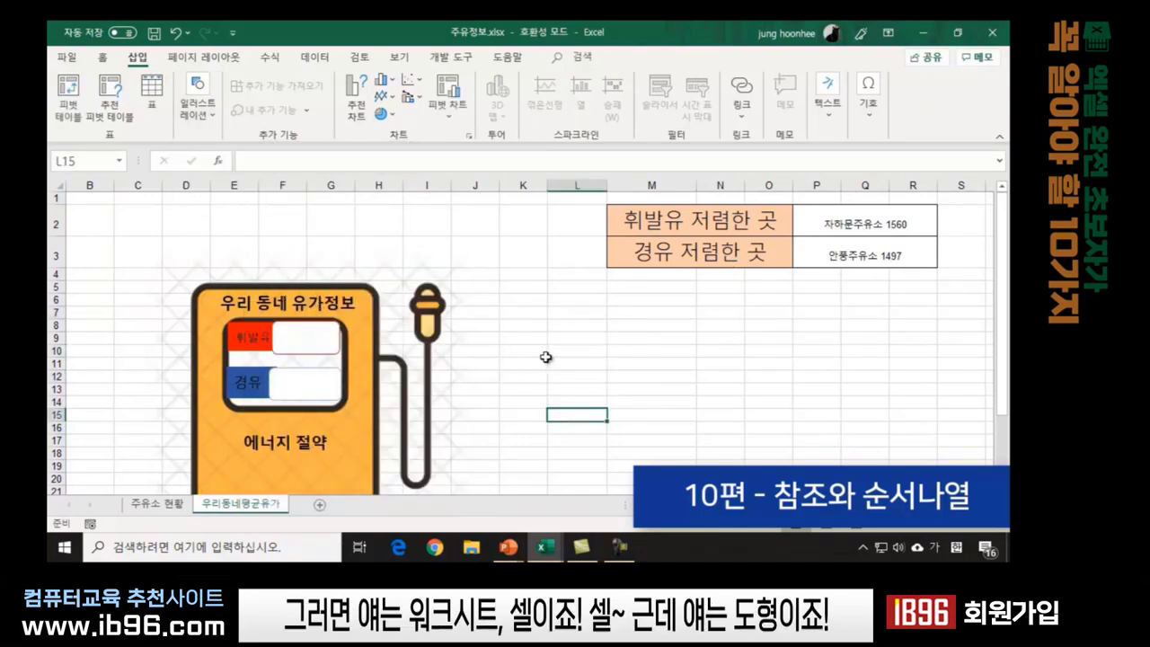
click(523, 338)
click(575, 401)
click(306, 342)
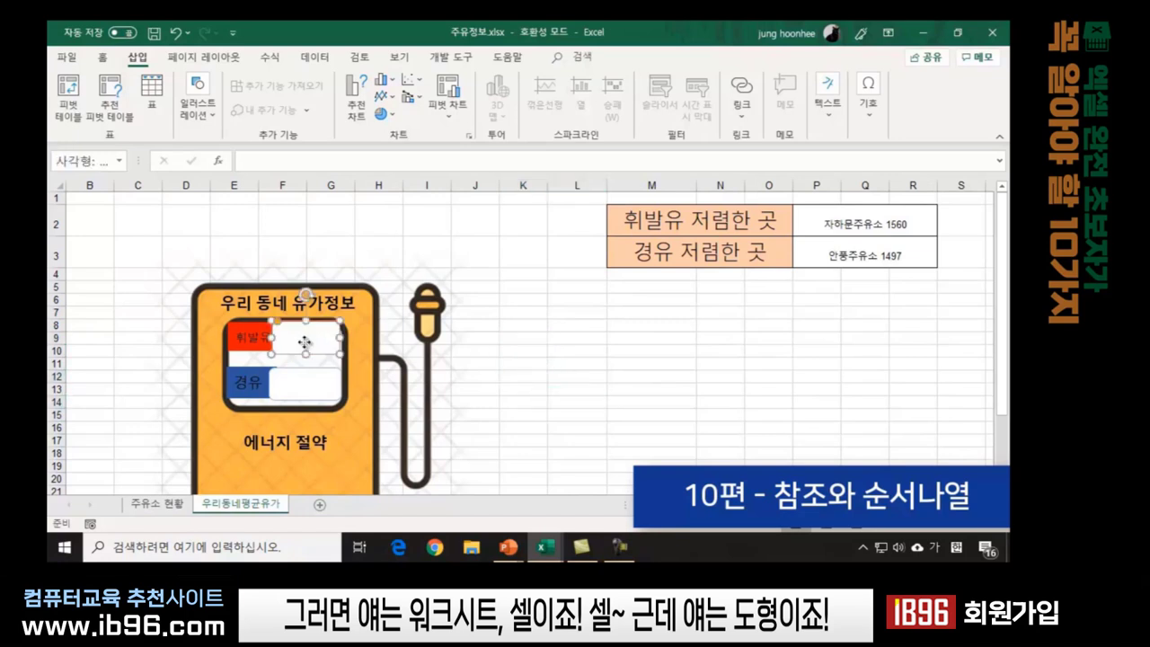
click(565, 352)
click(303, 344)
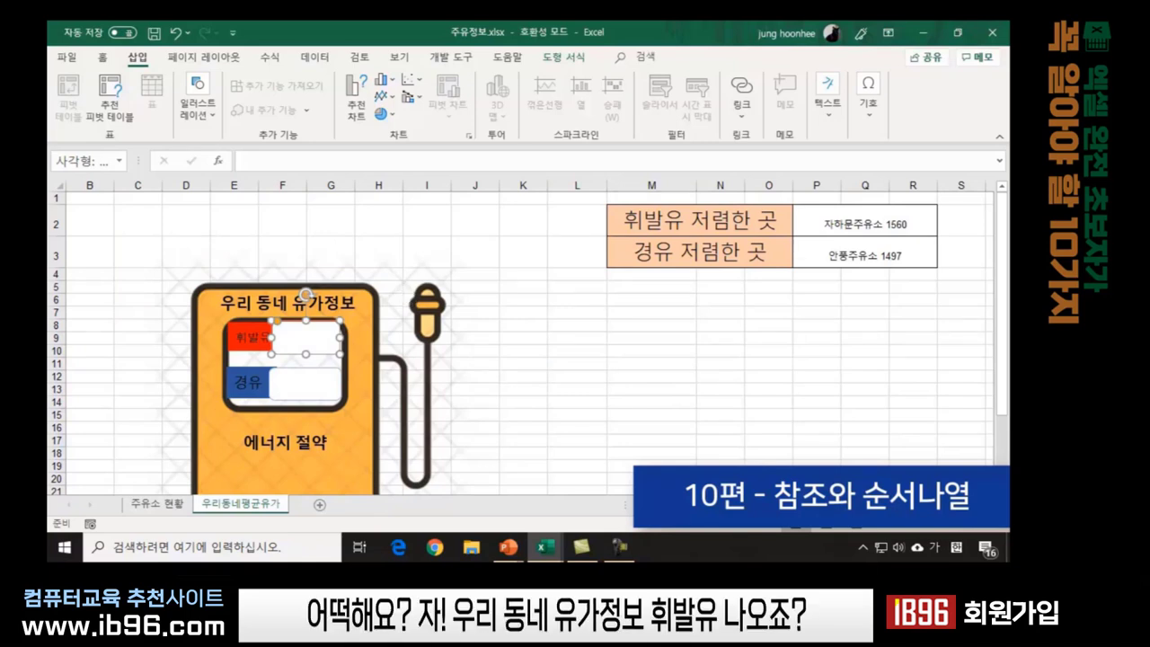
click(651, 363)
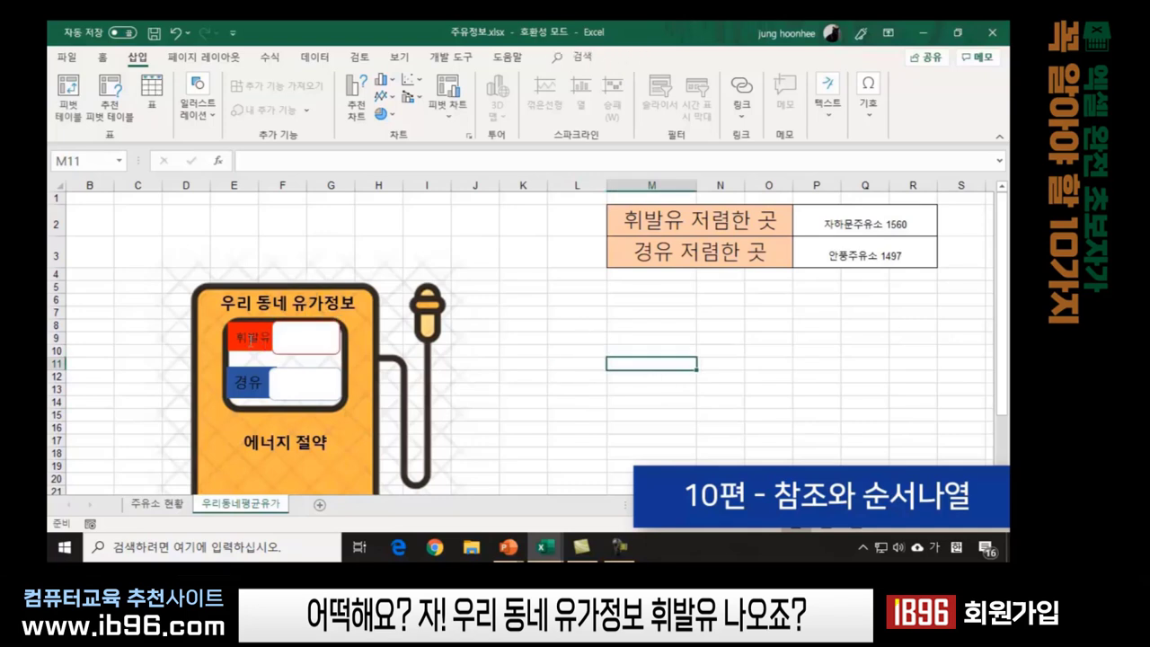
click(251, 339)
click(297, 340)
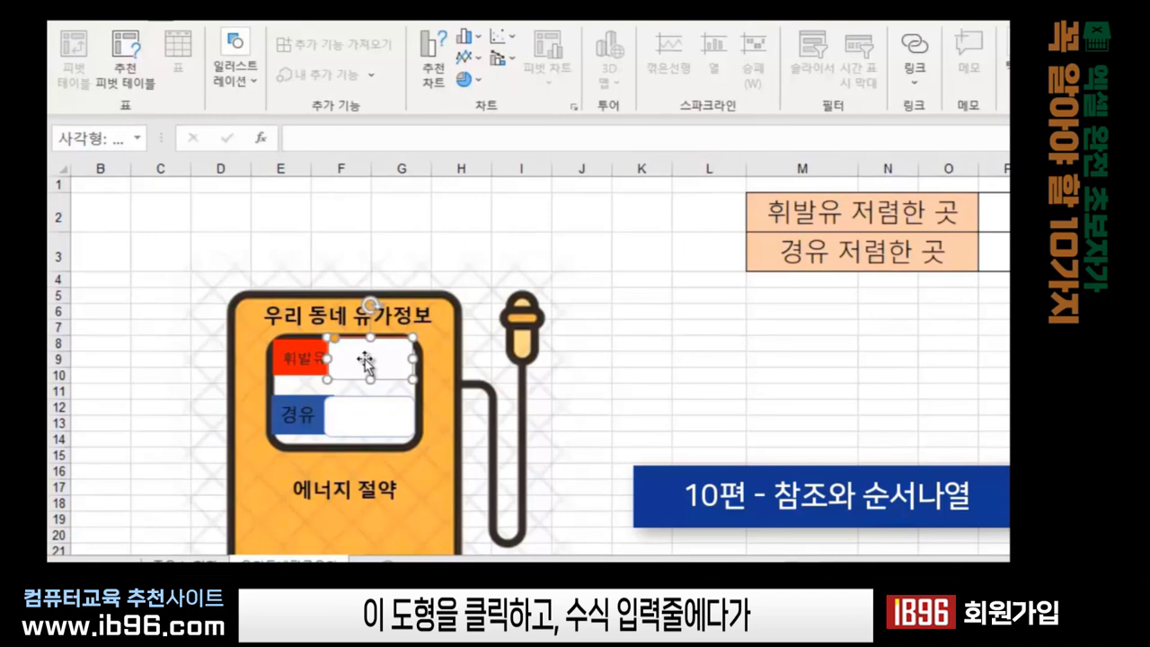
Link the 휘발유 box to ='주유소 현황'!F4 so it displays 1,560
click(316, 137)
text(=)
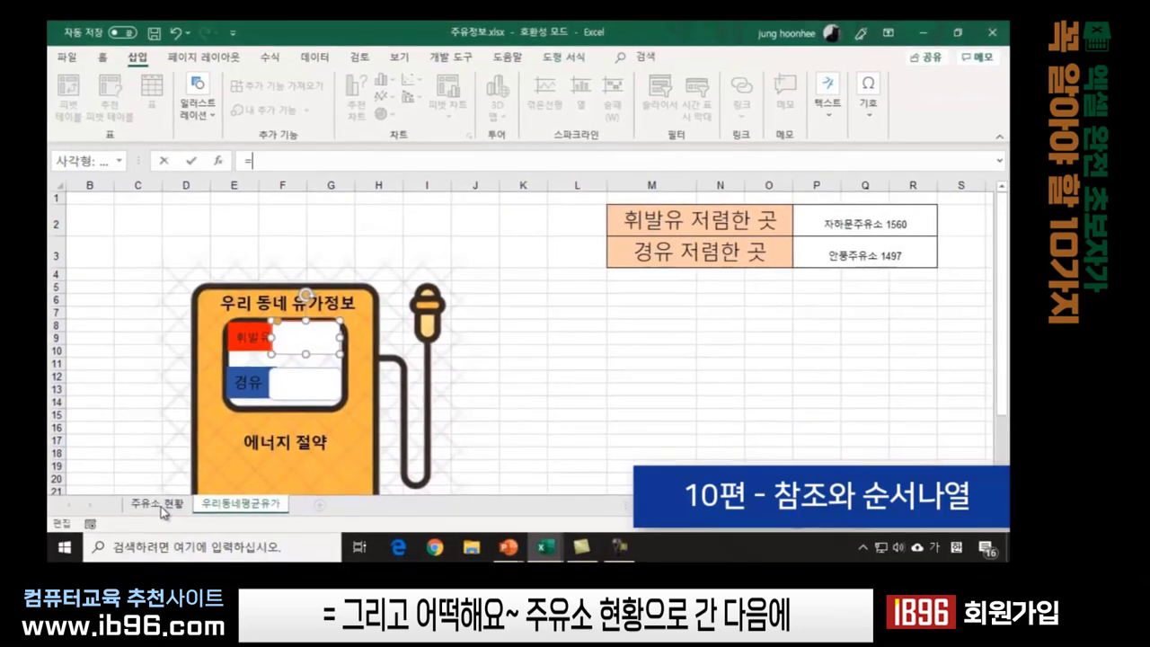
click(162, 505)
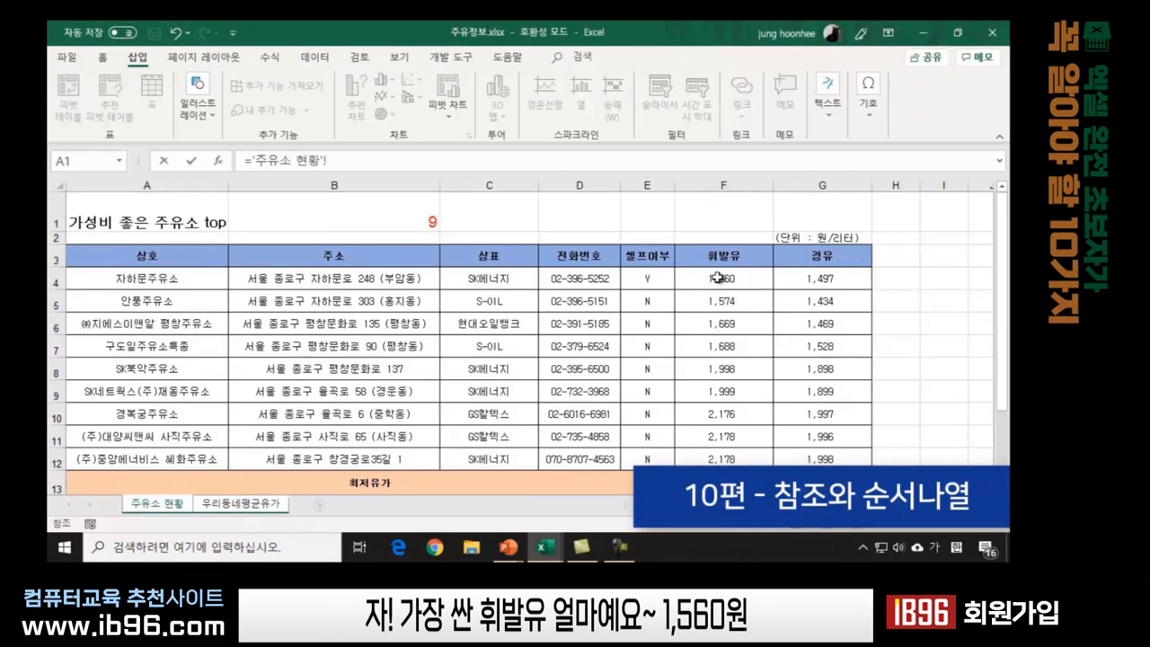
click(718, 277)
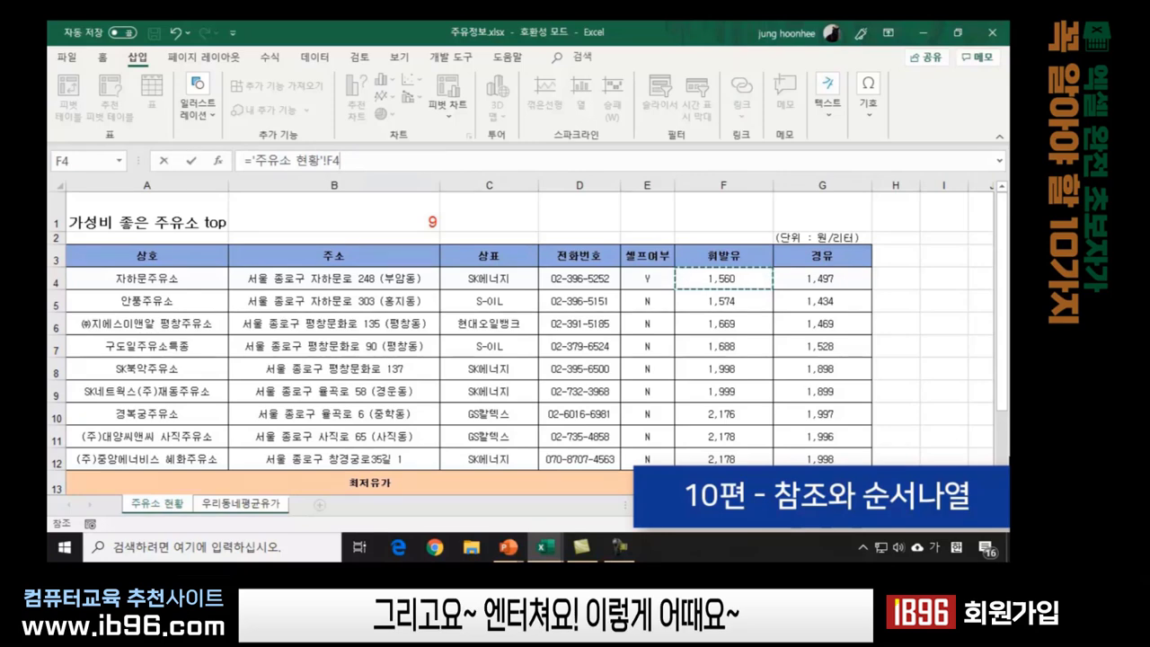
key(Return)
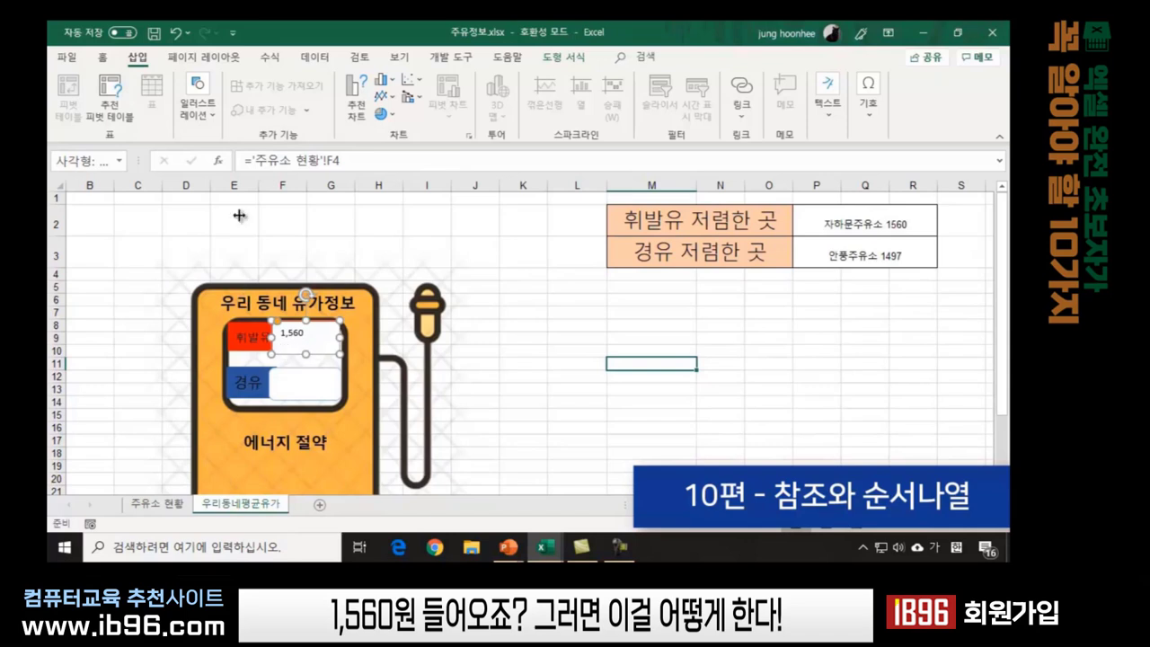
Format the 1,560 gasoline price as 14-point bold, then select the empty 경유 box
click(101, 59)
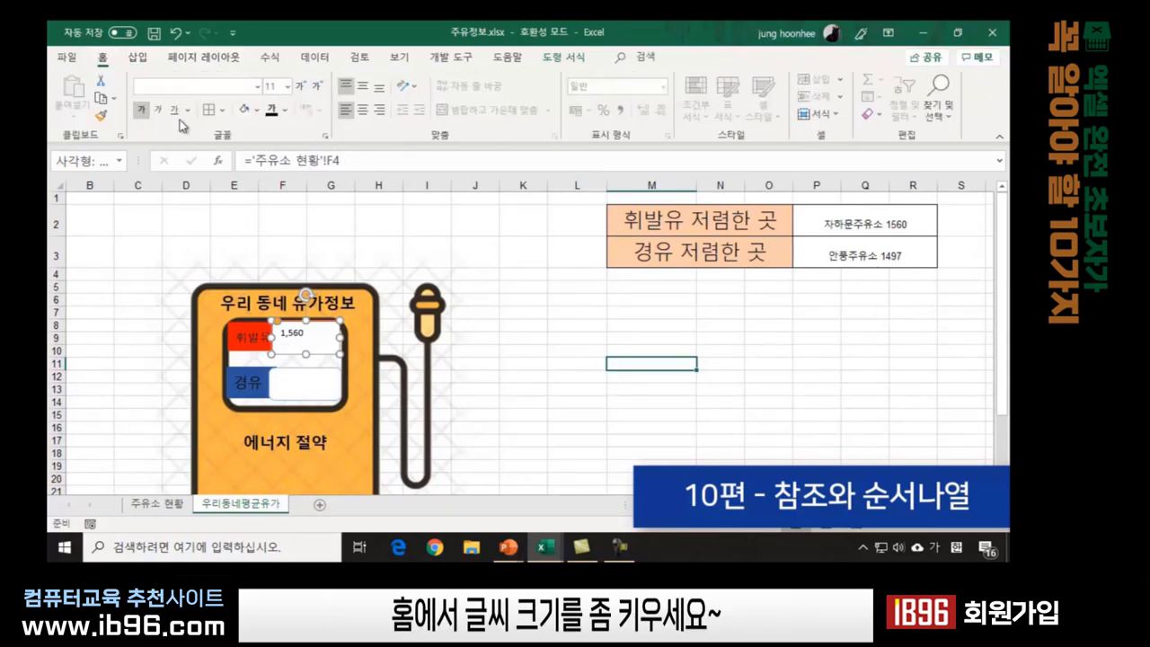
click(289, 87)
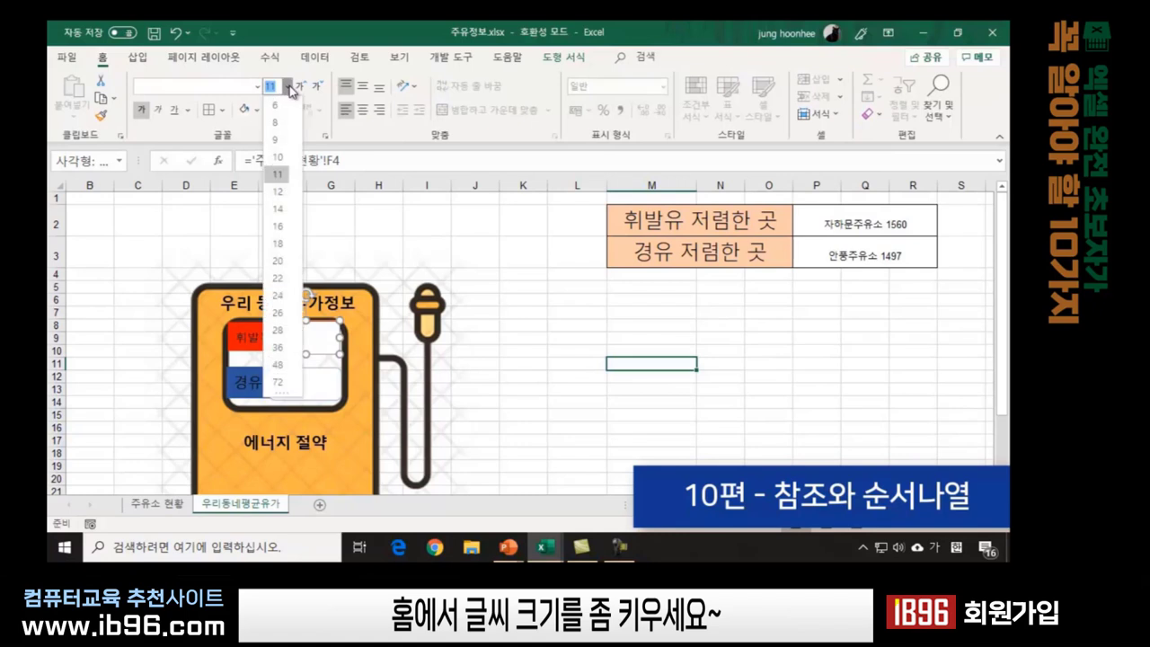
click(301, 206)
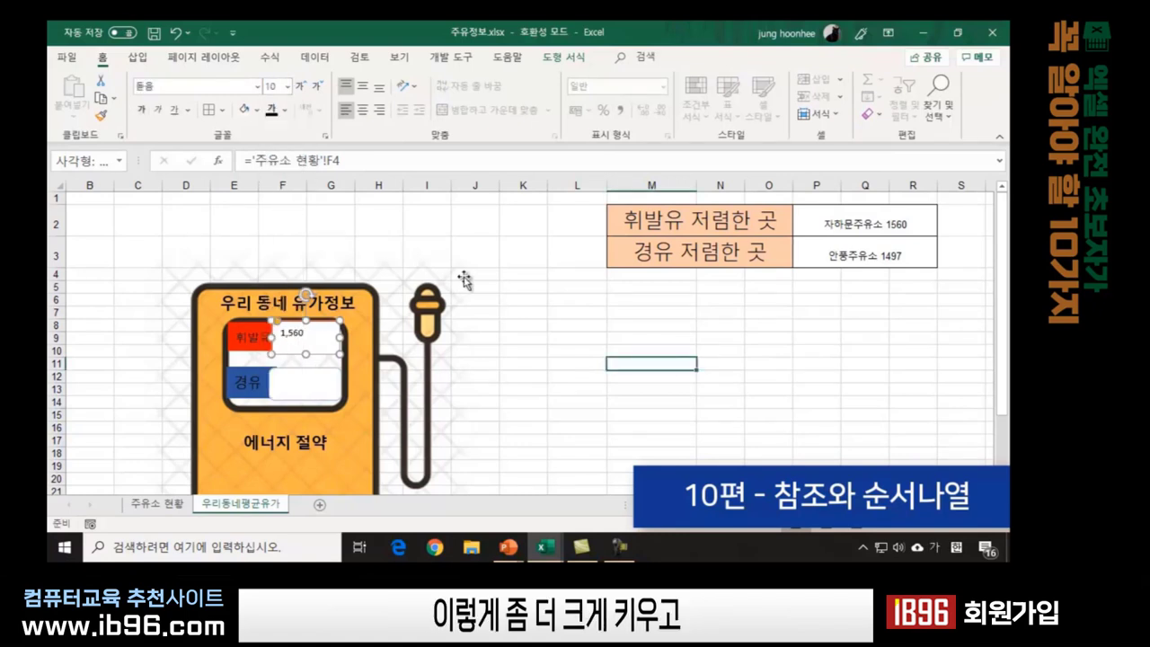
click(288, 87)
click(282, 208)
click(142, 110)
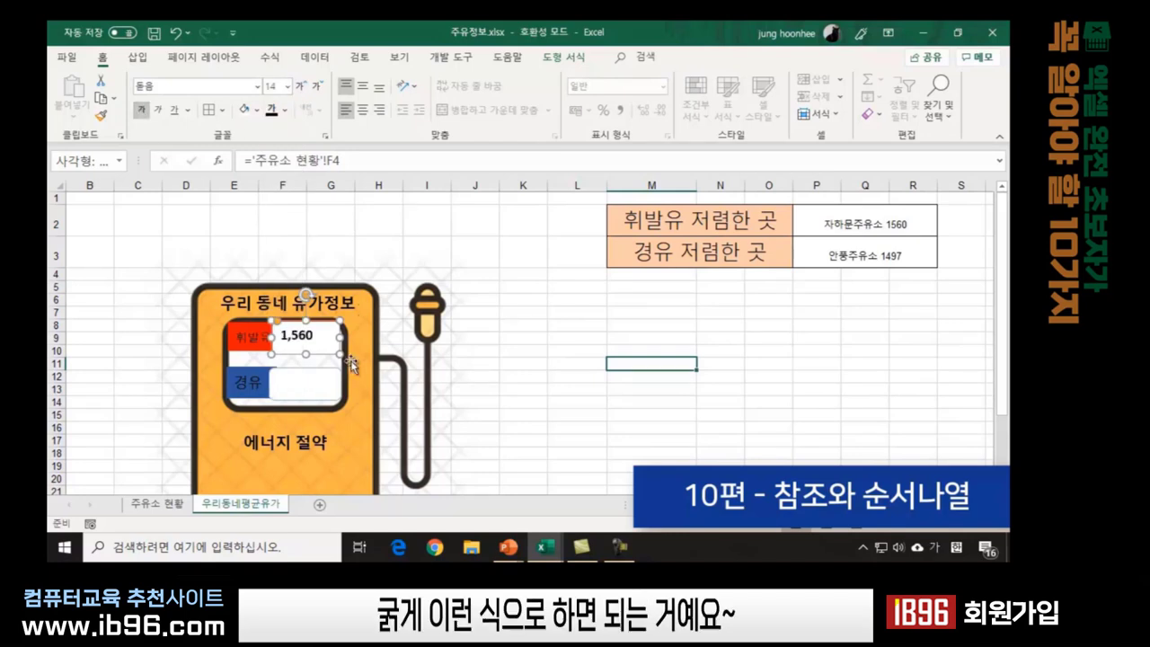
click(528, 390)
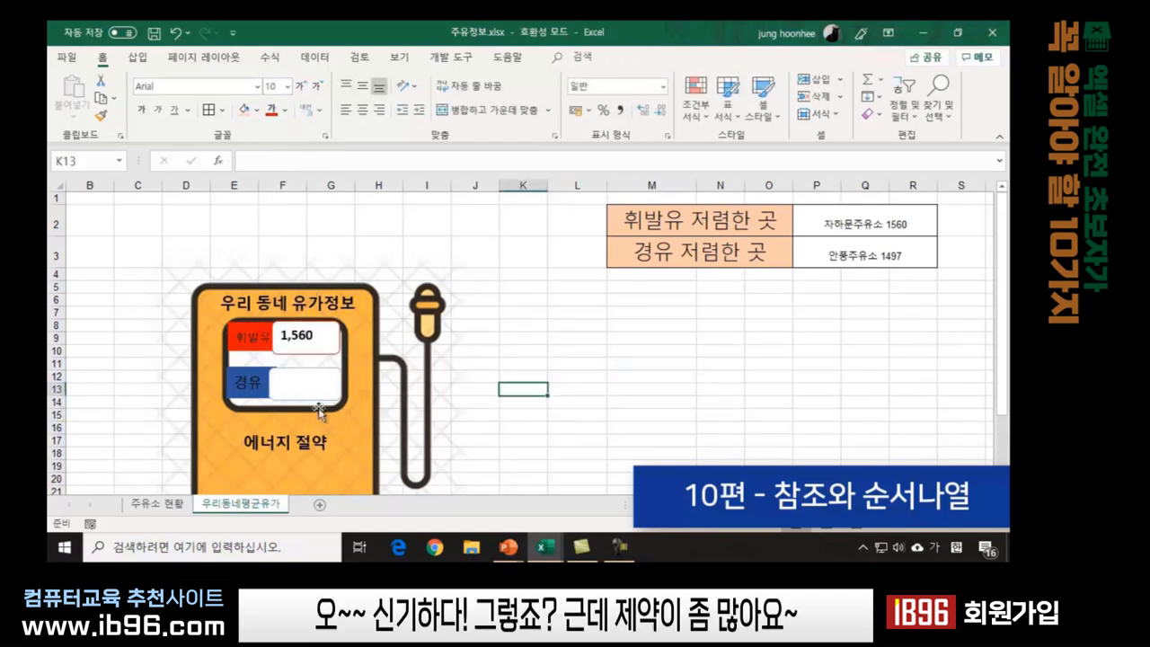
click(307, 354)
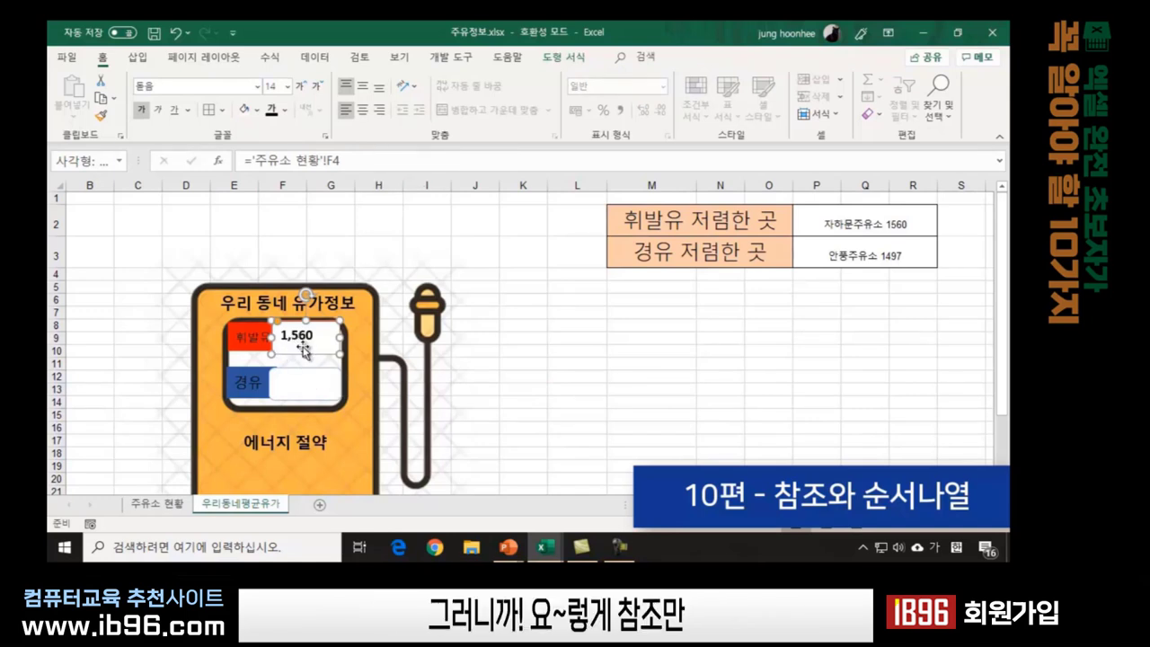
click(302, 391)
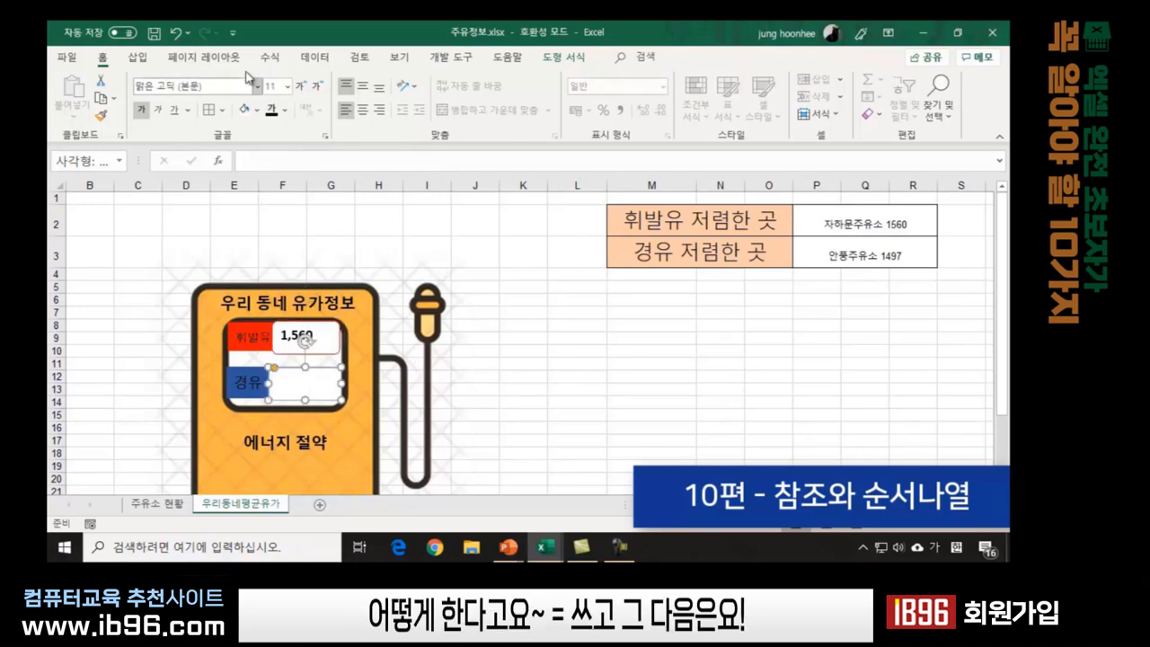
Link the 경유 box to ='주유소 현황'!G5 so it displays 1,434
click(254, 163)
text(=)
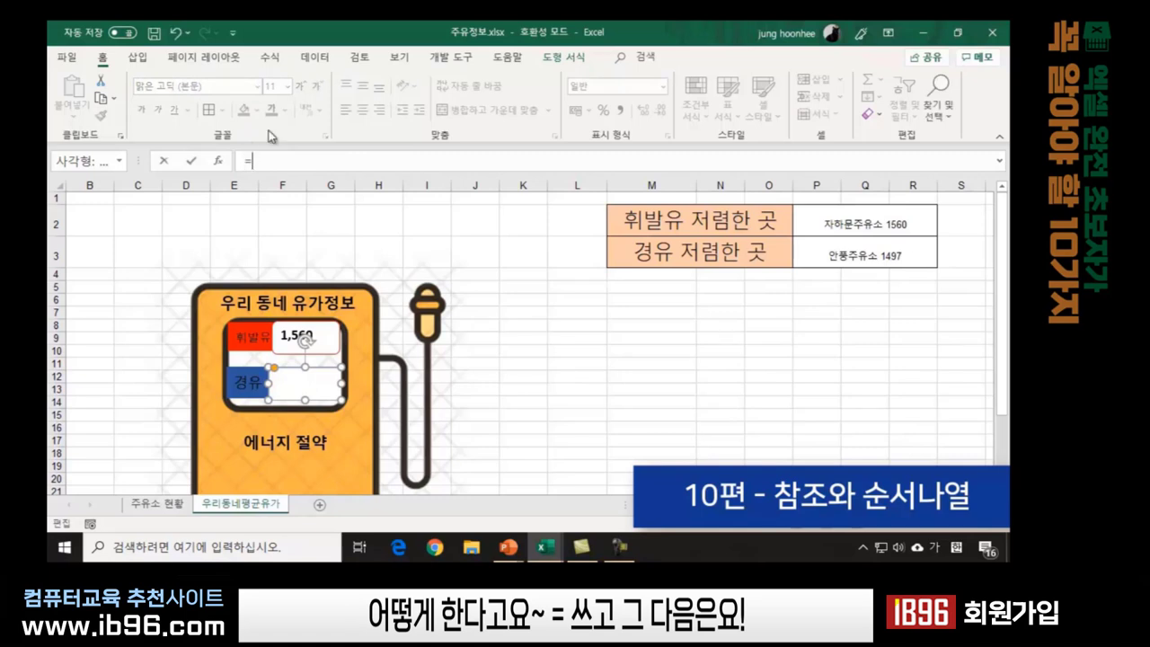
click(168, 505)
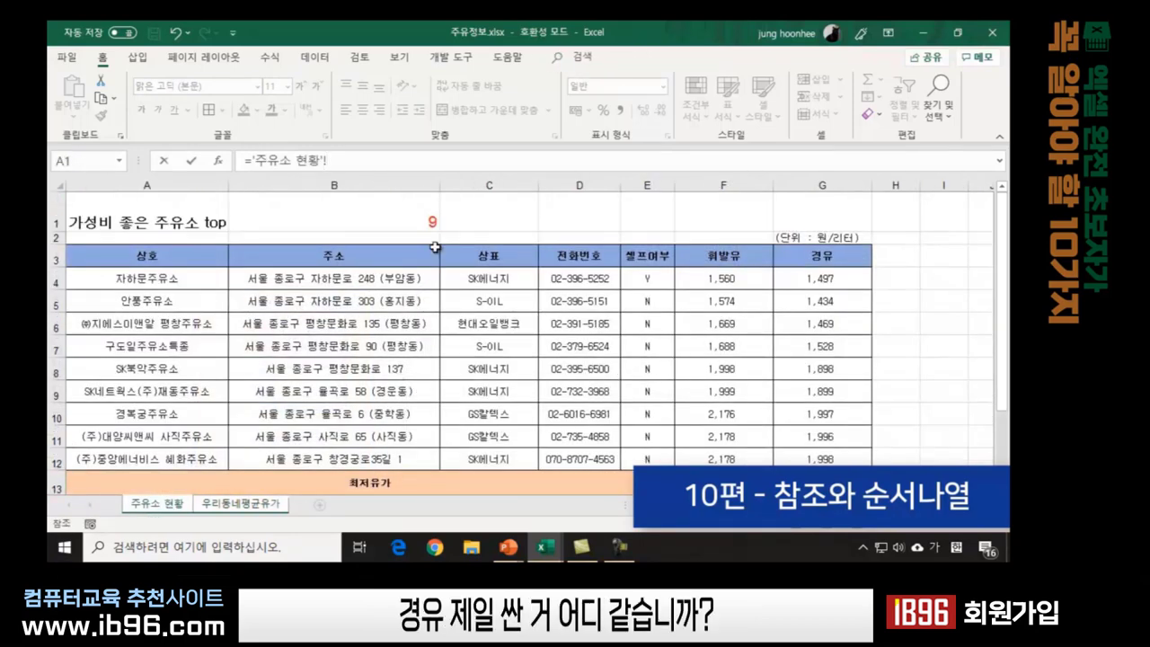
click(830, 304)
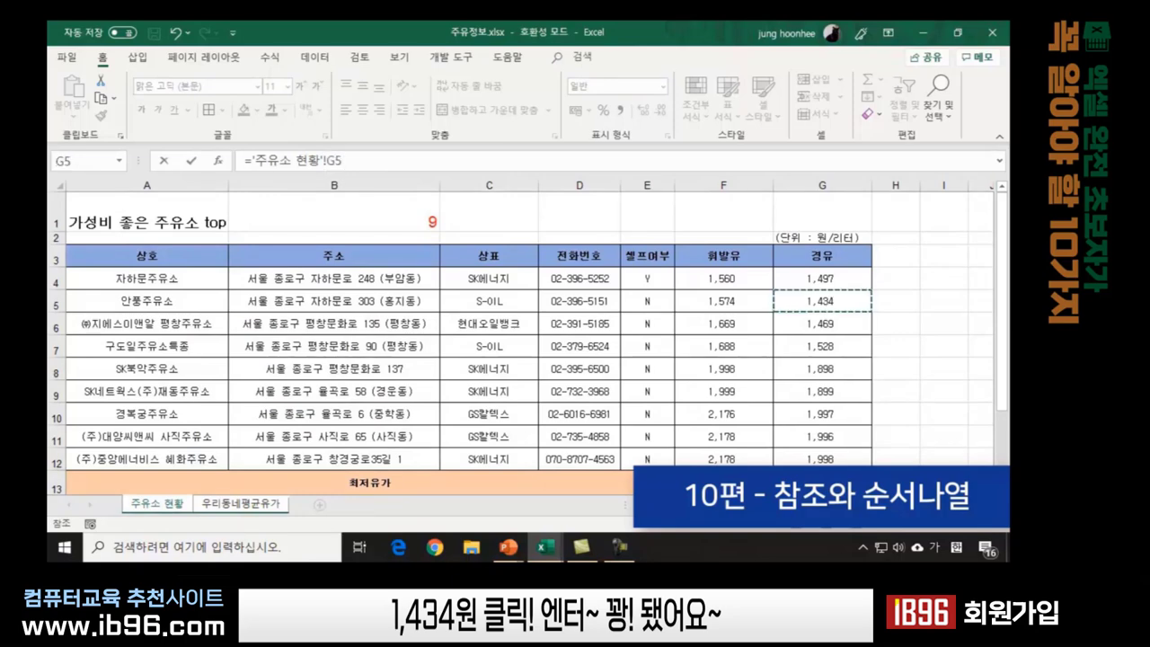
key(Return)
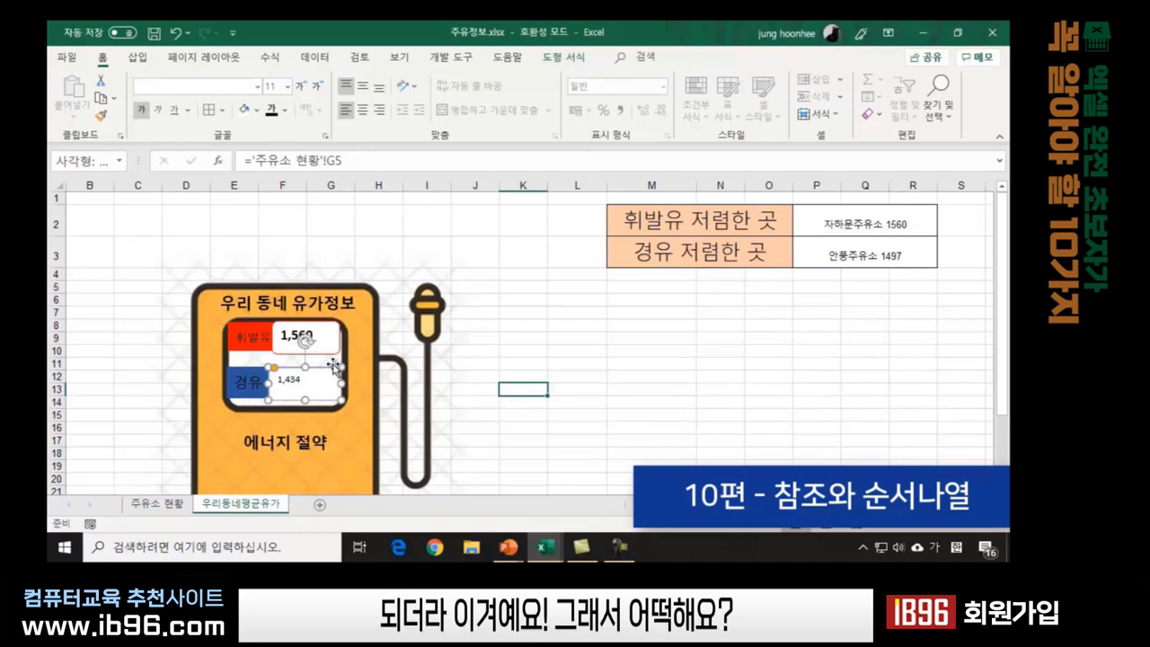
Make the 1,434 diesel price 14-point bold
click(287, 86)
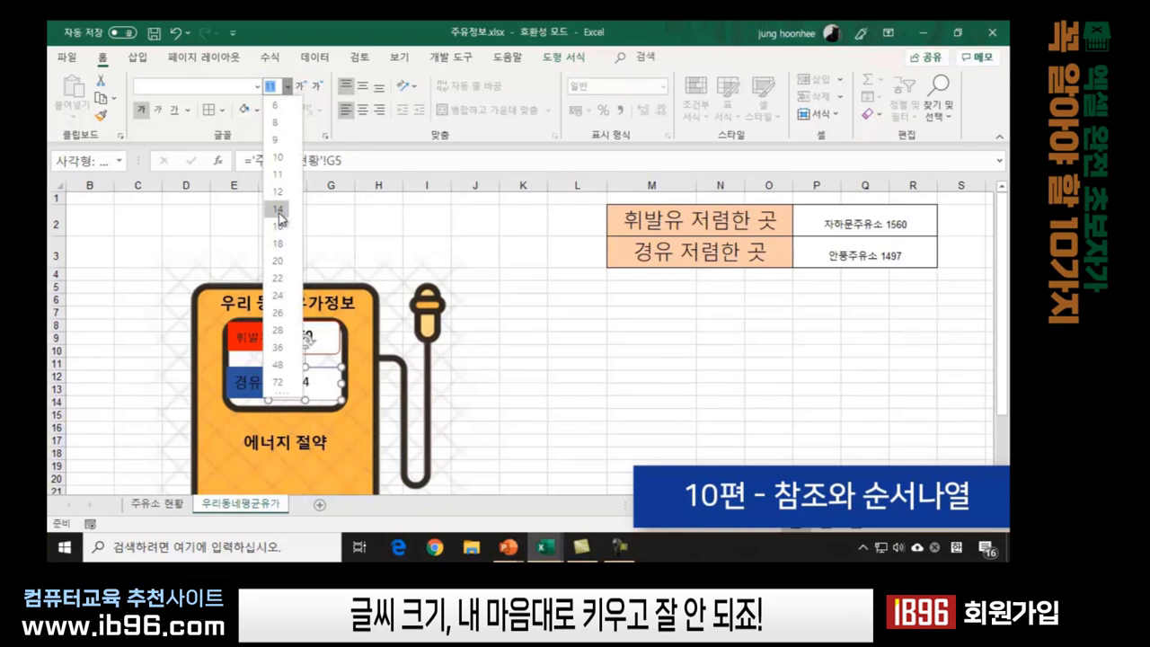
key(Escape)
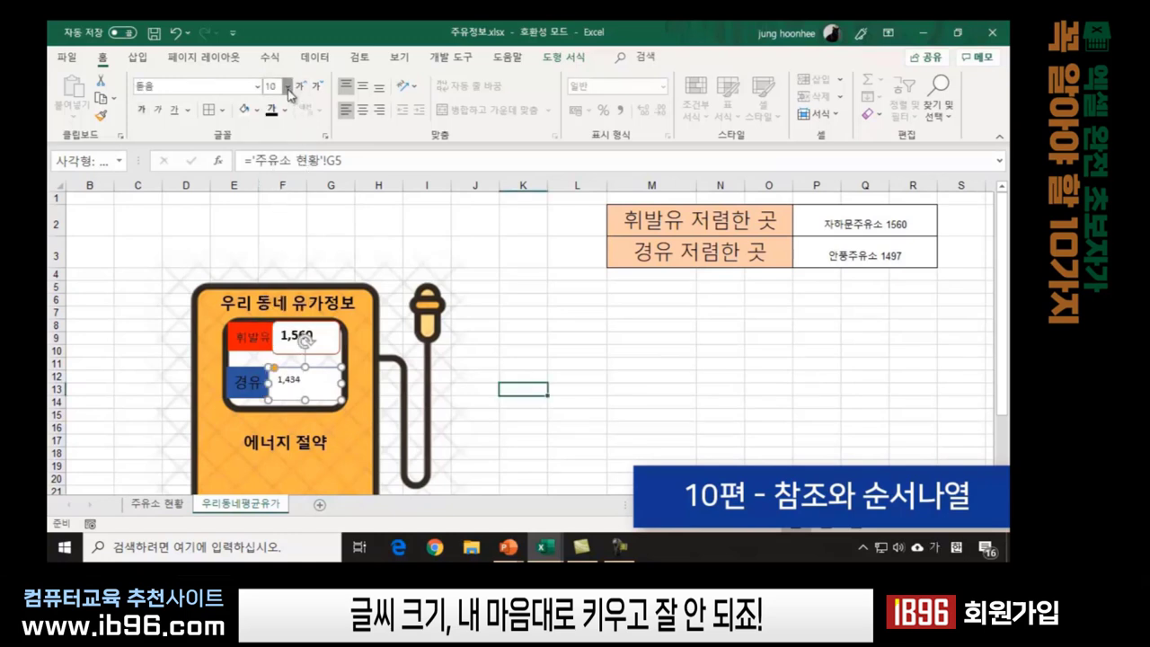
click(287, 86)
click(280, 208)
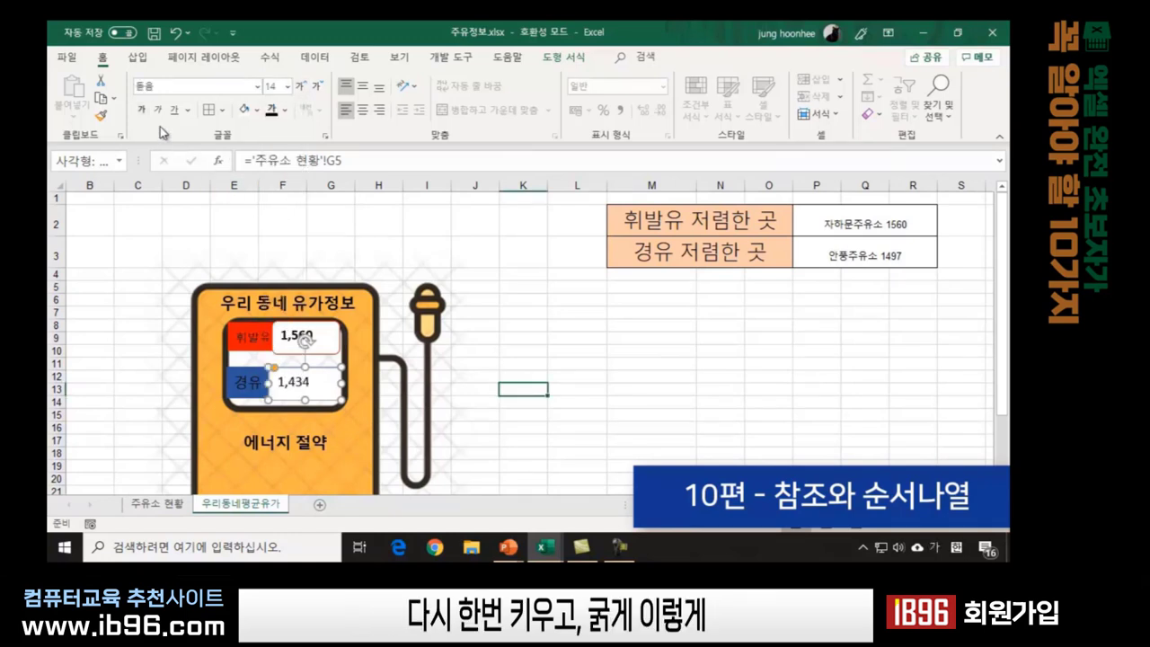
click(141, 111)
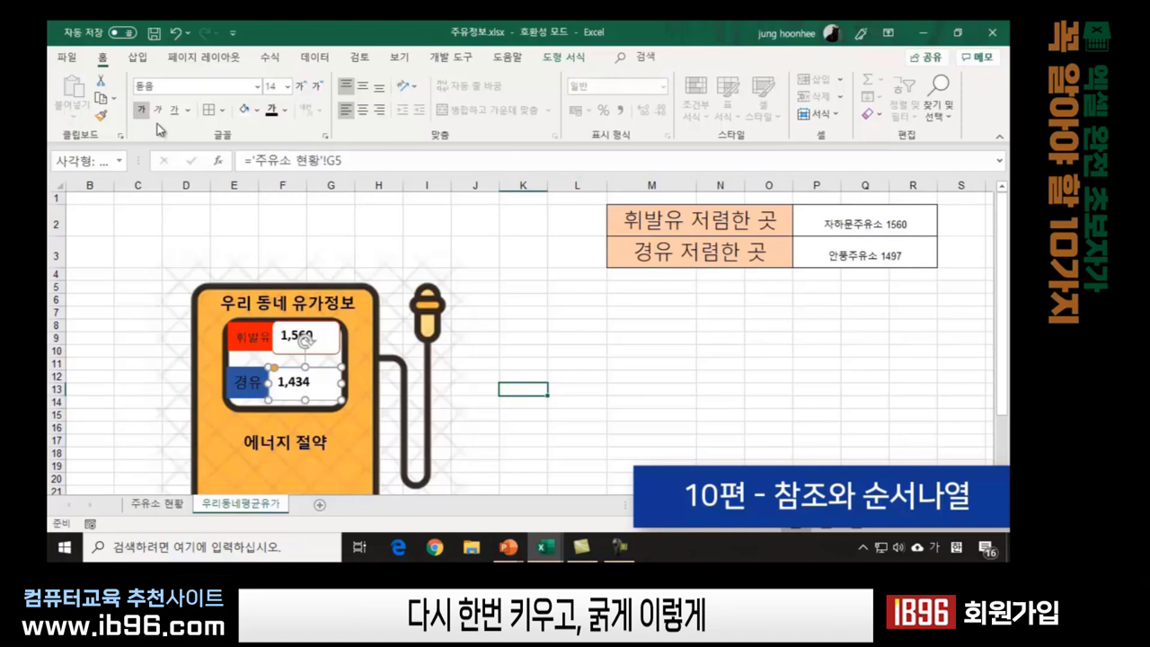
click(585, 405)
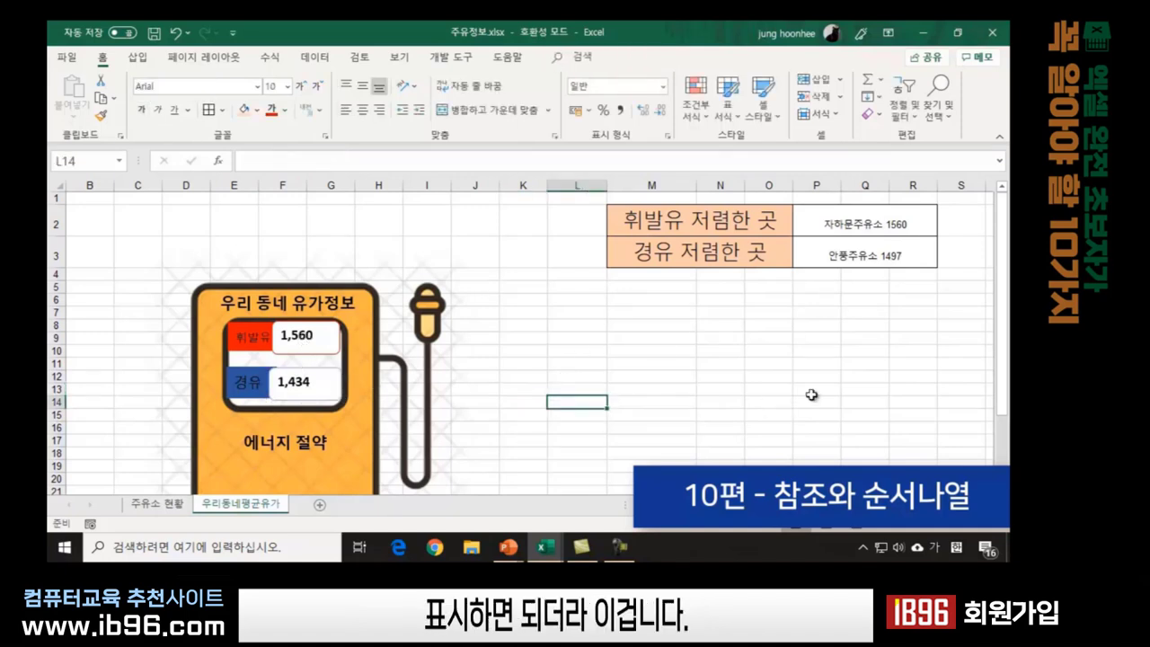